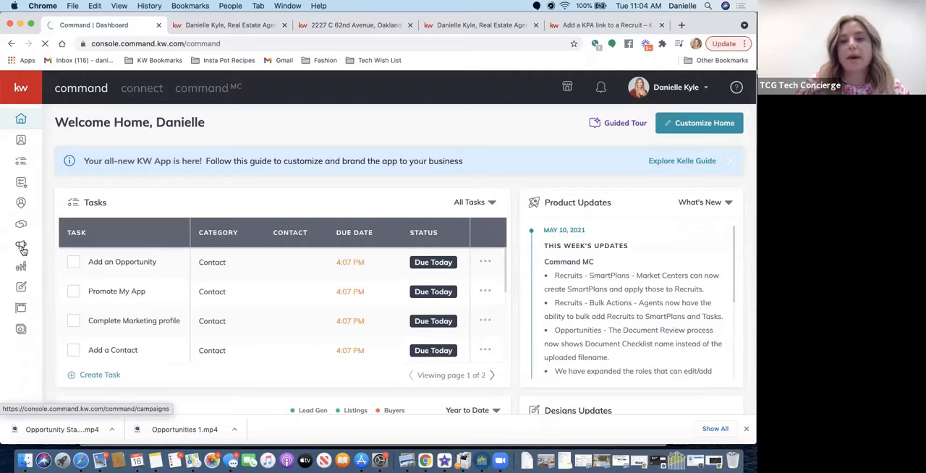
- Open the Paid Ads campaigns, bring up the Campaigns FAQ and expand its CPM (cost per 1,000 impressions) explanation
{"action": "left_click", "coordinate": [21, 247]}
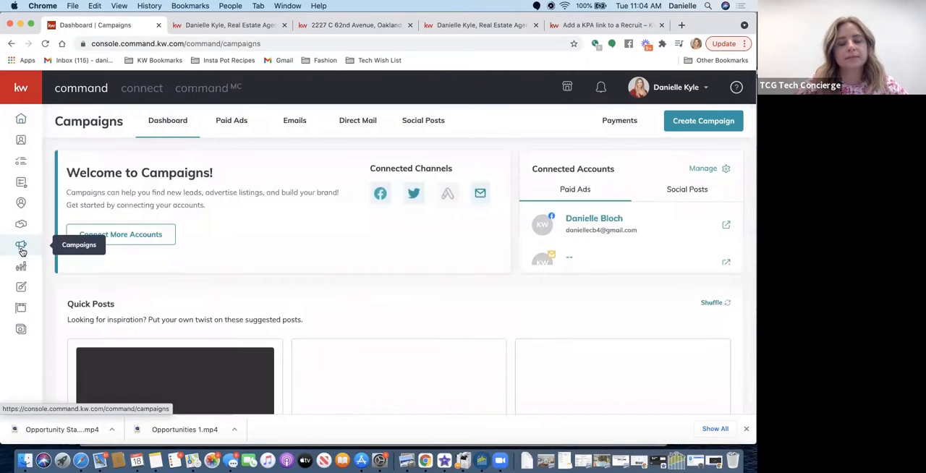
{"action": "left_click", "coordinate": [236, 125]}
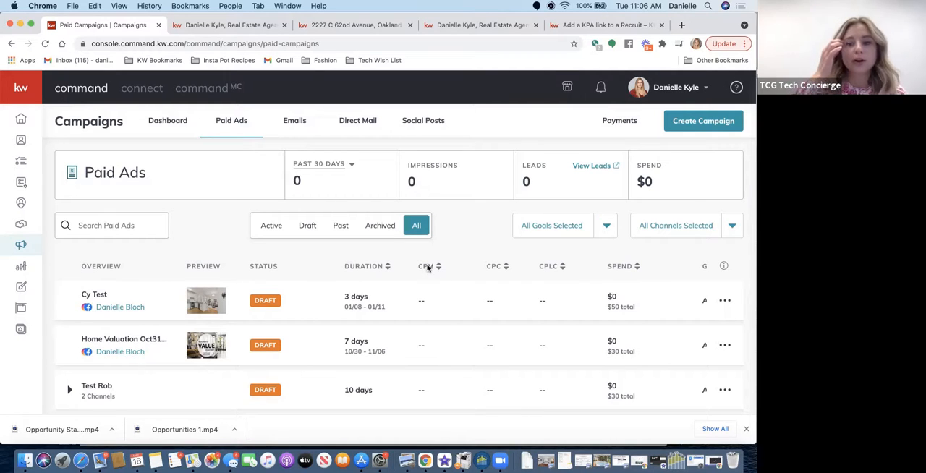
{"action": "left_click", "coordinate": [723, 268]}
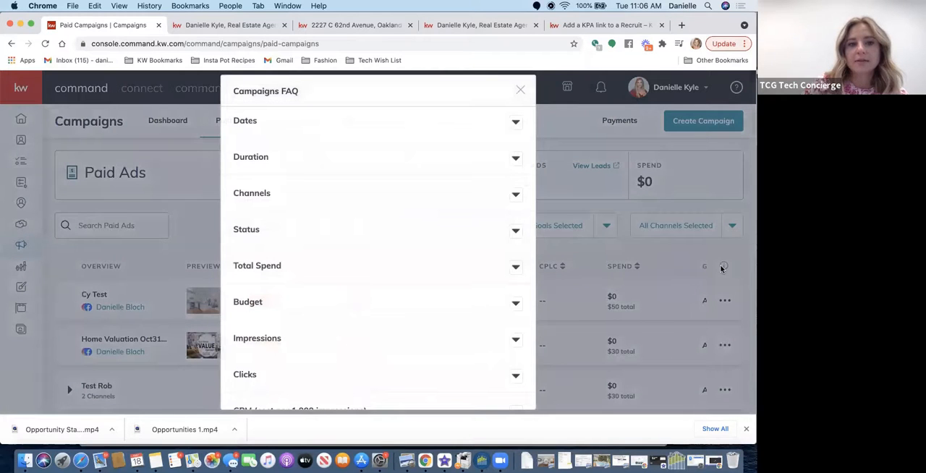
{"action": "scroll", "coordinate": [435, 276], "scroll_direction": "down", "scroll_amount": 3}
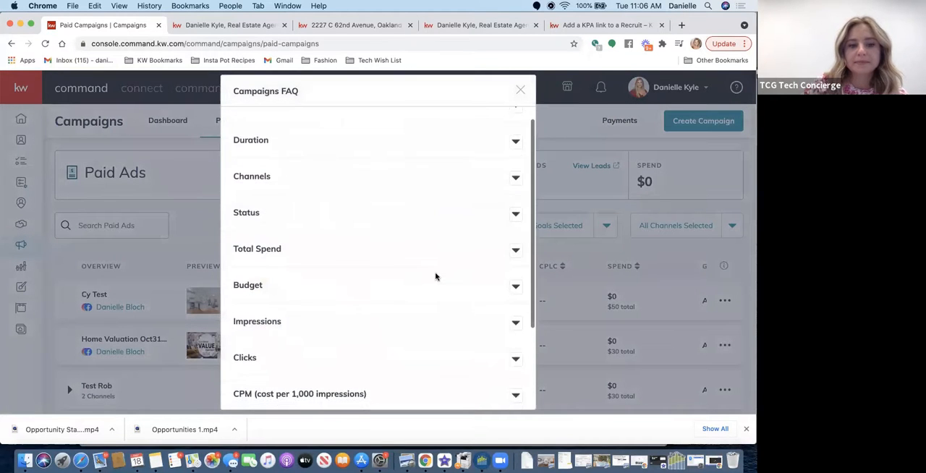
{"action": "scroll", "coordinate": [435, 276], "scroll_direction": "down", "scroll_amount": 2}
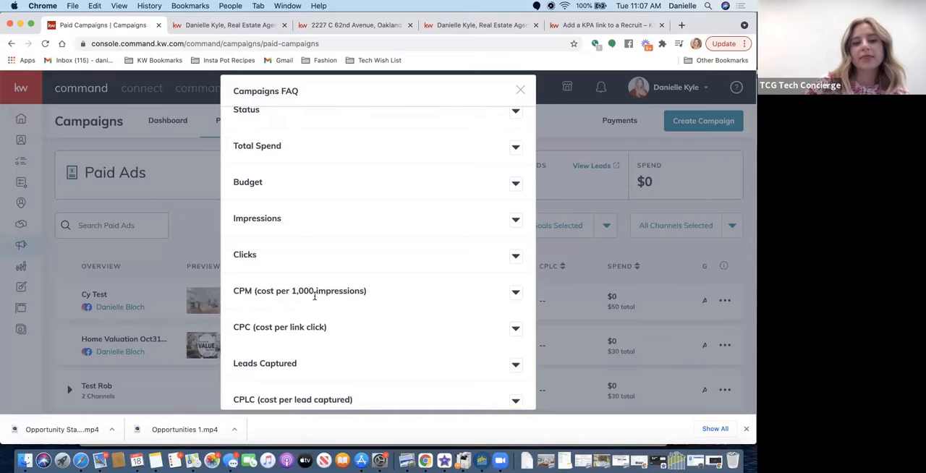
{"action": "left_click", "coordinate": [515, 293]}
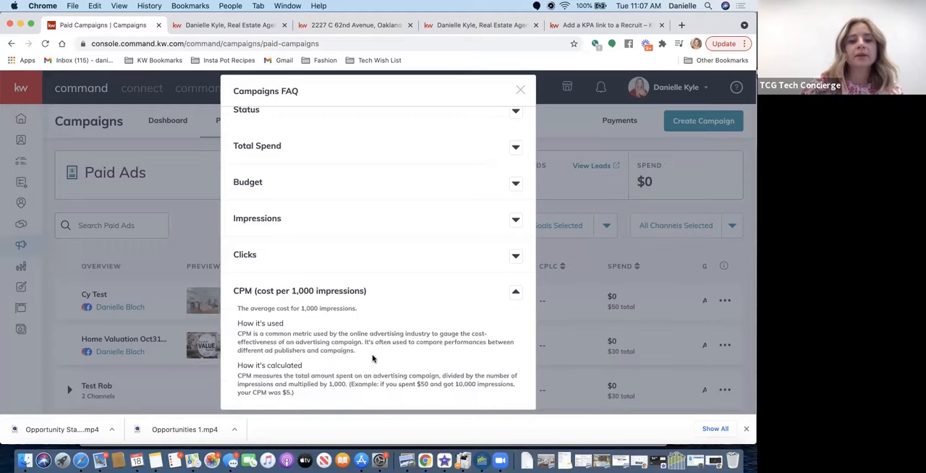
- Expand the CPC (cost per link click) entry in the Campaigns FAQ and read how it is used and calculated
{"action": "scroll", "coordinate": [372, 358], "scroll_direction": "down", "scroll_amount": 3}
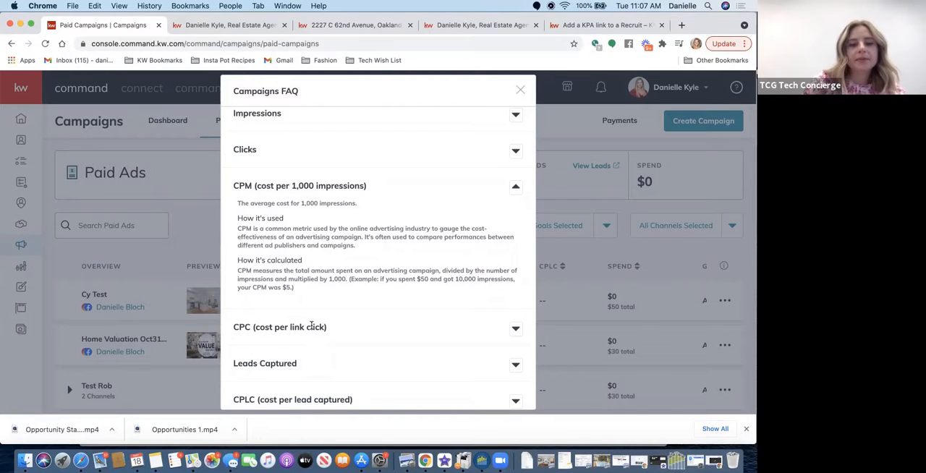
{"action": "left_click", "coordinate": [514, 326]}
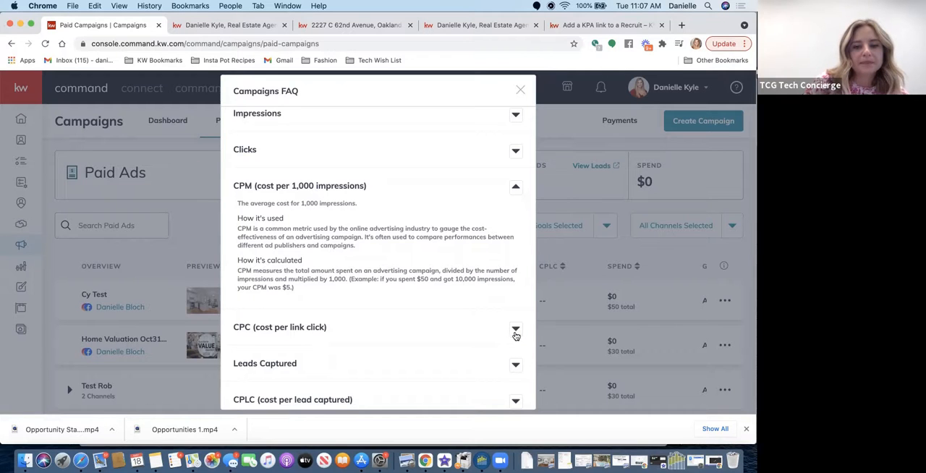
{"action": "scroll", "coordinate": [328, 367], "scroll_direction": "down", "scroll_amount": 1}
{"action": "scroll", "coordinate": [327, 367], "scroll_direction": "down", "scroll_amount": 2}
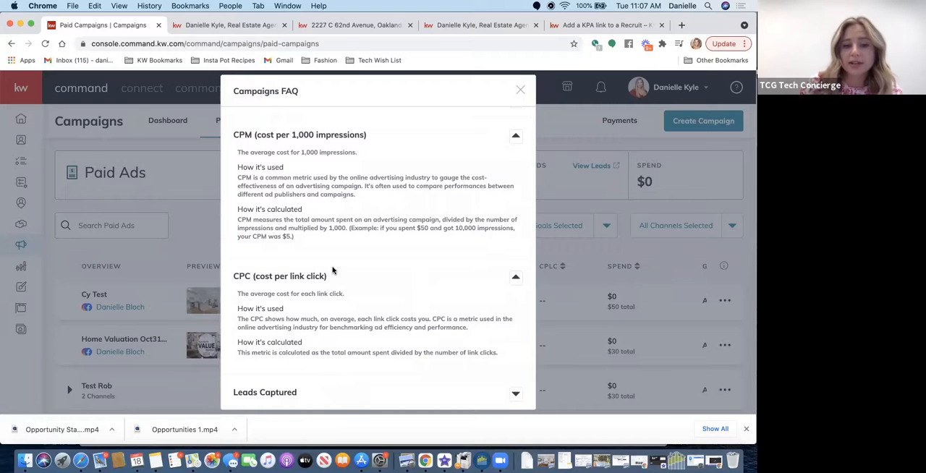
{"action": "scroll", "coordinate": [333, 271], "scroll_direction": "down", "scroll_amount": 1}
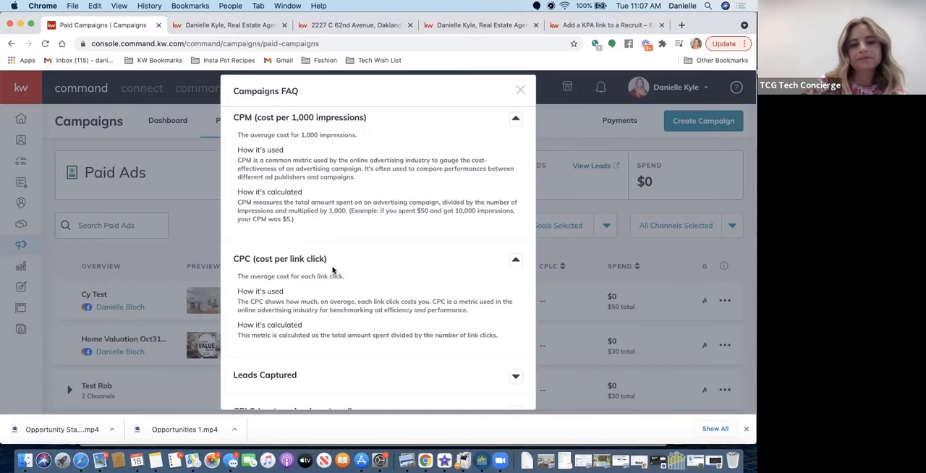
{"action": "scroll", "coordinate": [292, 298], "scroll_direction": "down", "scroll_amount": 1}
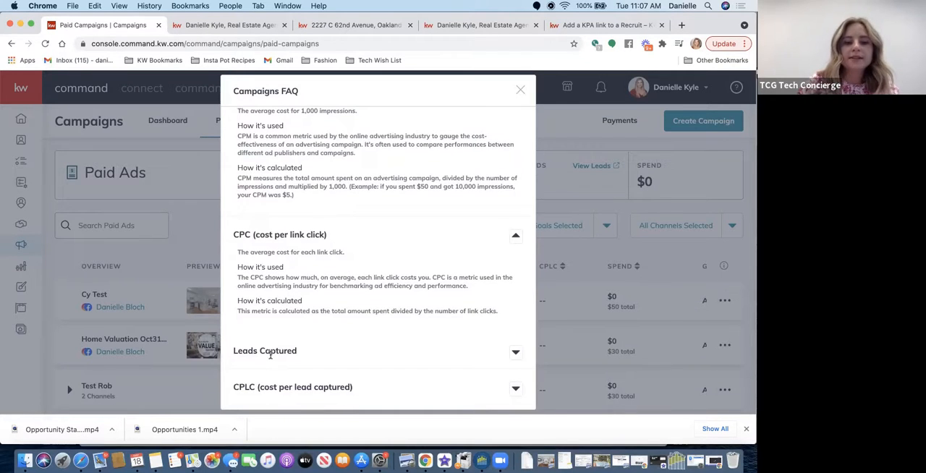
- Expand and read the Leads Captured and CPLC (cost per lead captured) entries, and close the Campaigns FAQ
{"action": "left_click", "coordinate": [515, 353]}
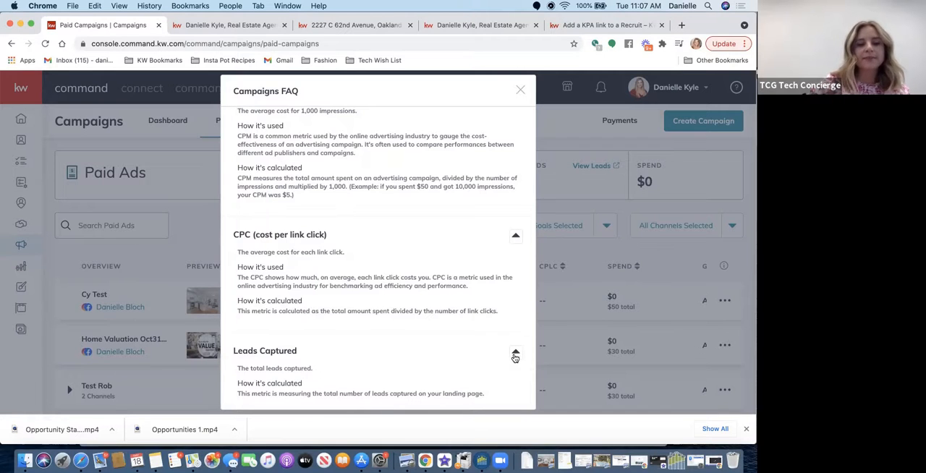
{"action": "scroll", "coordinate": [413, 348], "scroll_direction": "down", "scroll_amount": 2}
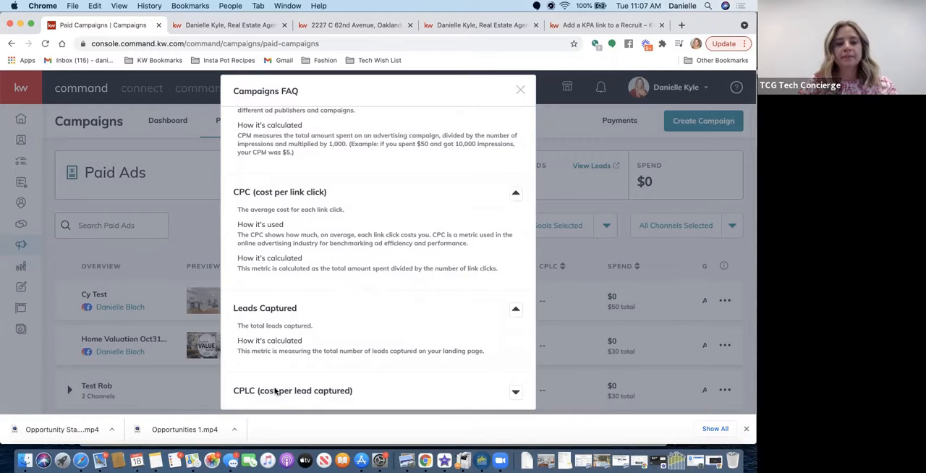
{"action": "scroll", "coordinate": [266, 390], "scroll_direction": "down", "scroll_amount": 1}
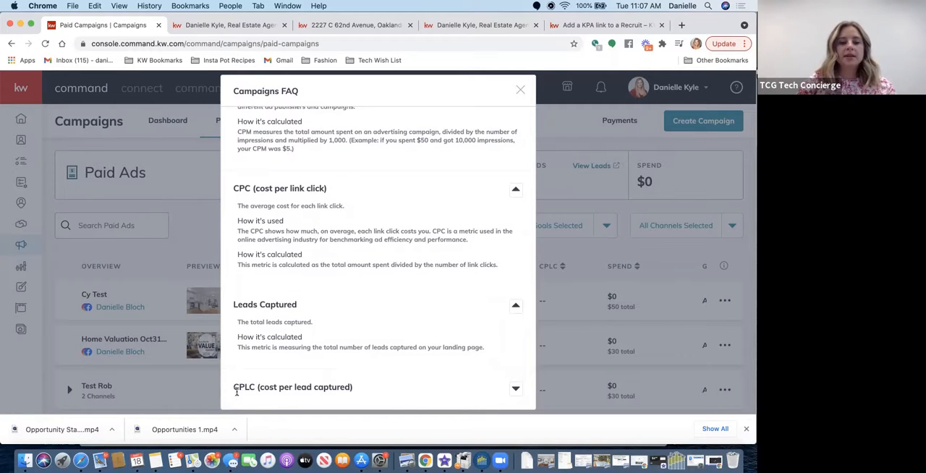
{"action": "left_click", "coordinate": [514, 387]}
{"action": "scroll", "coordinate": [366, 373], "scroll_direction": "down", "scroll_amount": 3}
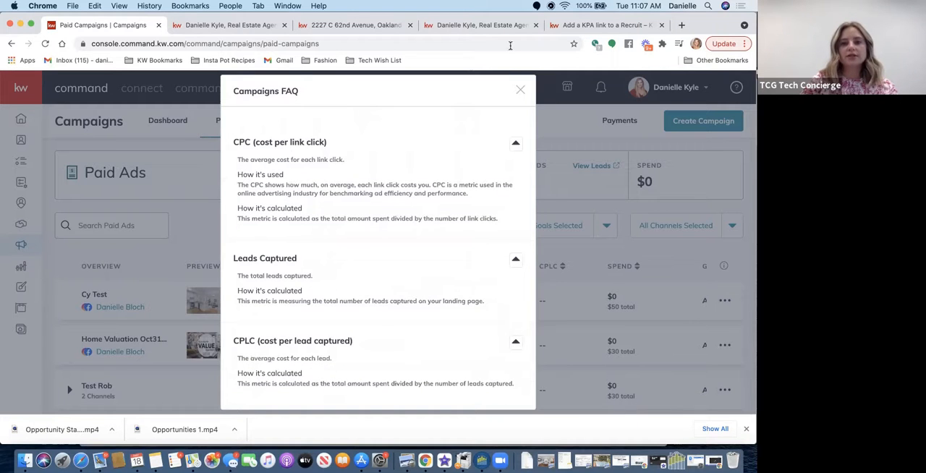
{"action": "left_click", "coordinate": [520, 92]}
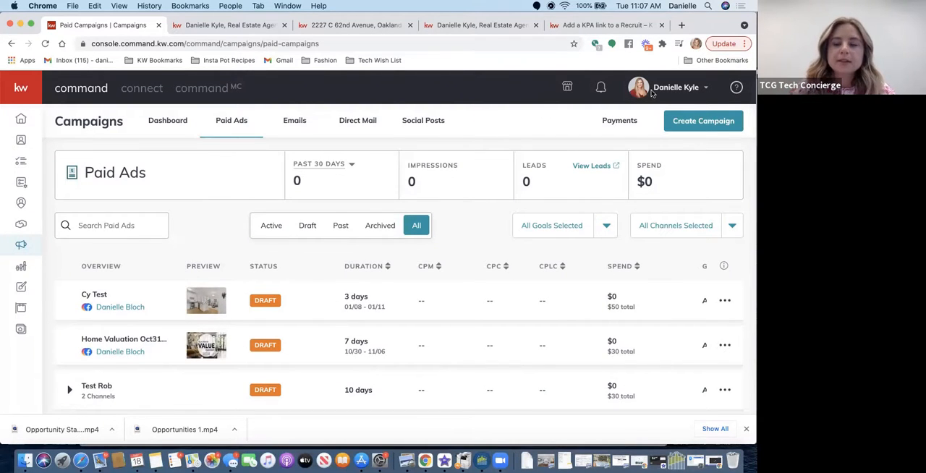
- Sign out of the current account and sign in with another agent's saved user name and password
{"action": "left_click", "coordinate": [680, 87]}
{"action": "left_click", "coordinate": [587, 343]}
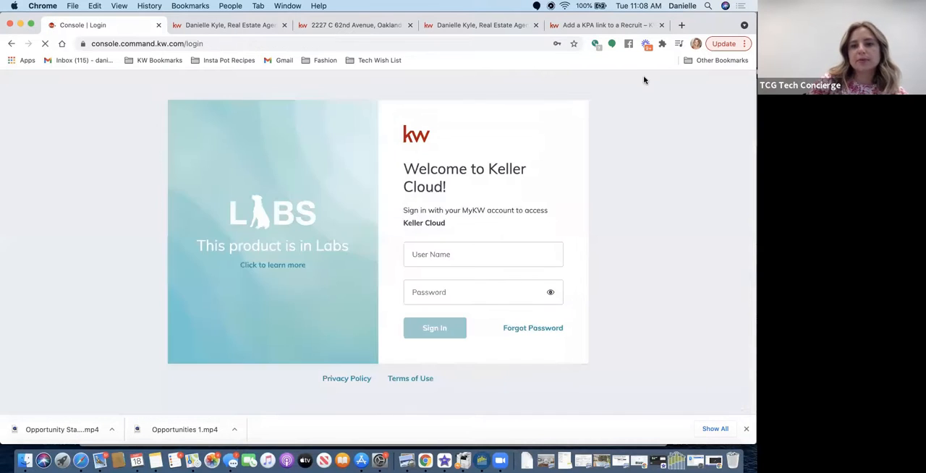
{"action": "double_click", "coordinate": [440, 255]}
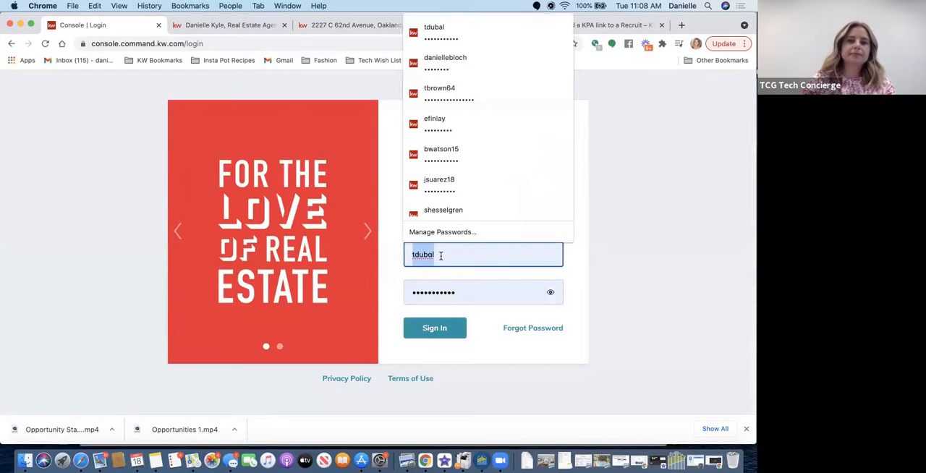
{"action": "left_click", "coordinate": [417, 284]}
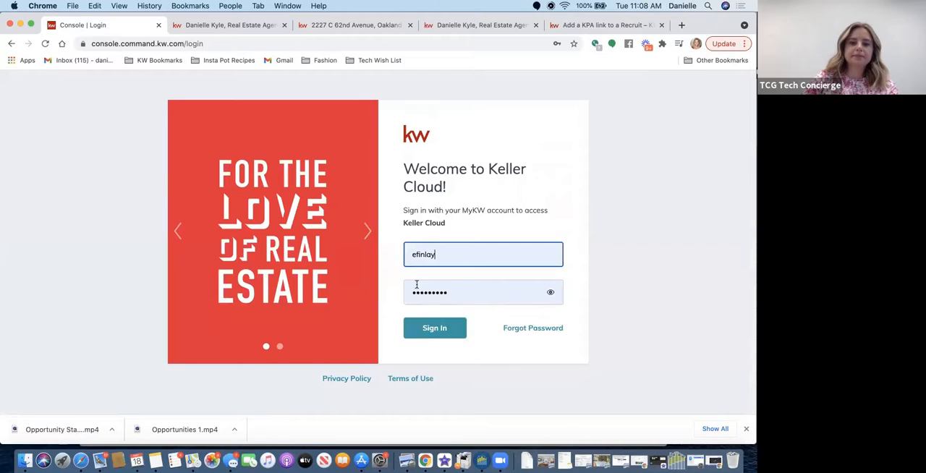
{"action": "left_click", "coordinate": [427, 331]}
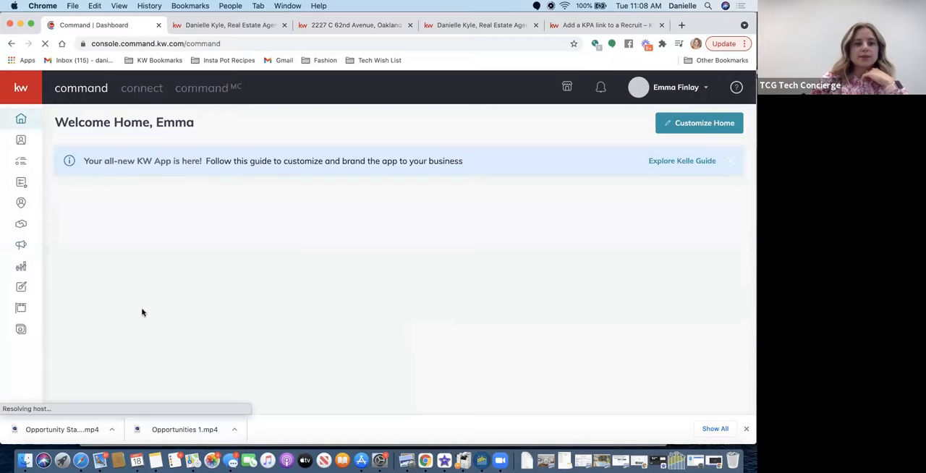
- Go to this account's Paid Ads campaigns and start a new campaign of the paid Social Ad type
{"action": "left_click", "coordinate": [20, 247]}
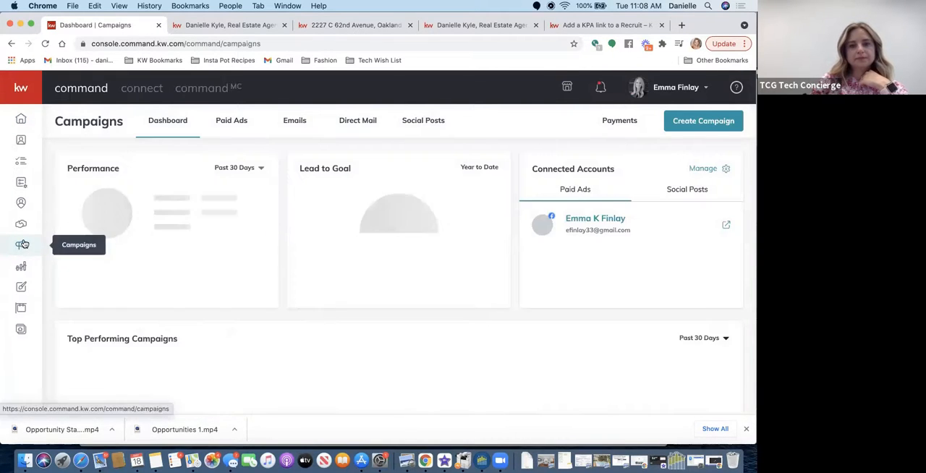
{"action": "left_click", "coordinate": [232, 122]}
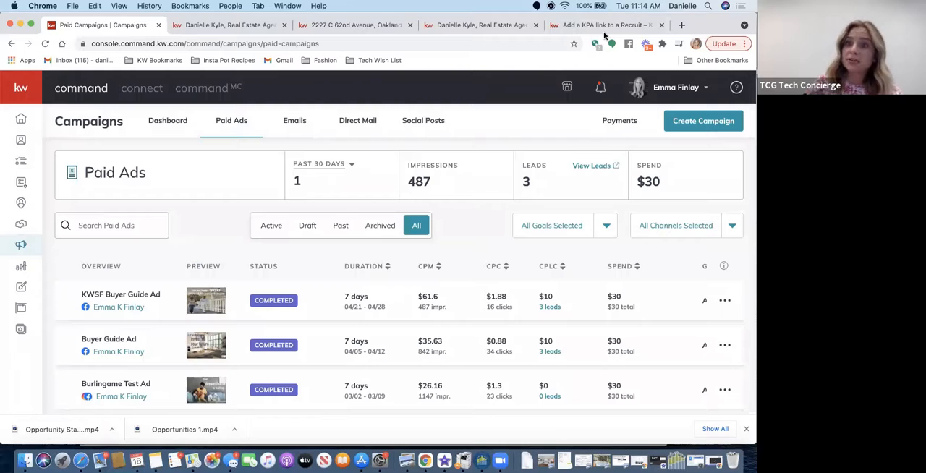
{"action": "left_click", "coordinate": [684, 124]}
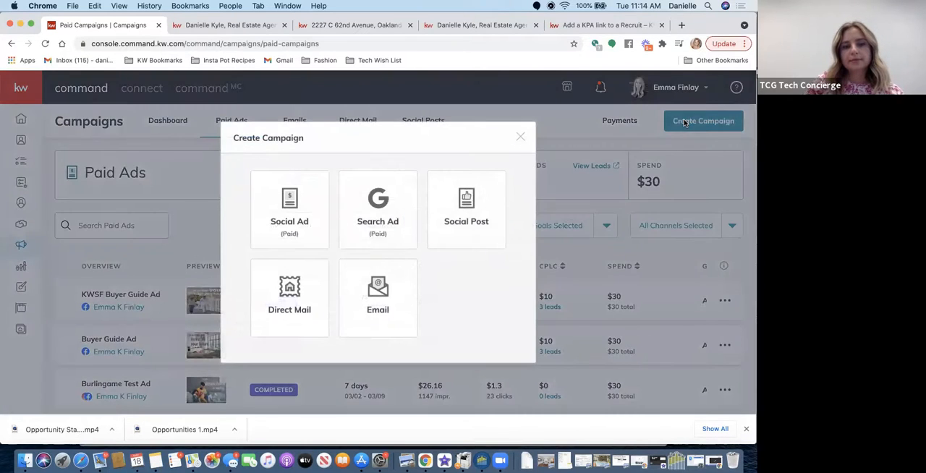
{"action": "left_click", "coordinate": [298, 229]}
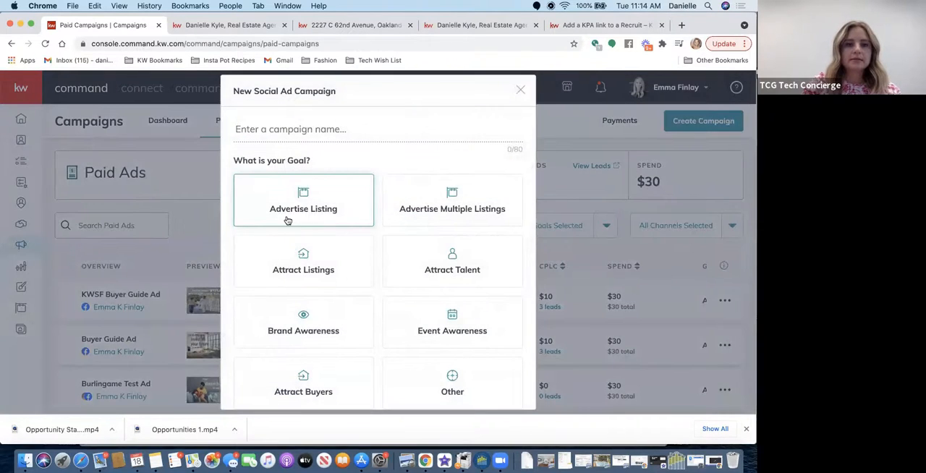
- Enter "Test Campaign" as the name of the new social ad campaign
{"action": "left_click", "coordinate": [283, 134]}
{"action": "type", "text": "Test Campaign"}
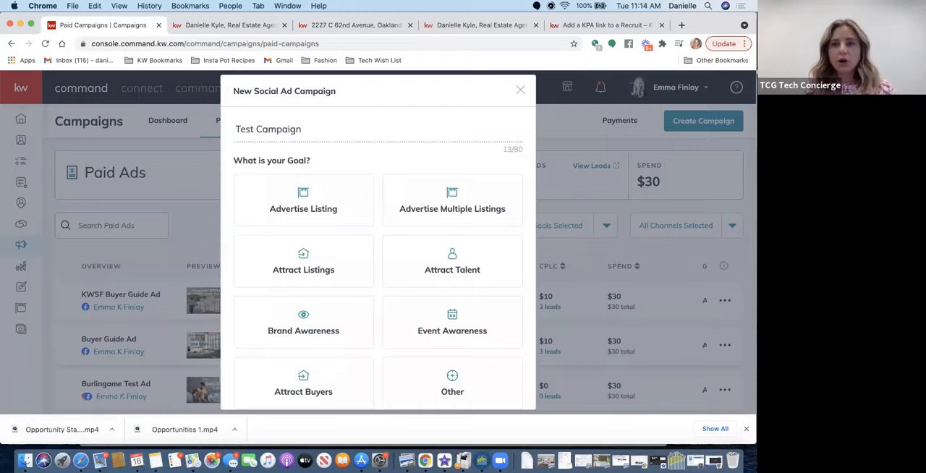
- Replace the social ad campaign's name with "Template Campaign"
{"action": "triple_click", "coordinate": [284, 130]}
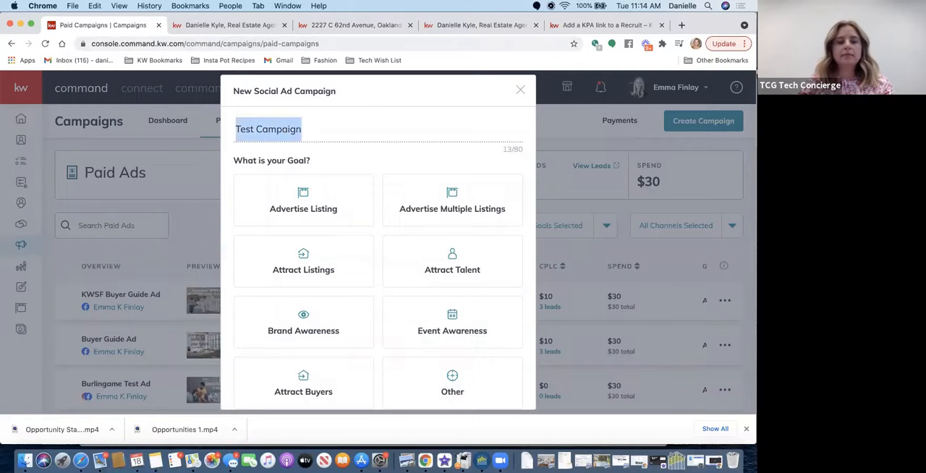
{"action": "type", "text": "Template Campaign"}
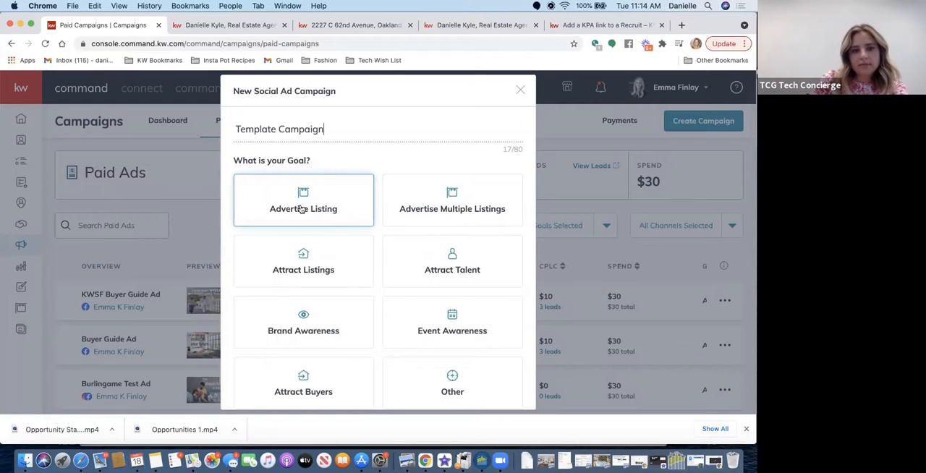
- Choose Advertise Listing as the goal, set the campaign to run on Facebook and Instagram, and create it
{"action": "left_click", "coordinate": [316, 186]}
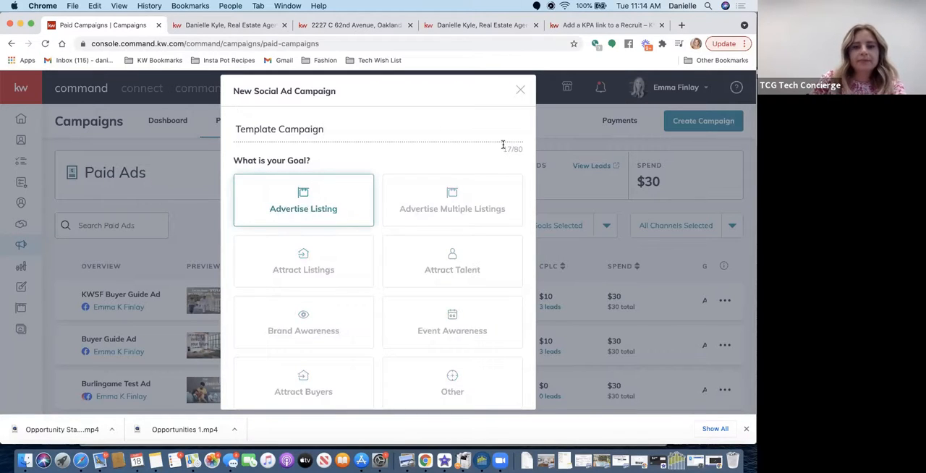
{"action": "scroll", "coordinate": [502, 145], "scroll_direction": "down", "scroll_amount": 5}
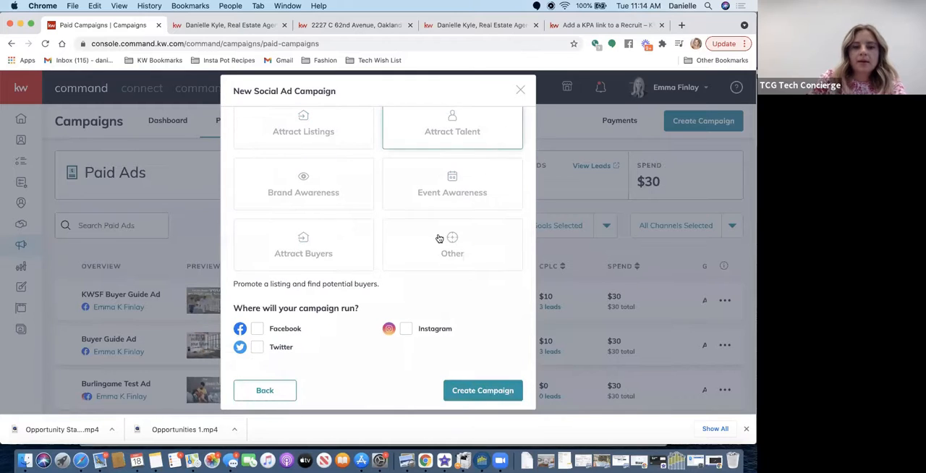
{"action": "left_click", "coordinate": [256, 329]}
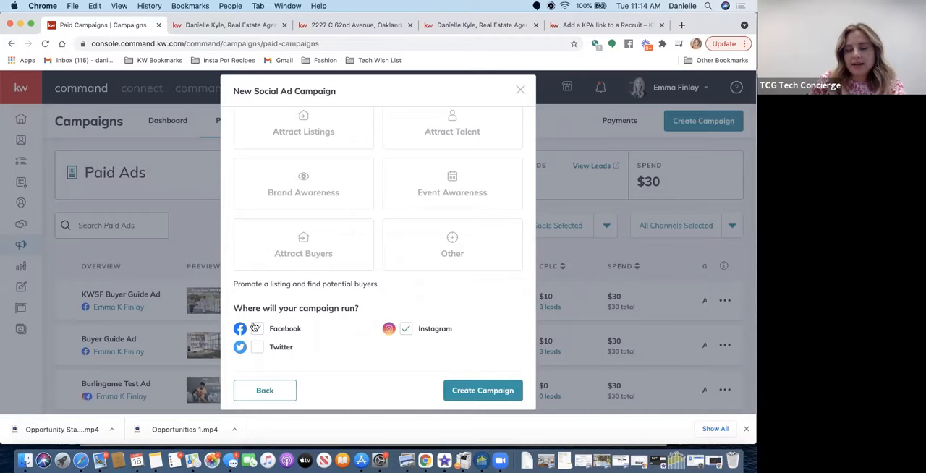
{"action": "left_click", "coordinate": [254, 327]}
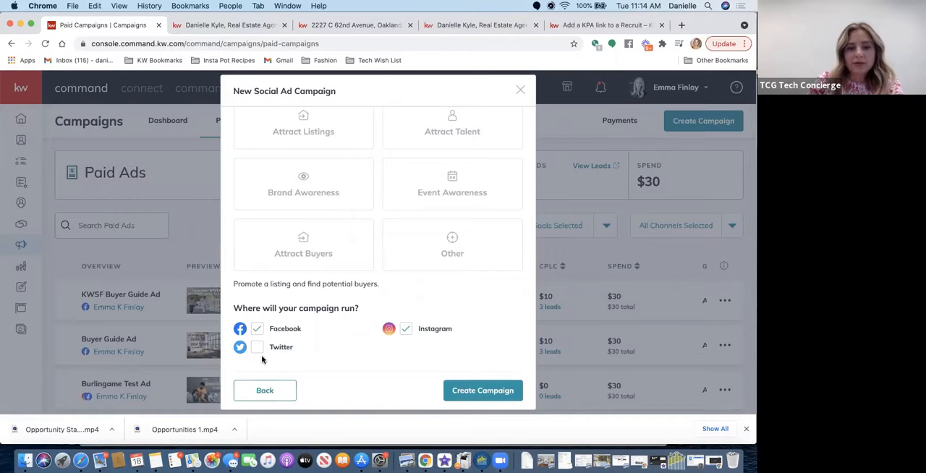
{"action": "left_click", "coordinate": [474, 391]}
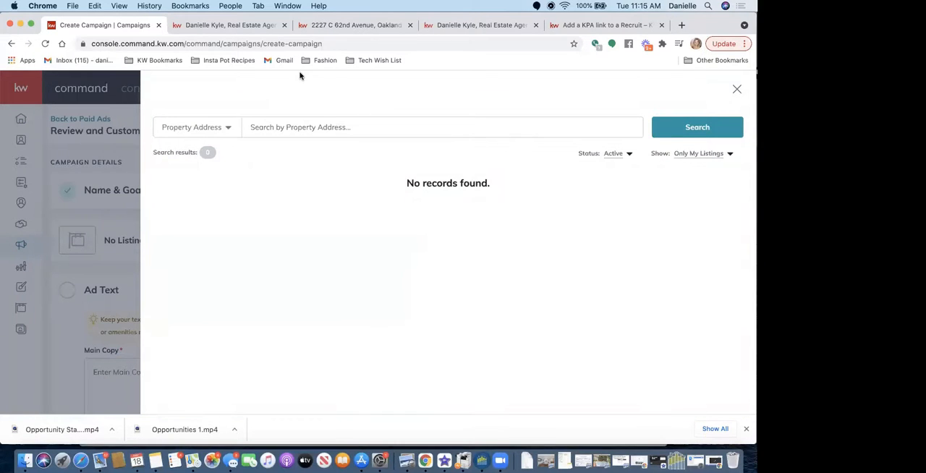
- Show all listings instead of only the account's own and search them for the listing agent's name
{"action": "left_click", "coordinate": [698, 154]}
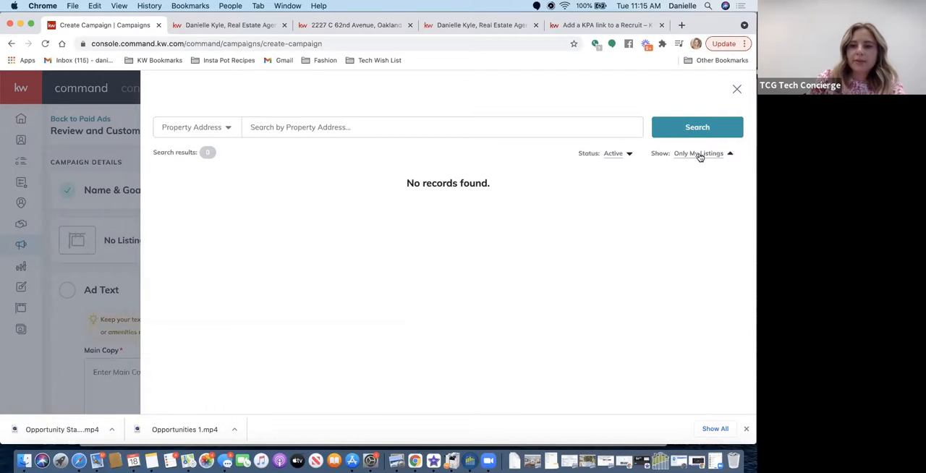
{"action": "left_click", "coordinate": [694, 172]}
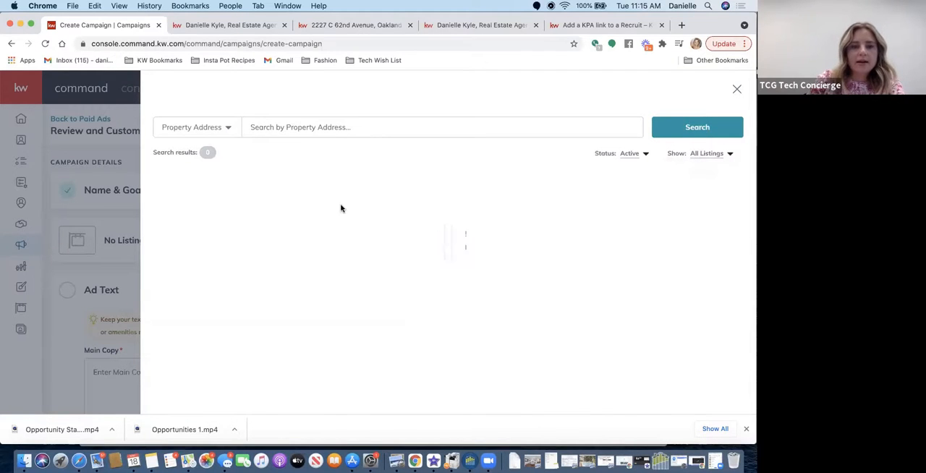
{"action": "left_click", "coordinate": [285, 127]}
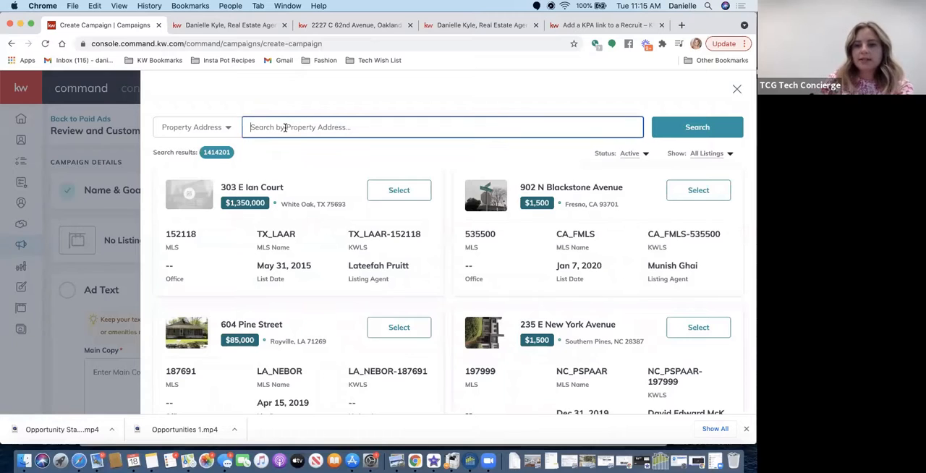
{"action": "scroll", "coordinate": [285, 128], "scroll_direction": "down", "scroll_amount": 1}
{"action": "scroll", "coordinate": [285, 127], "scroll_direction": "up", "scroll_amount": 1}
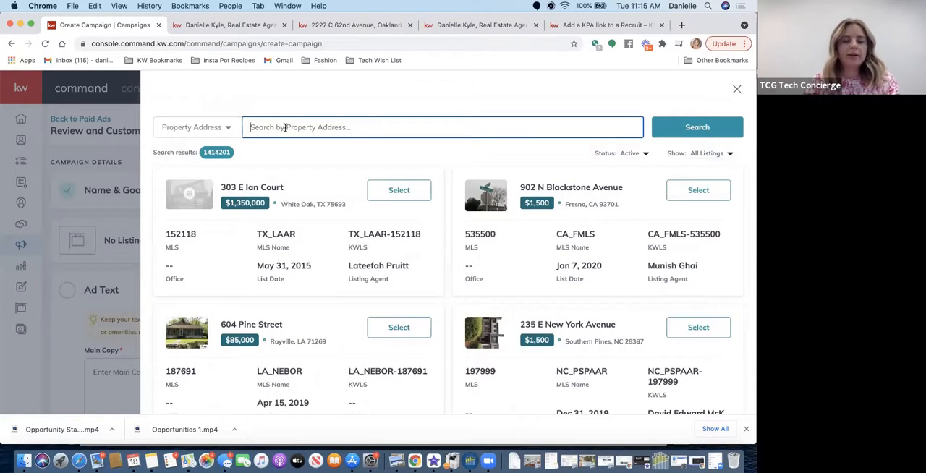
{"action": "key", "text": "Return"}
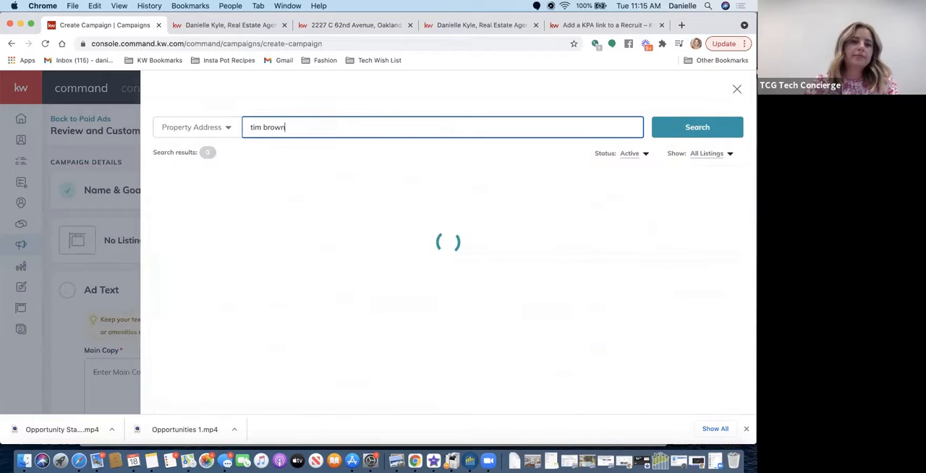
- Run the agent name search by Listing Agent and select the $1,995,000 San Francisco listing for the ad
{"action": "left_click", "coordinate": [227, 128]}
{"action": "left_click", "coordinate": [180, 178]}
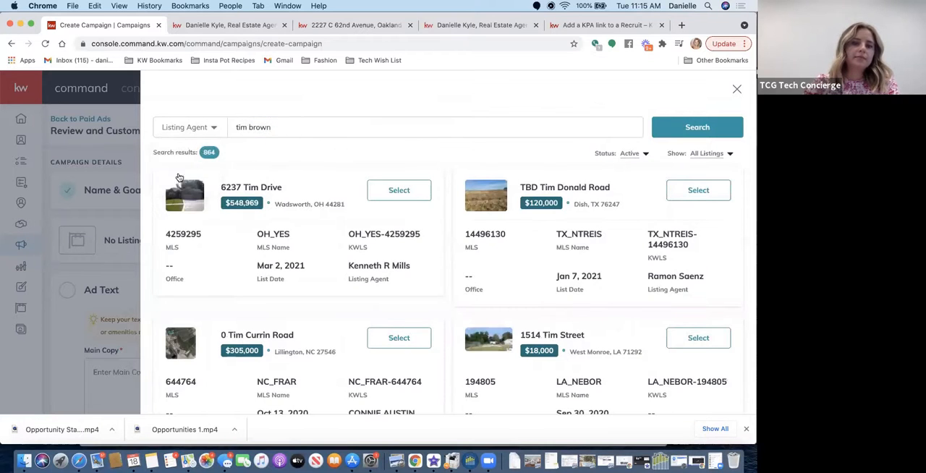
{"action": "left_click", "coordinate": [670, 128]}
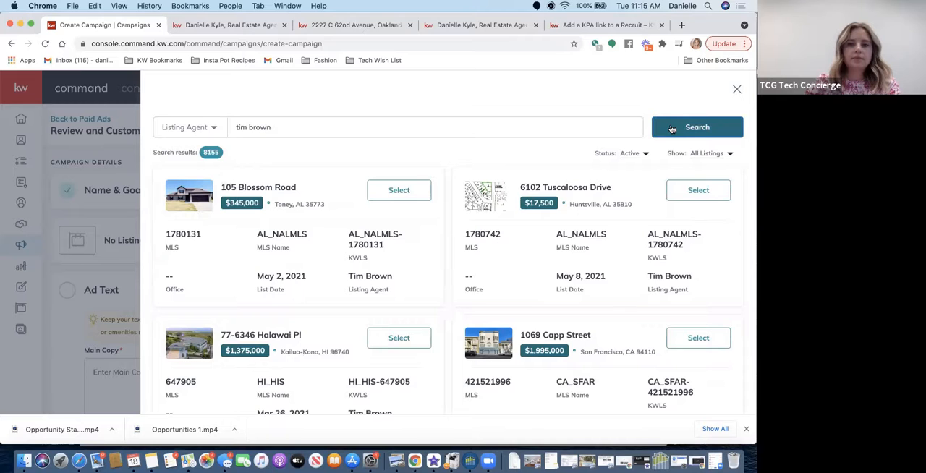
{"action": "scroll", "coordinate": [669, 129], "scroll_direction": "down", "scroll_amount": 3}
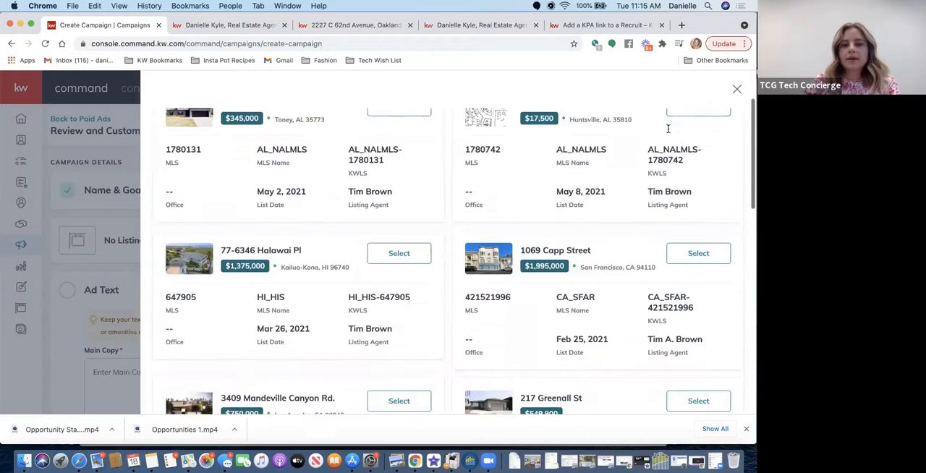
{"action": "left_click", "coordinate": [695, 246]}
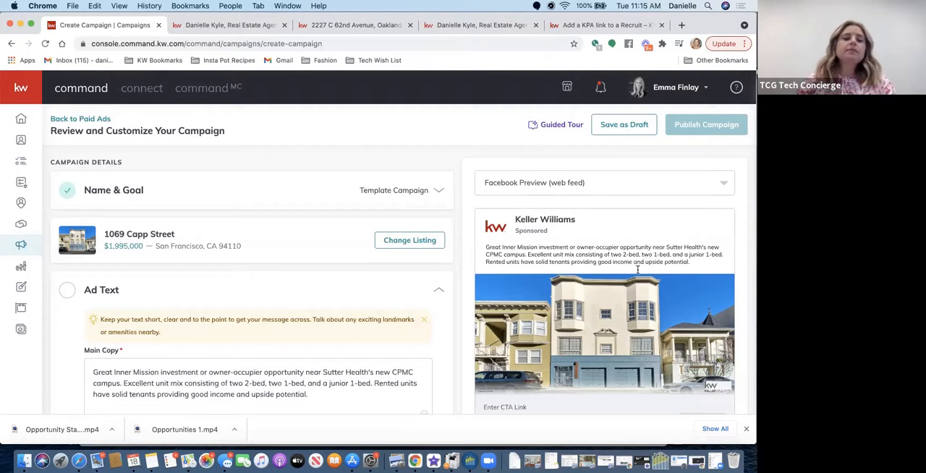
- Delete the opening word "Great" from the ad's main copy so it starts with "Inner Mission investment"
{"action": "scroll", "coordinate": [279, 343], "scroll_direction": "down", "scroll_amount": 3}
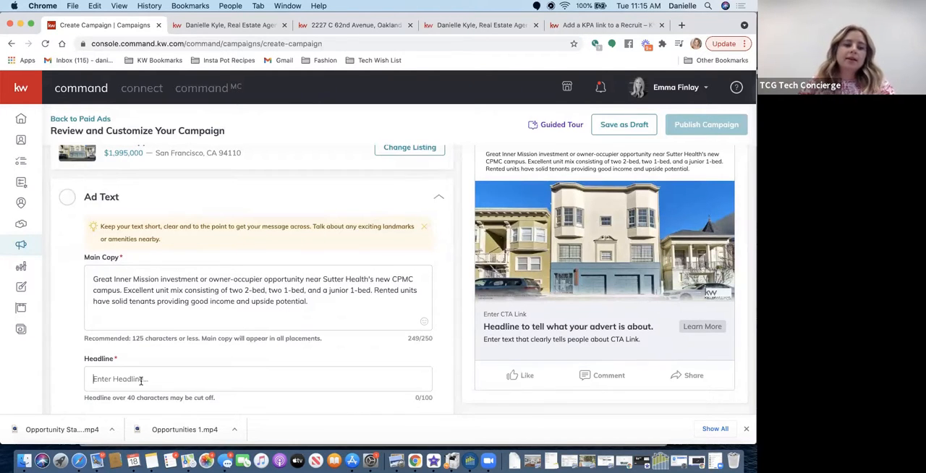
{"action": "scroll", "coordinate": [141, 382], "scroll_direction": "down", "scroll_amount": 3}
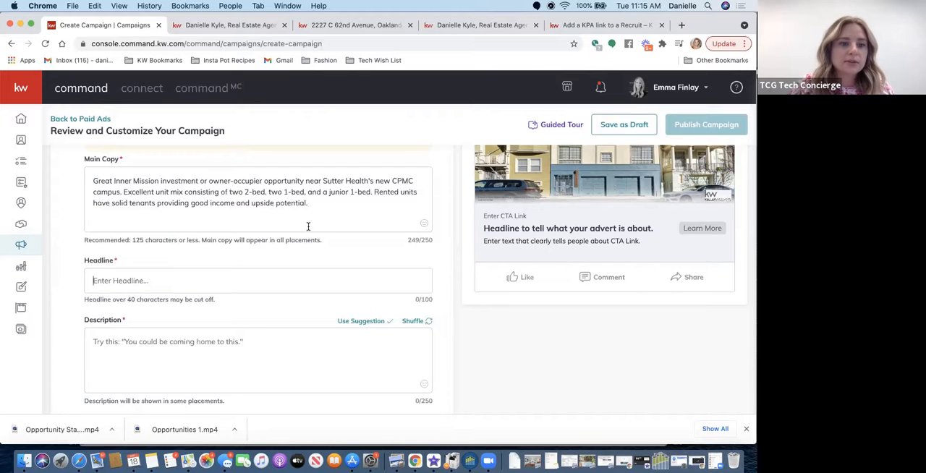
{"action": "left_click", "coordinate": [313, 205]}
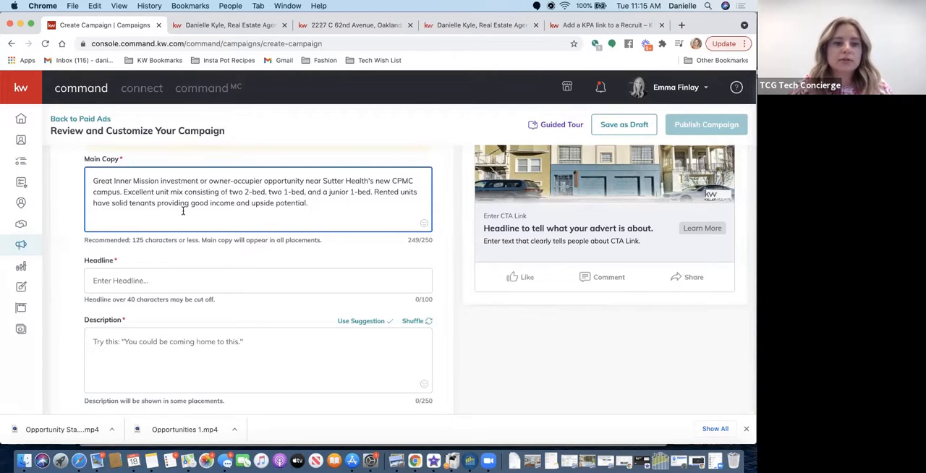
{"action": "left_click", "coordinate": [197, 182]}
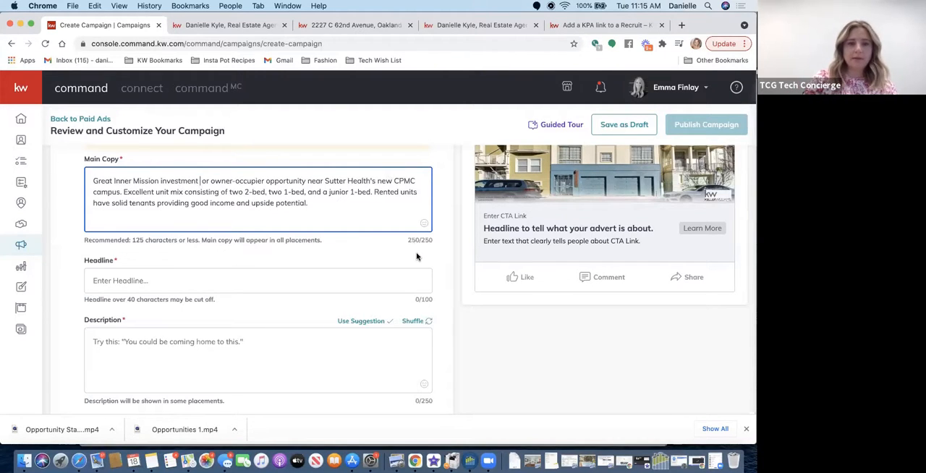
{"action": "key", "text": "BackSpace"}
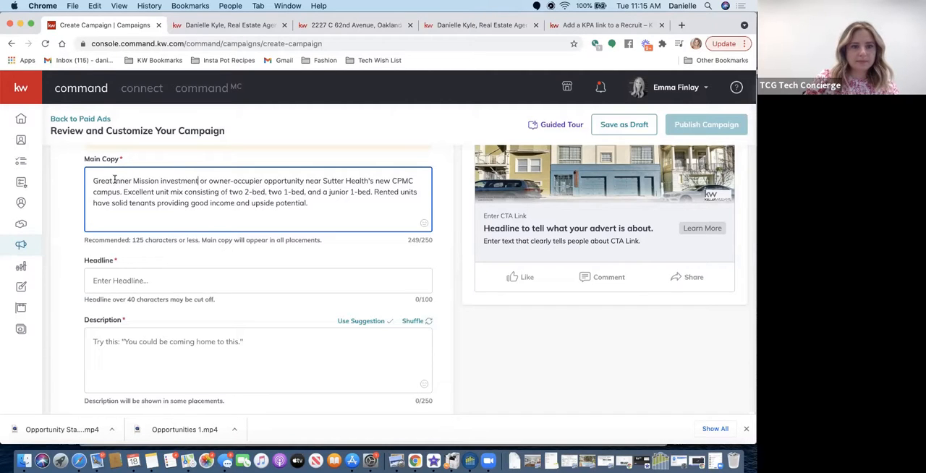
{"action": "left_click_drag", "start_coordinate": [115, 180], "coordinate": [88, 179]}
{"action": "key", "text": "BackSpace"}
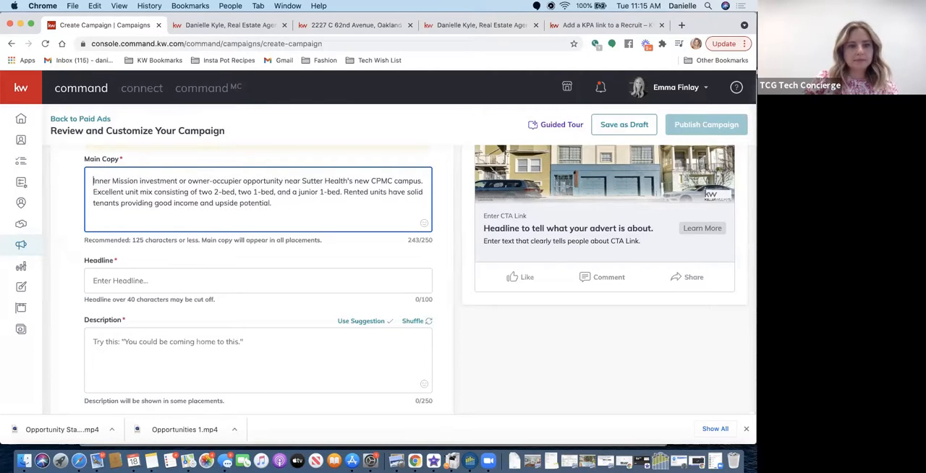
- Add the house-with-tree emoji and place it at the very beginning of the main copy
{"action": "left_click", "coordinate": [423, 224]}
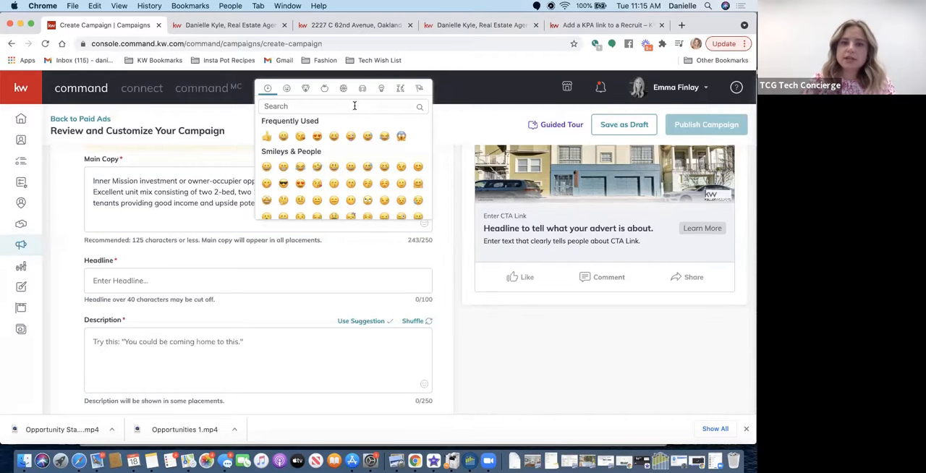
{"action": "left_click", "coordinate": [313, 107]}
{"action": "type", "text": "house"}
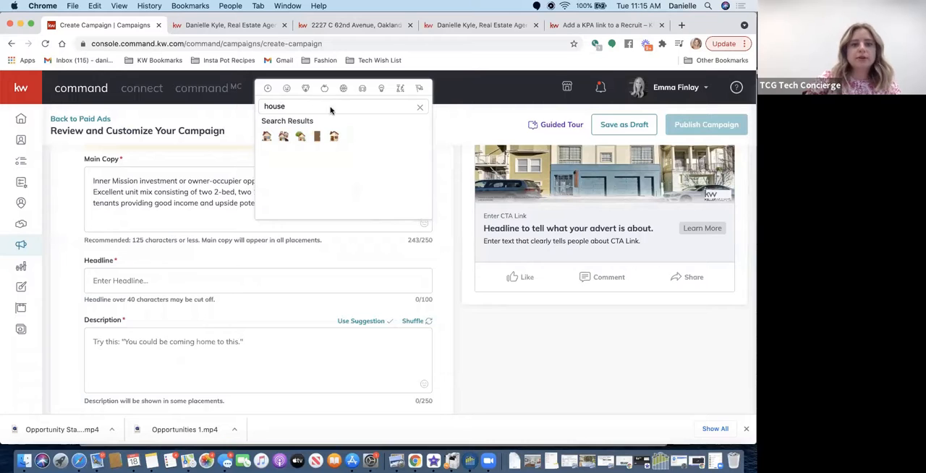
{"action": "left_click", "coordinate": [301, 137]}
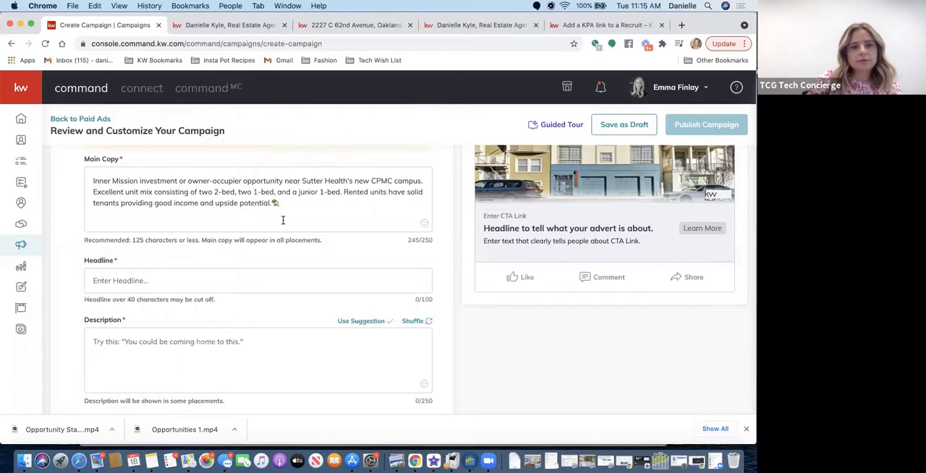
{"action": "left_click", "coordinate": [276, 204]}
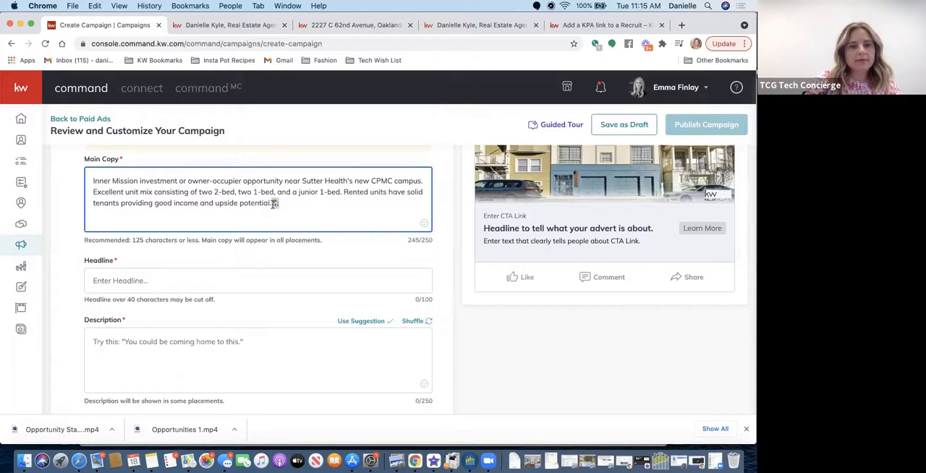
{"action": "key", "text": "BackSpace"}
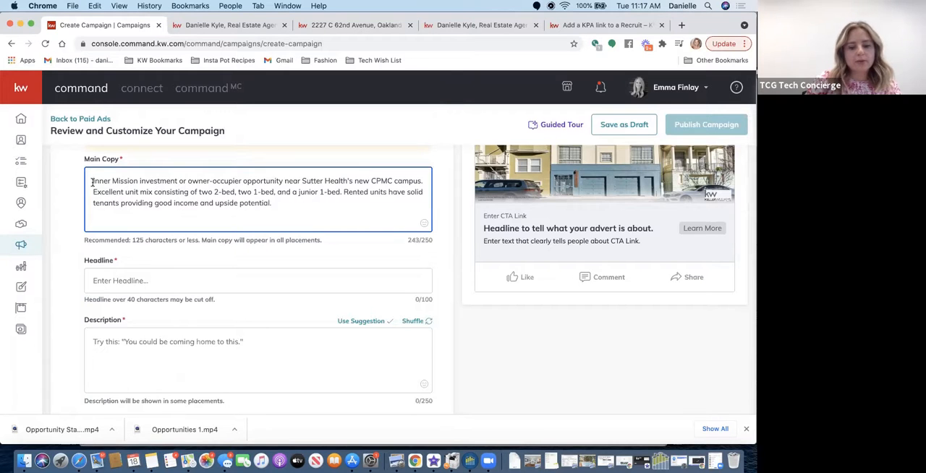
{"action": "left_click", "coordinate": [92, 182]}
{"action": "type", "text": "🏡"}
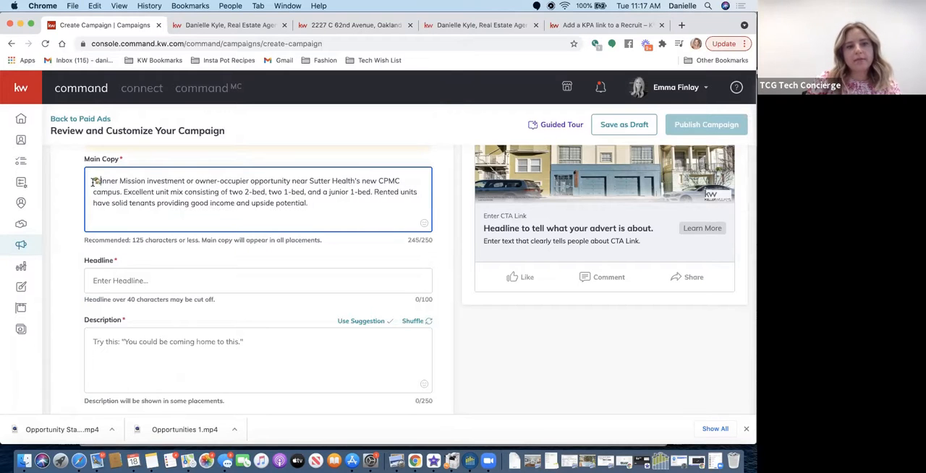
- Add the money bag emoji to the main copy, placing it right after "good income"
{"action": "left_click", "coordinate": [422, 227]}
{"action": "type", "text": "dollar"}
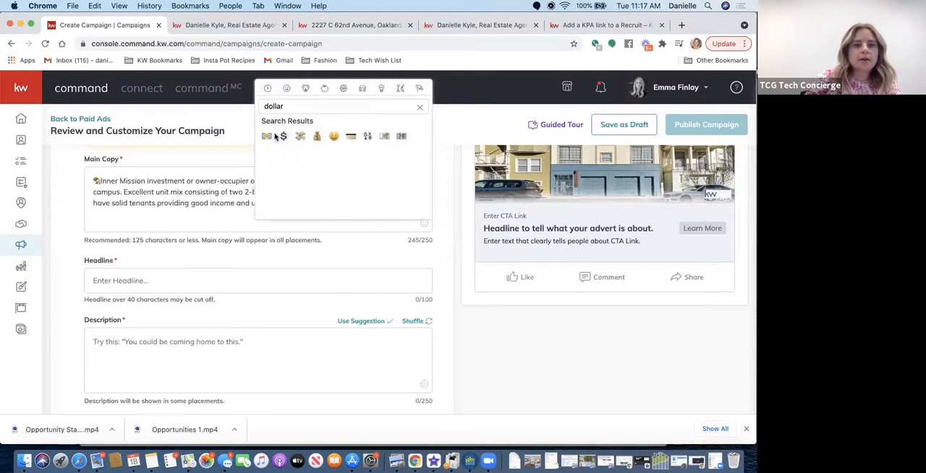
{"action": "left_click", "coordinate": [316, 136]}
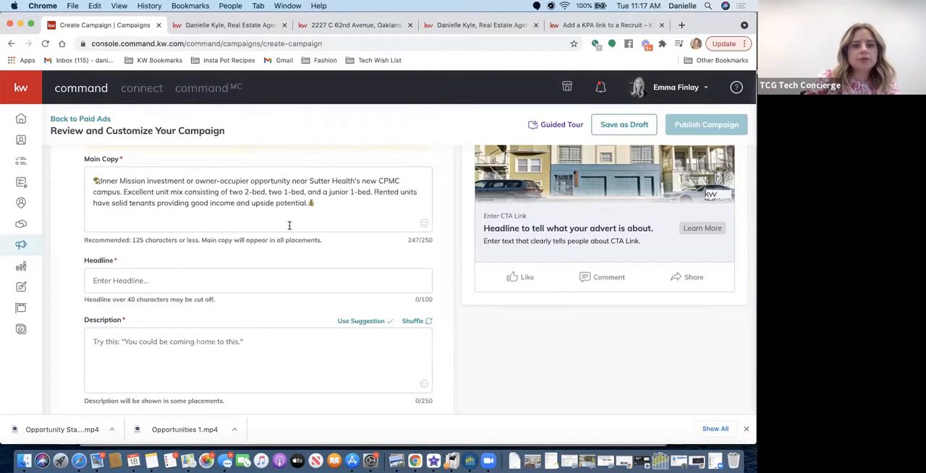
{"action": "left_click", "coordinate": [310, 204]}
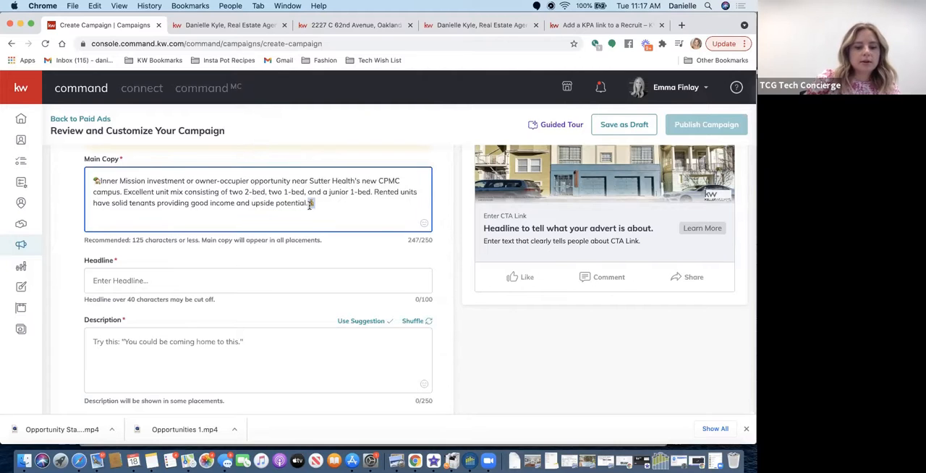
{"action": "key", "text": "BackSpace"}
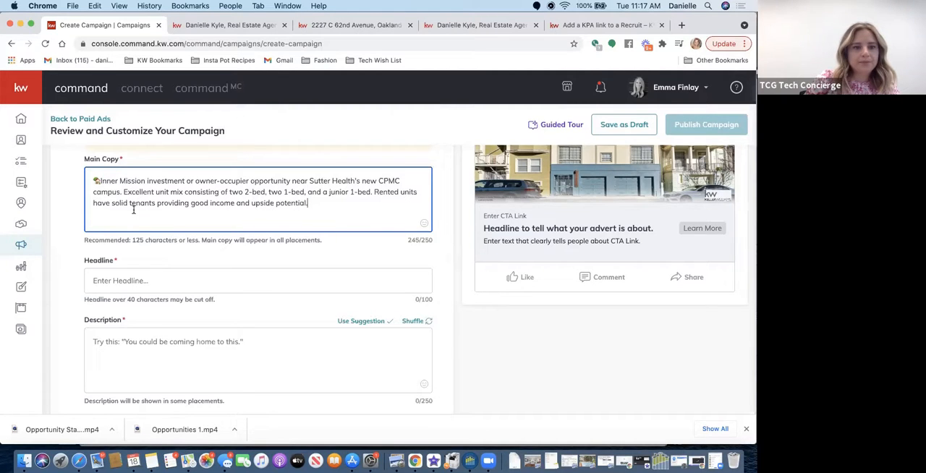
{"action": "left_click", "coordinate": [236, 203]}
{"action": "type", "text": "💰"}
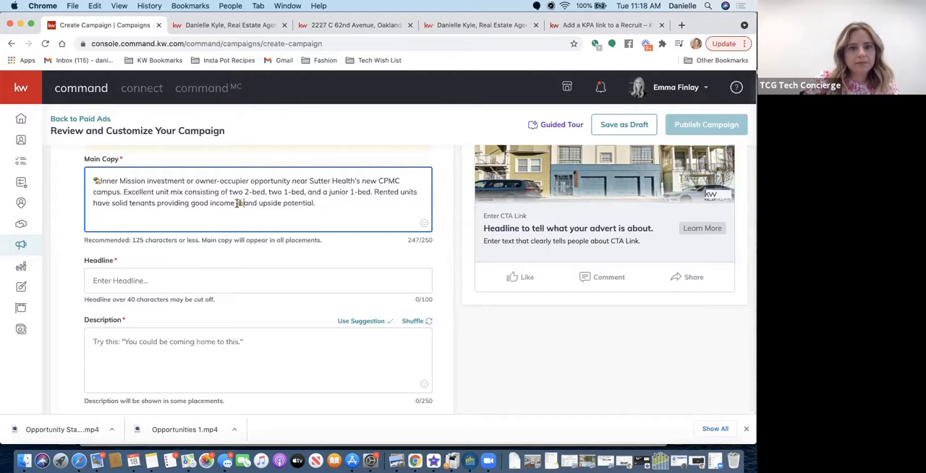
- Place the bed emoji after "junior 1-bed" in the main copy and drop the period at the end of the text
{"action": "left_click", "coordinate": [383, 202]}
{"action": "left_click", "coordinate": [424, 224]}
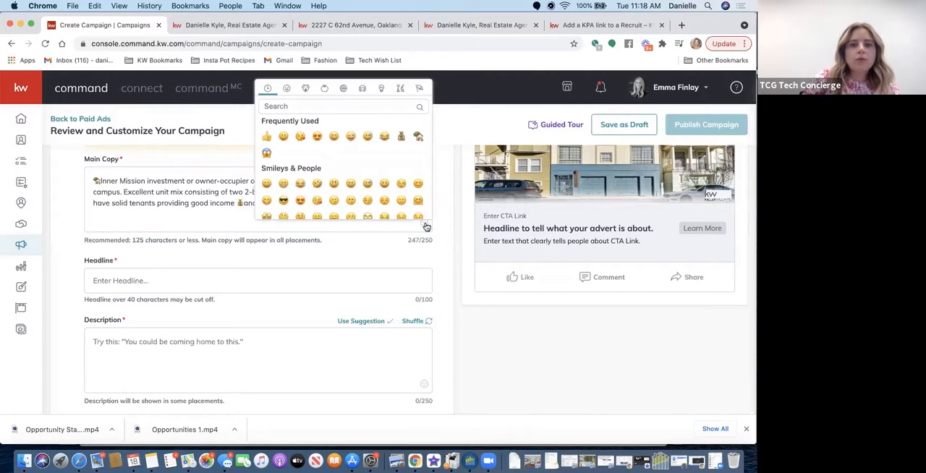
{"action": "left_click", "coordinate": [345, 106]}
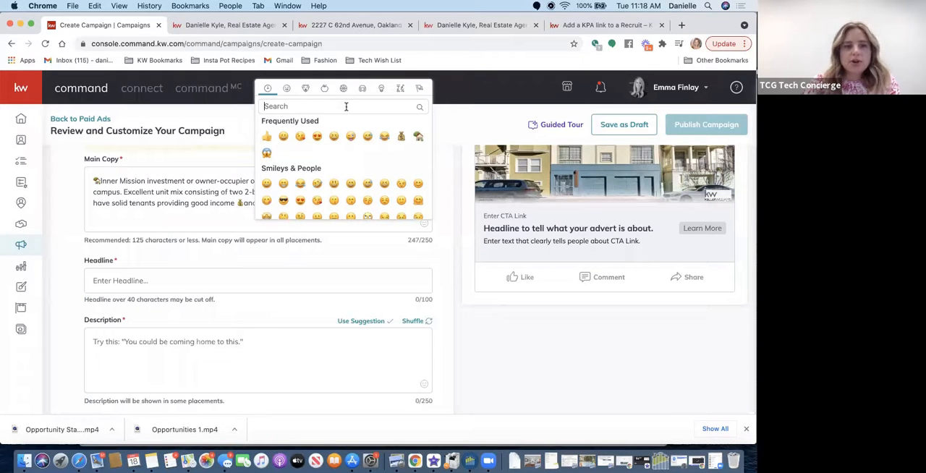
{"action": "type", "text": "bed"}
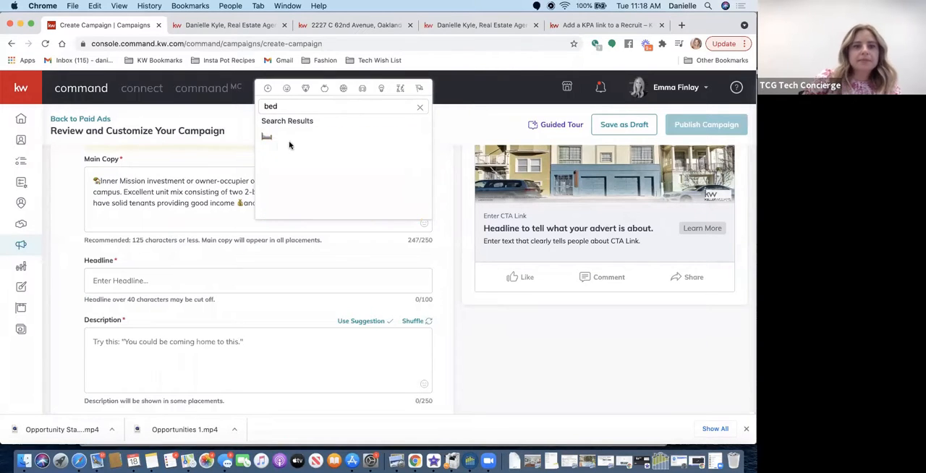
{"action": "left_click", "coordinate": [266, 138]}
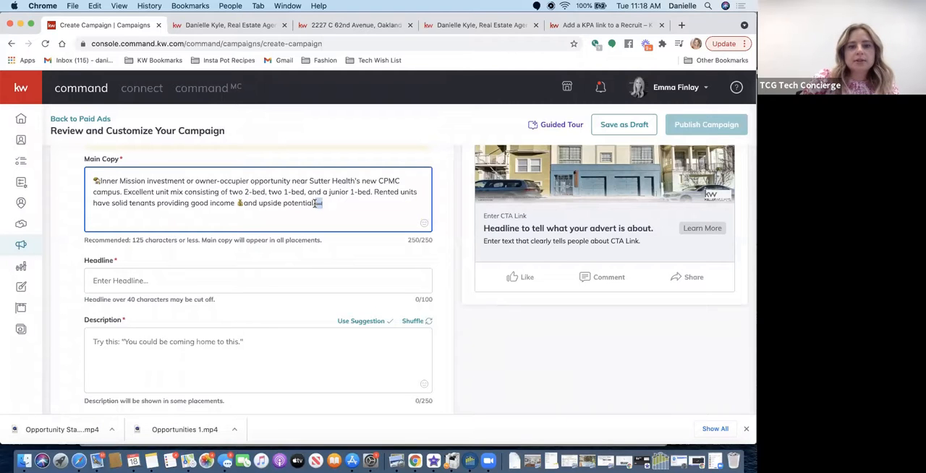
{"action": "key", "text": "BackSpace"}
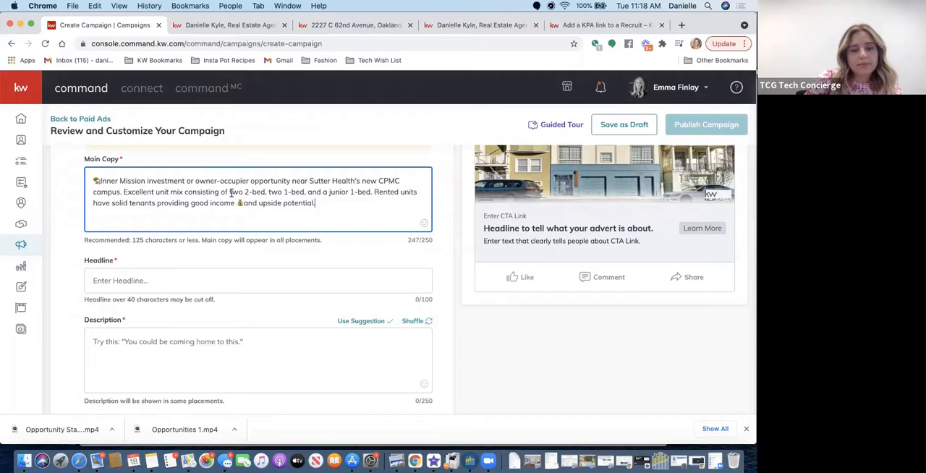
{"action": "left_click", "coordinate": [370, 192]}
{"action": "type", "text": "🛏"}
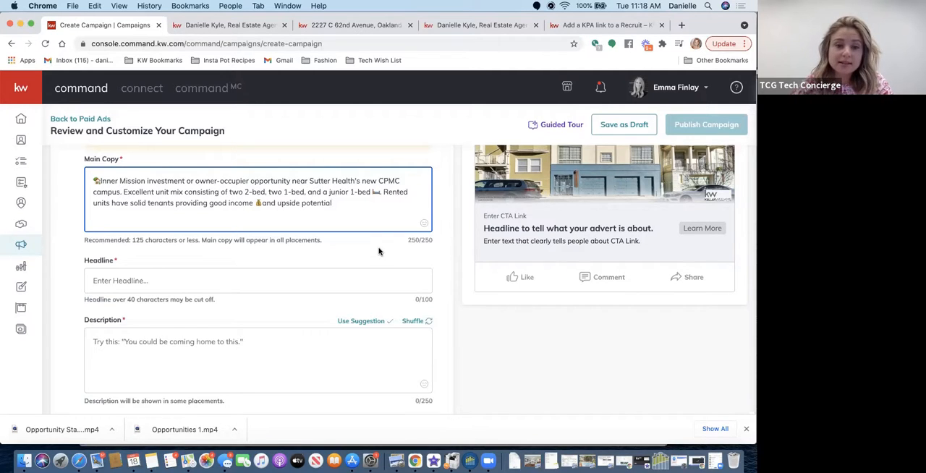
- Enter "Mission Investment Opportunity" as the ad's headline
{"action": "scroll", "coordinate": [275, 202], "scroll_direction": "down", "scroll_amount": 2}
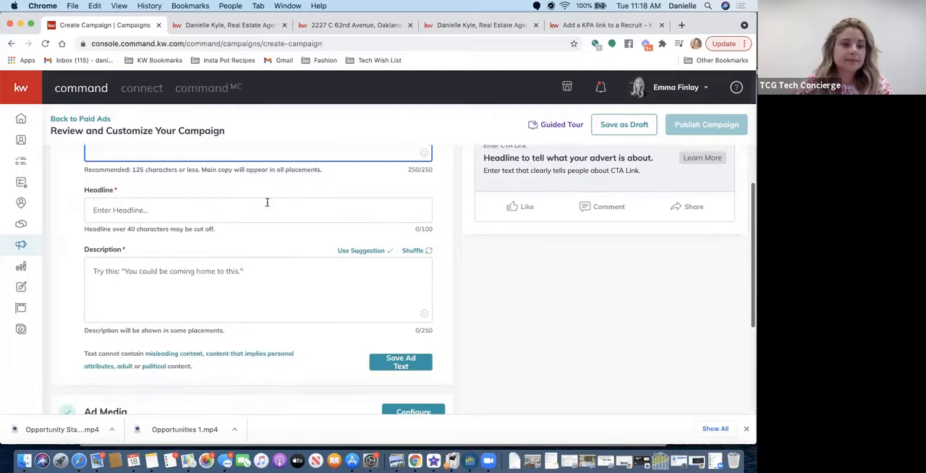
{"action": "left_click", "coordinate": [192, 209]}
{"action": "scroll", "coordinate": [193, 210], "scroll_direction": "up", "scroll_amount": 3}
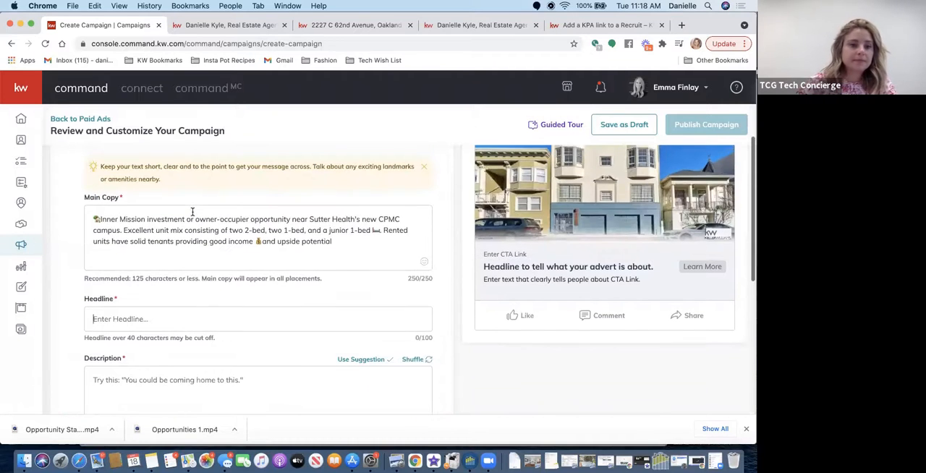
{"action": "type", "text": "Miss"}
{"action": "key", "text": "BackSpace"}
{"action": "key", "text": "BackSpace"}
{"action": "key", "text": "BackSpace"}
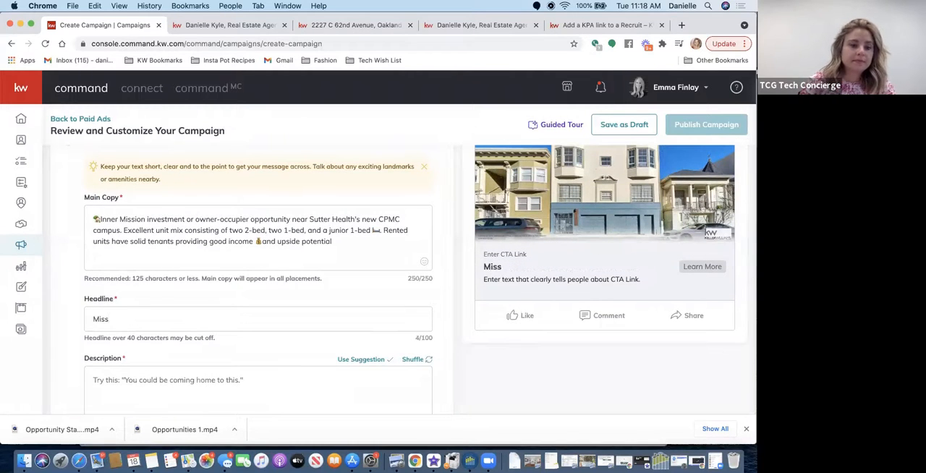
{"action": "key", "text": "BackSpace"}
{"action": "type", "text": "Mis"}
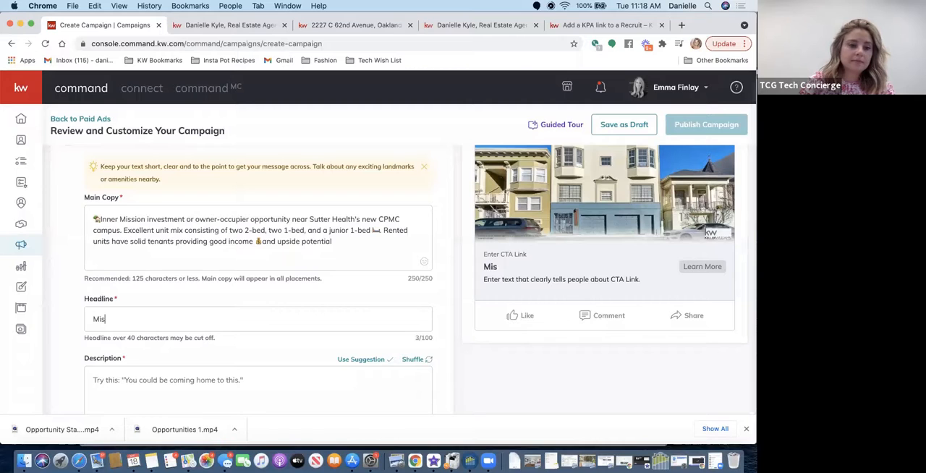
{"action": "type", "text": "sion Investme"}
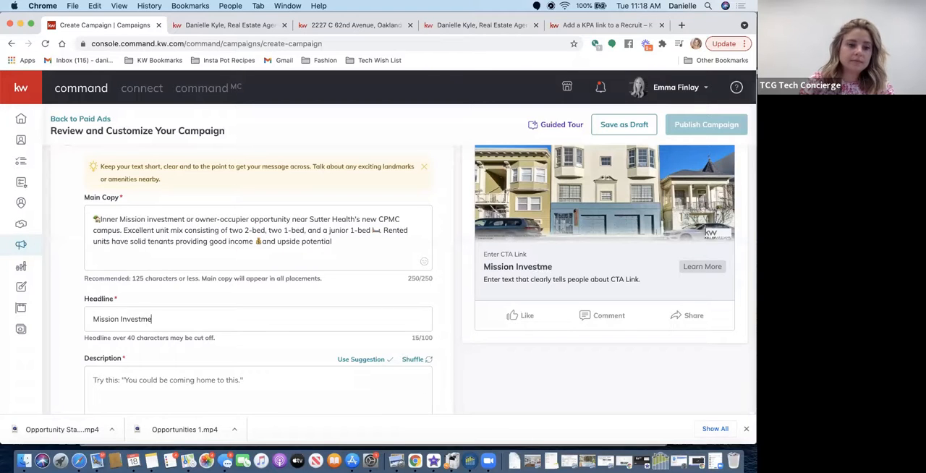
{"action": "type", "text": "nt Opportunity"}
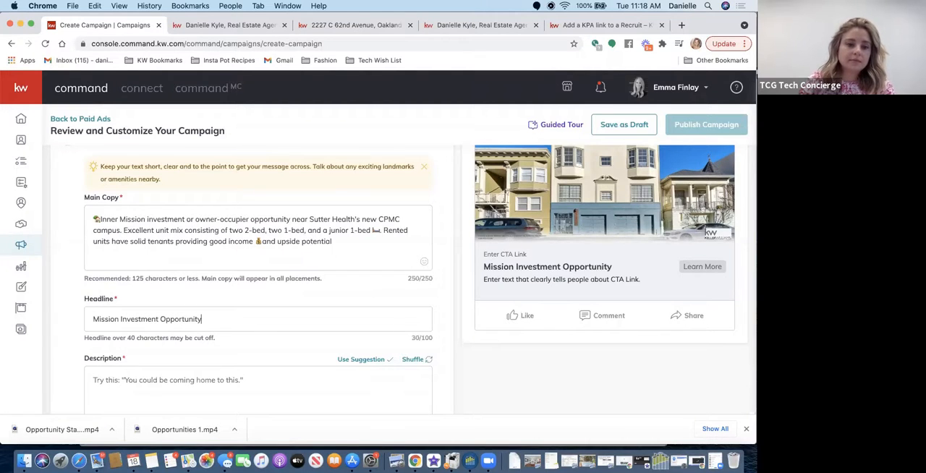
{"action": "type", "text": ": "}
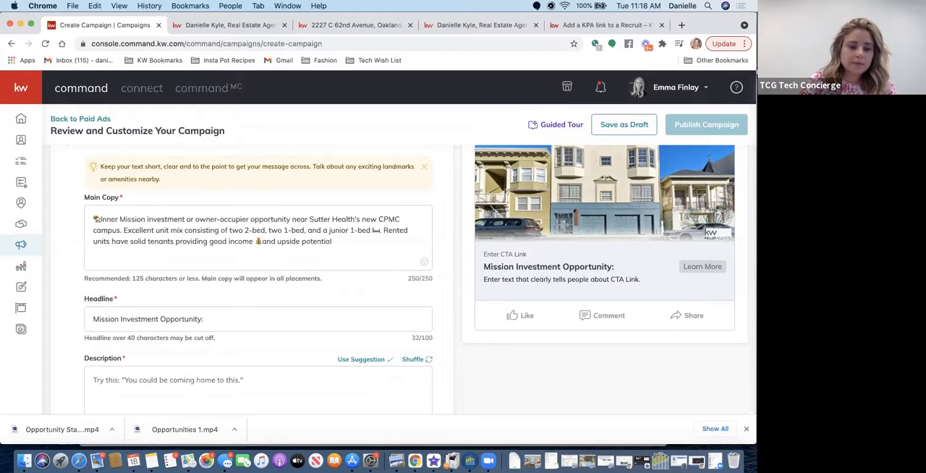
{"action": "type", "text": "5 Unit Bild"}
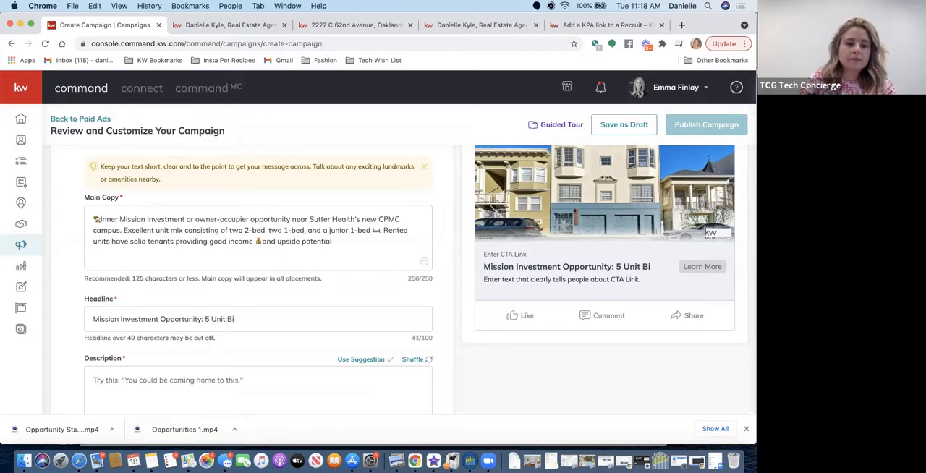
- Extend the headline with ": 5 Unit Building" after "Mission Investment Opportunity"
{"action": "key", "text": "BackSpace"}
{"action": "key", "text": "BackSpace"}
{"action": "key", "text": "BackSpace"}
{"action": "key", "text": "BackSpace"}
{"action": "type", "text": "Building"}
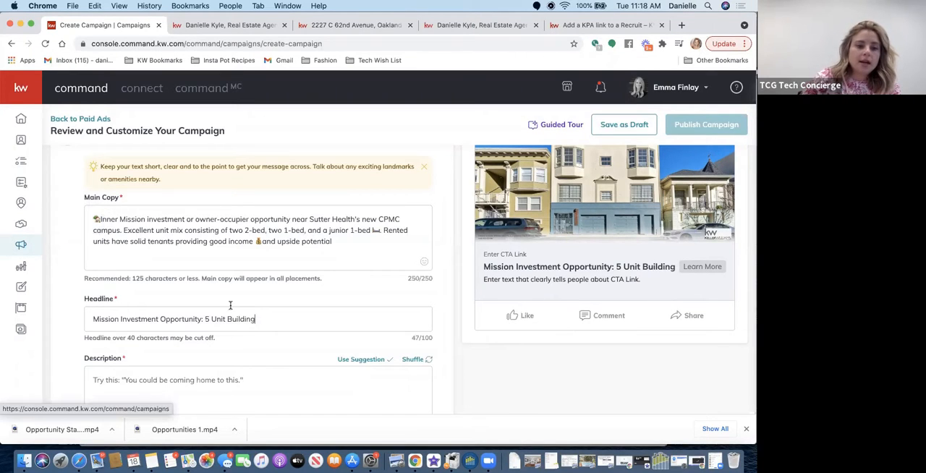
- Copy the house-with-tree emoji from the start of the main copy to the very beginning of the headline
{"action": "left_click", "coordinate": [369, 232]}
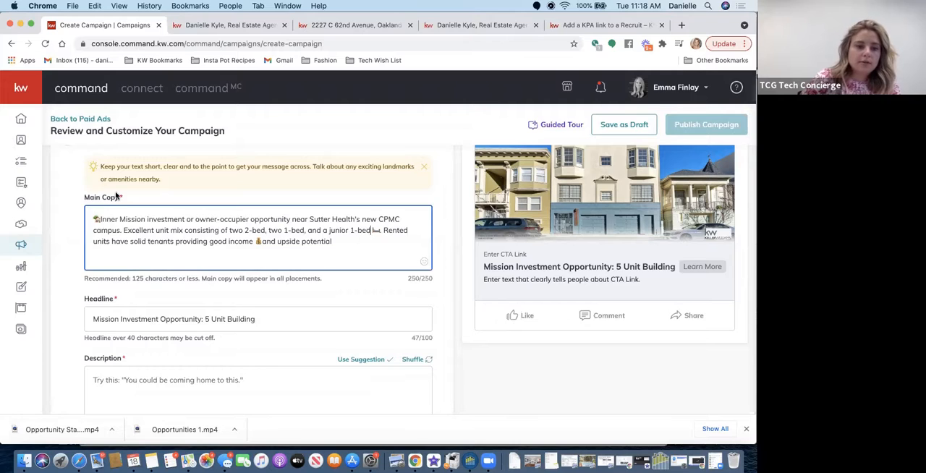
{"action": "left_click_drag", "start_coordinate": [101, 220], "coordinate": [89, 223]}
{"action": "key", "text": "super+c"}
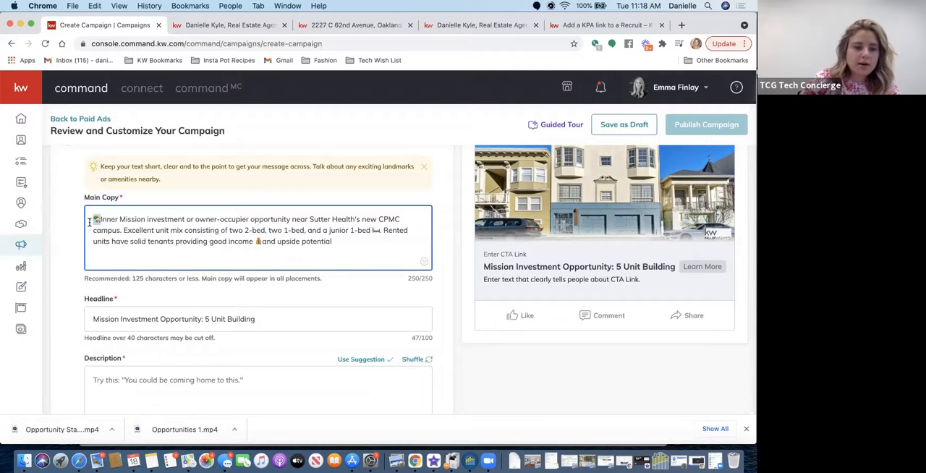
{"action": "left_click", "coordinate": [94, 319]}
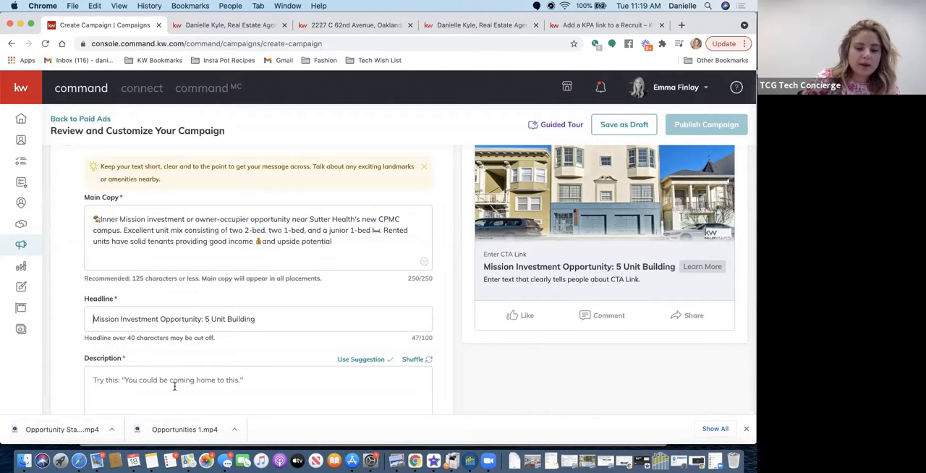
{"action": "key", "text": "super+v"}
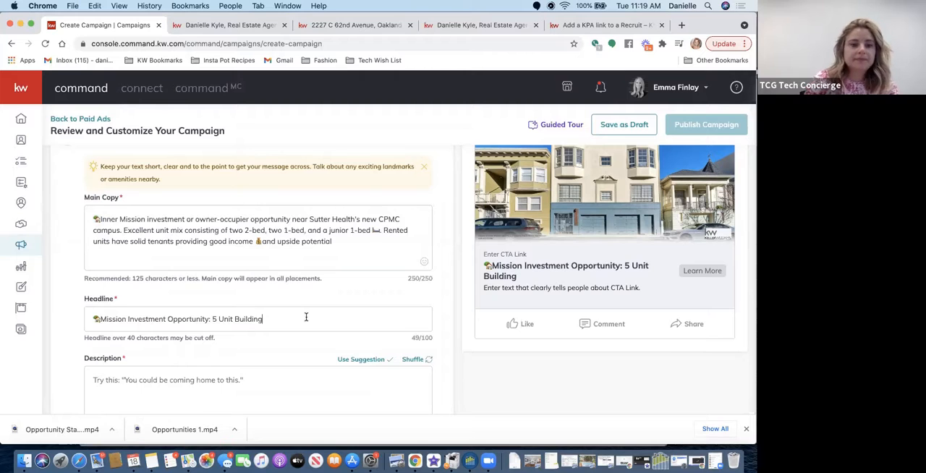
- Append "For Sale Under $2M" to the end of the headline
{"action": "type", "text": "For Sale"}
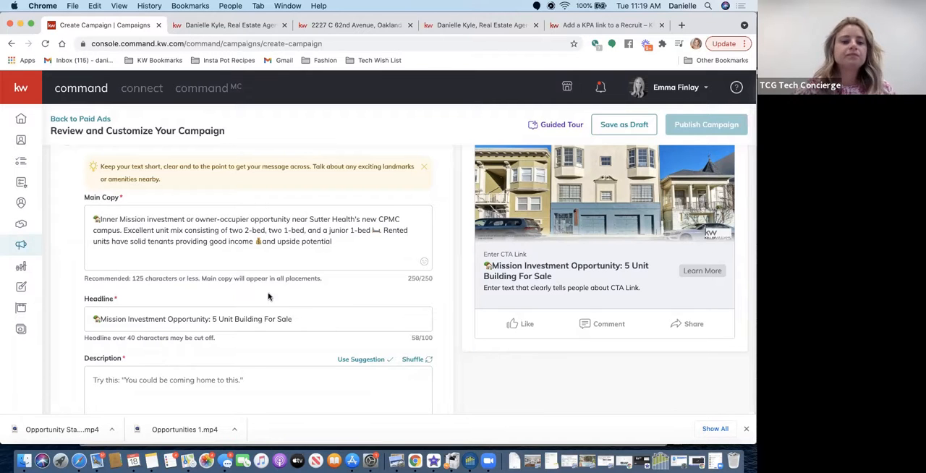
{"action": "scroll", "coordinate": [228, 158], "scroll_direction": "up", "scroll_amount": 2}
{"action": "scroll", "coordinate": [225, 156], "scroll_direction": "up", "scroll_amount": 4}
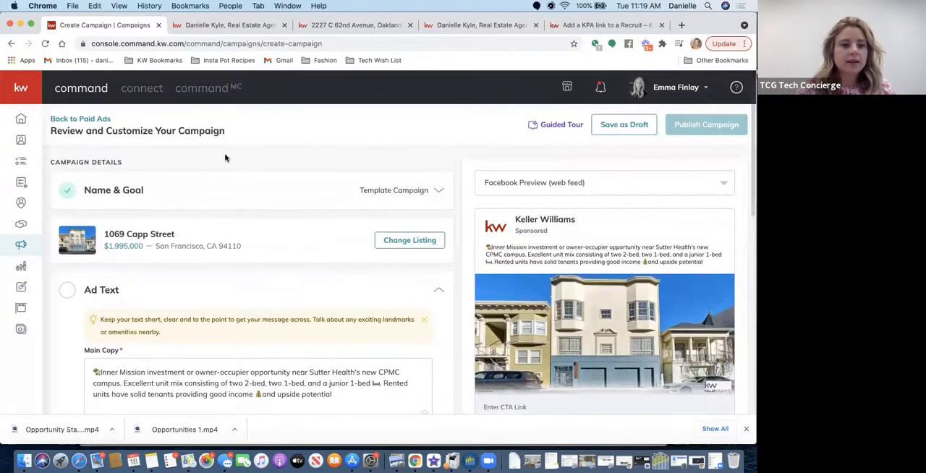
{"action": "scroll", "coordinate": [225, 157], "scroll_direction": "down", "scroll_amount": 5}
{"action": "scroll", "coordinate": [225, 159], "scroll_direction": "down", "scroll_amount": 2}
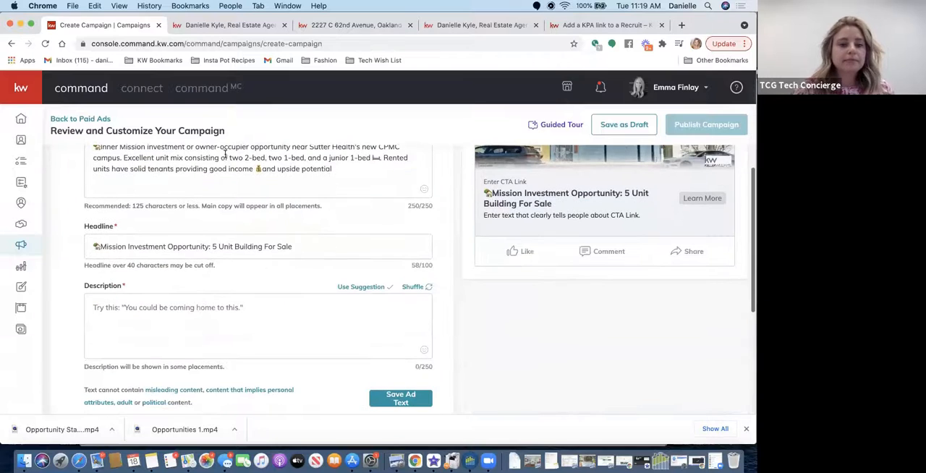
{"action": "type", "text": "Under"}
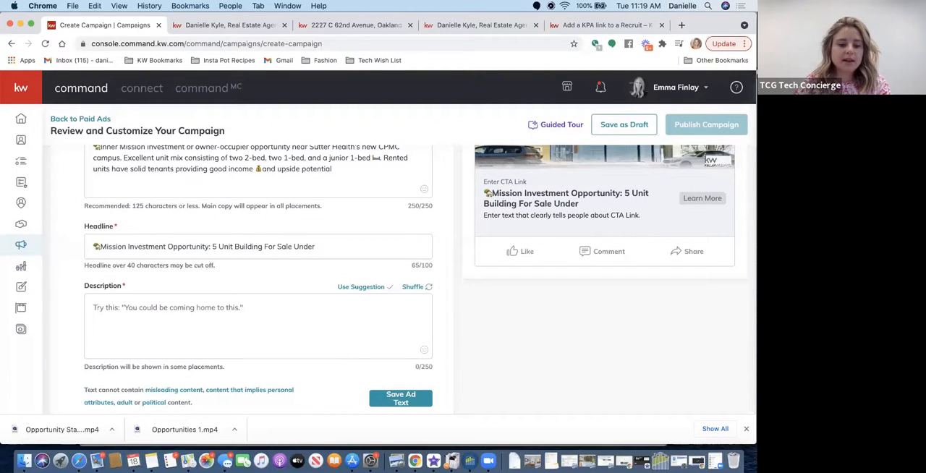
{"action": "type", "text": " $2M"}
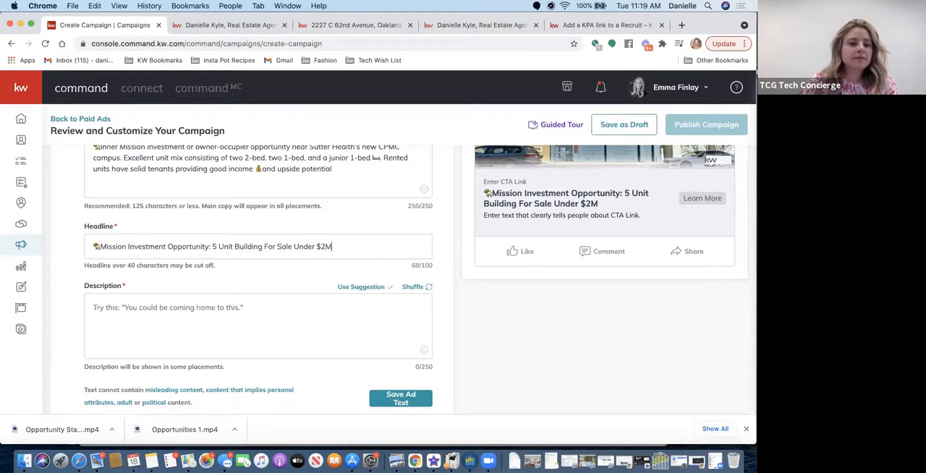
- Start the ad description with "What a steal! This is a fabulous well-priced investment opportunity for someone looking to own and live in"
{"action": "left_click", "coordinate": [217, 315]}
{"action": "type", "text": "What a steal!  This"}
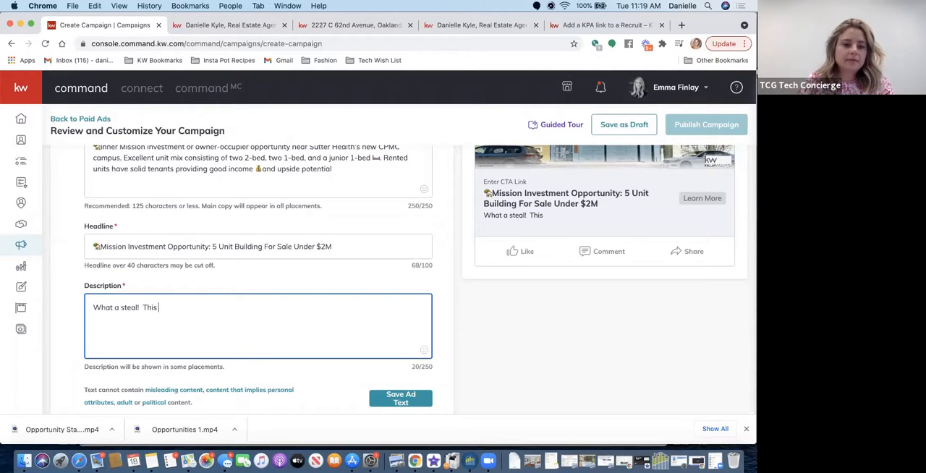
{"action": "type", "text": " is a fabulous"}
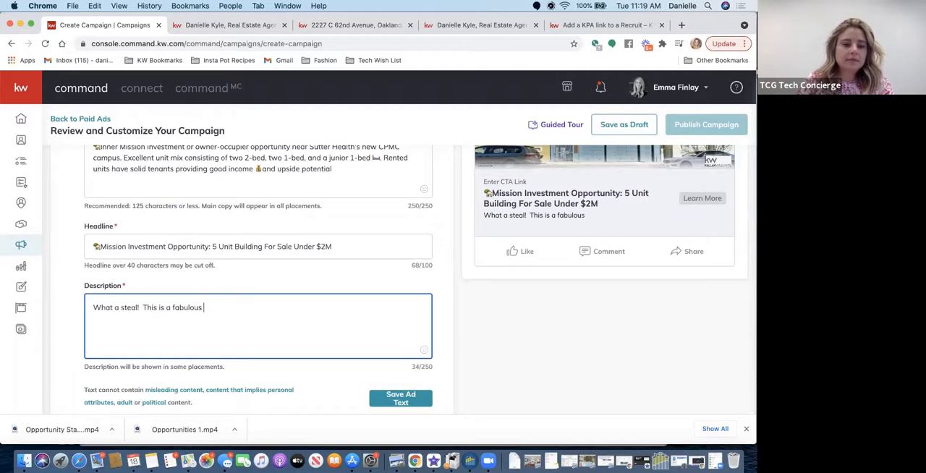
{"action": "type", "text": " well-0r"}
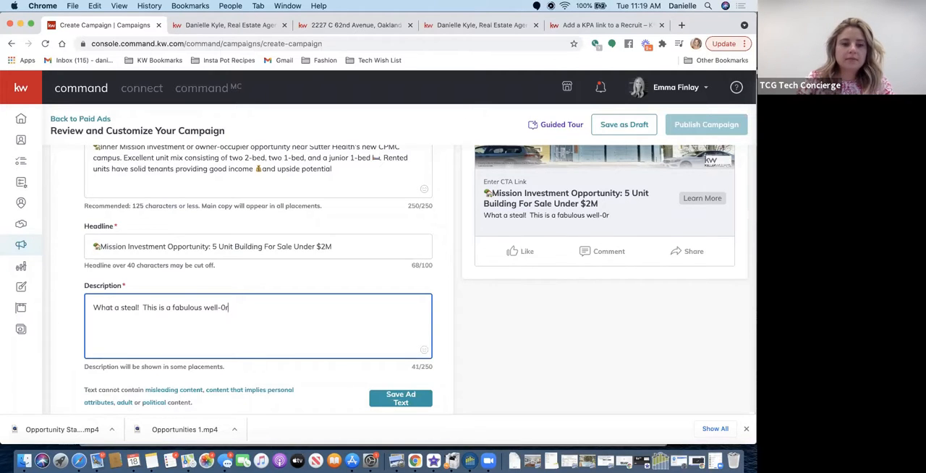
{"action": "key", "text": "BackSpace"}
{"action": "key", "text": "BackSpace"}
{"action": "type", "text": "priced investment opportunit"}
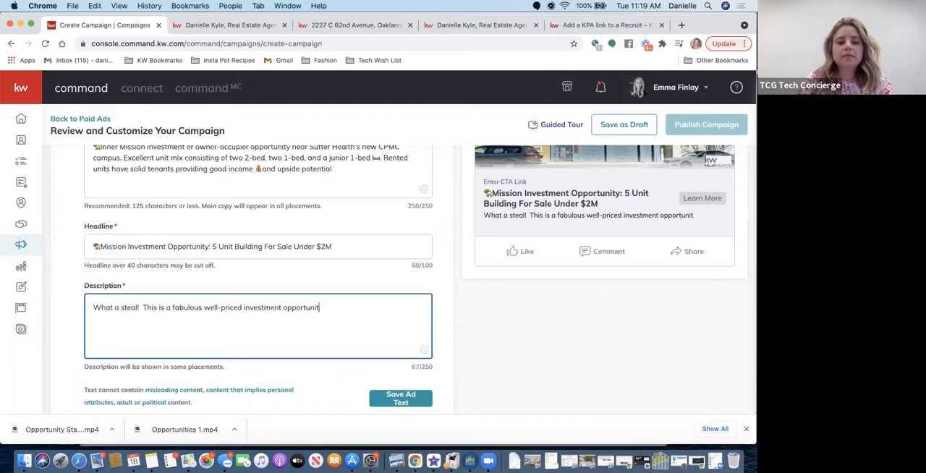
{"action": "type", "text": "y for "}
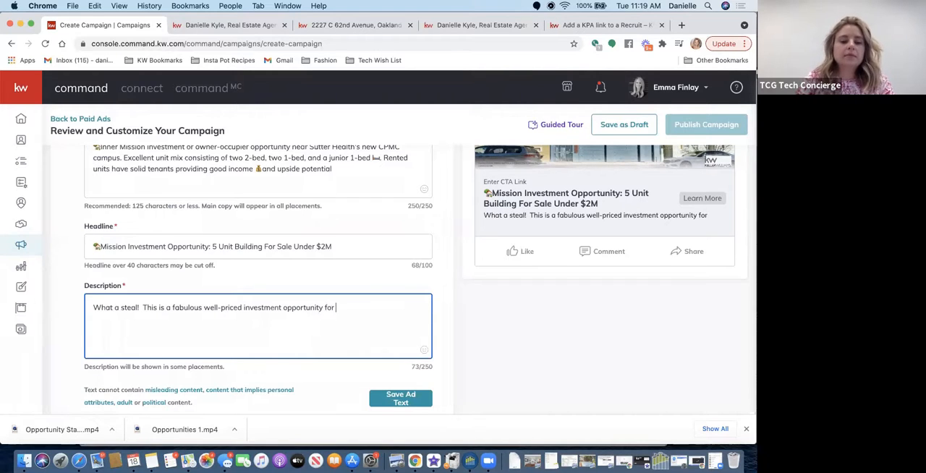
{"action": "type", "text": "someone looking to own"}
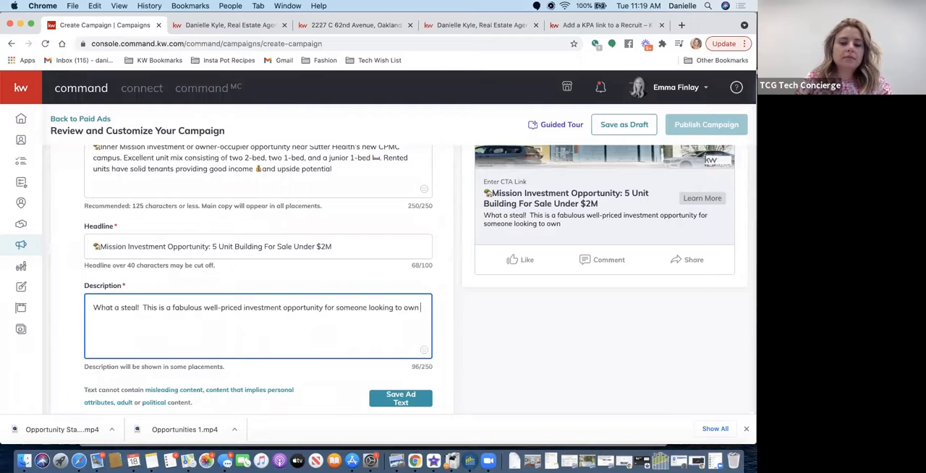
{"action": "type", "text": " and live in a"}
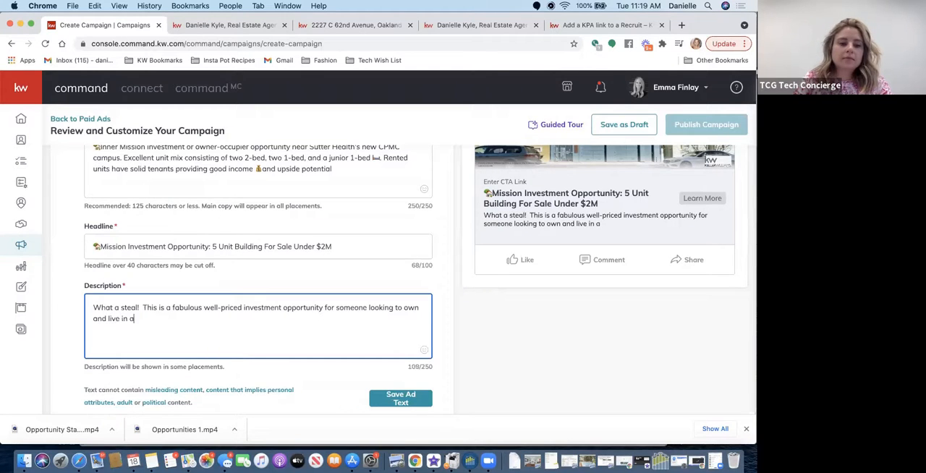
- Reword the end of the description from "own and live in" to "live in and own a building"
{"action": "key", "text": "BackSpace"}
{"action": "key", "text": "BackSpace"}
{"action": "key", "text": "BackSpace"}
{"action": "key", "text": "BackSpace"}
{"action": "key", "text": "BackSpace"}
{"action": "key", "text": "BackSpace"}
{"action": "key", "text": "BackSpace"}
{"action": "key", "text": "BackSpace"}
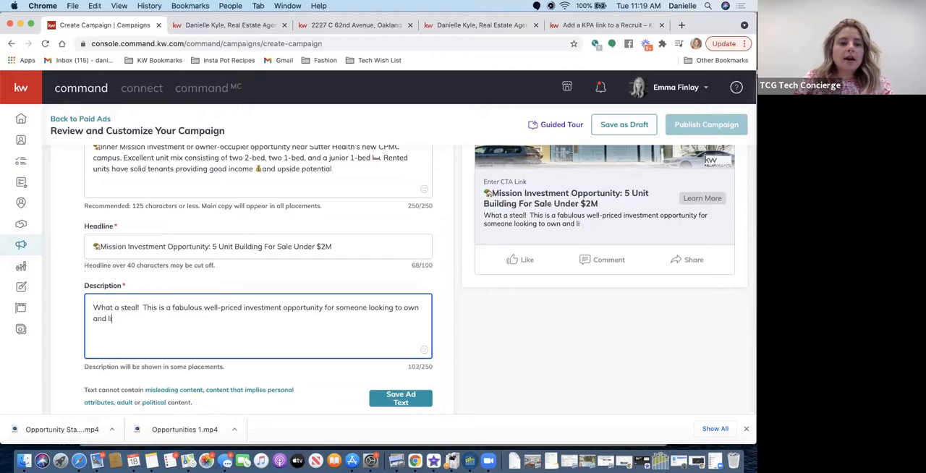
{"action": "key", "text": "BackSpace"}
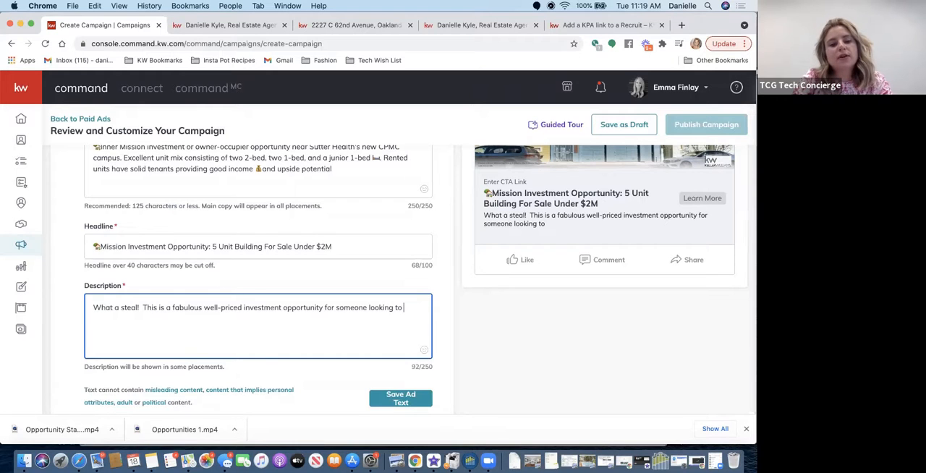
{"action": "type", "text": "e in and own a building.  Click Learn More for additi"}
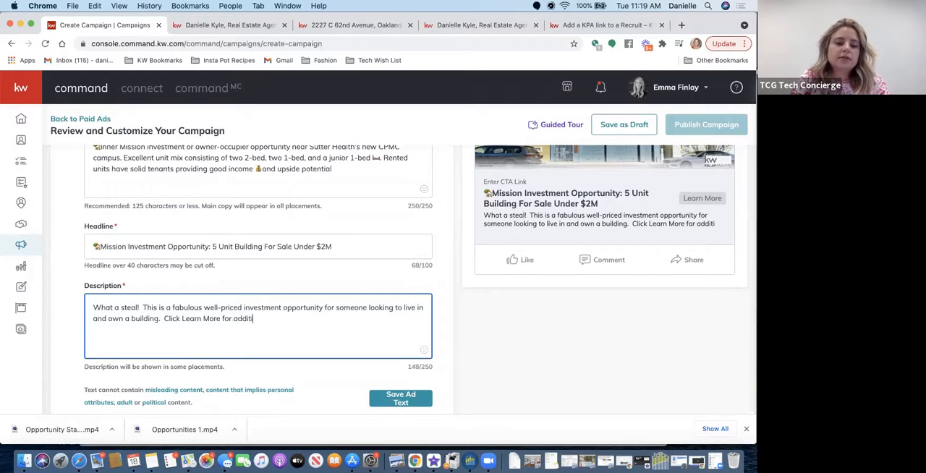
{"action": "type", "text": "onal details "}
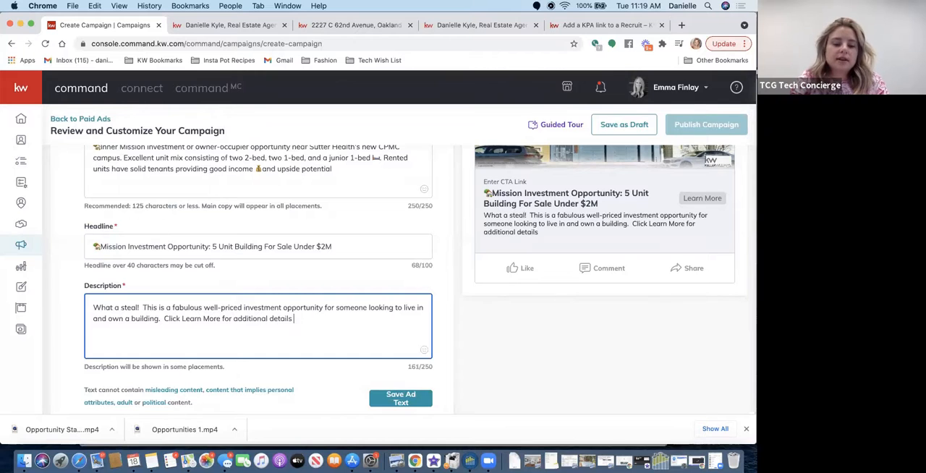
{"action": "type", "text": "& to get in touch!"}
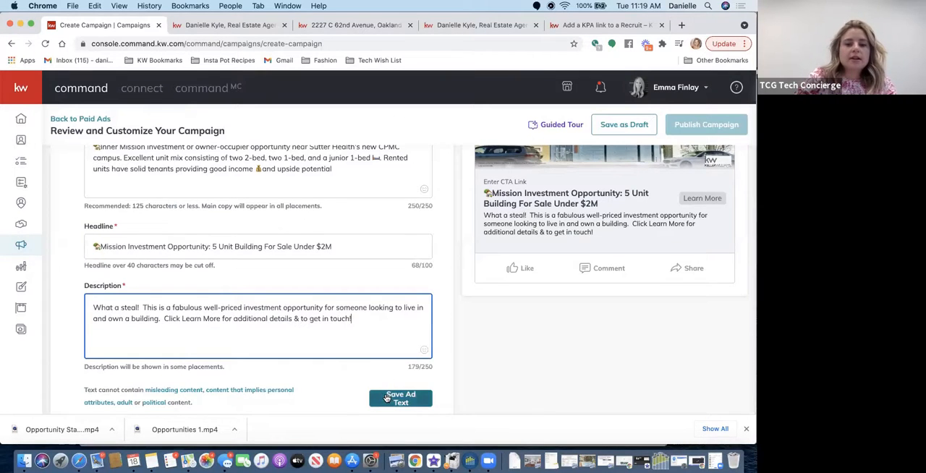
- Check the ad preview, save the ad text, and open the Ad Media settings for configuration
{"action": "scroll", "coordinate": [511, 284], "scroll_direction": "up", "scroll_amount": 5}
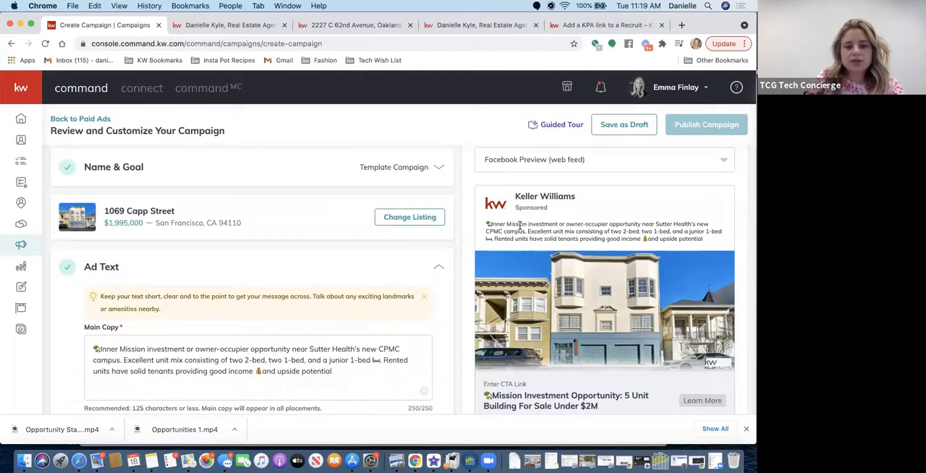
{"action": "scroll", "coordinate": [554, 288], "scroll_direction": "down", "scroll_amount": 3}
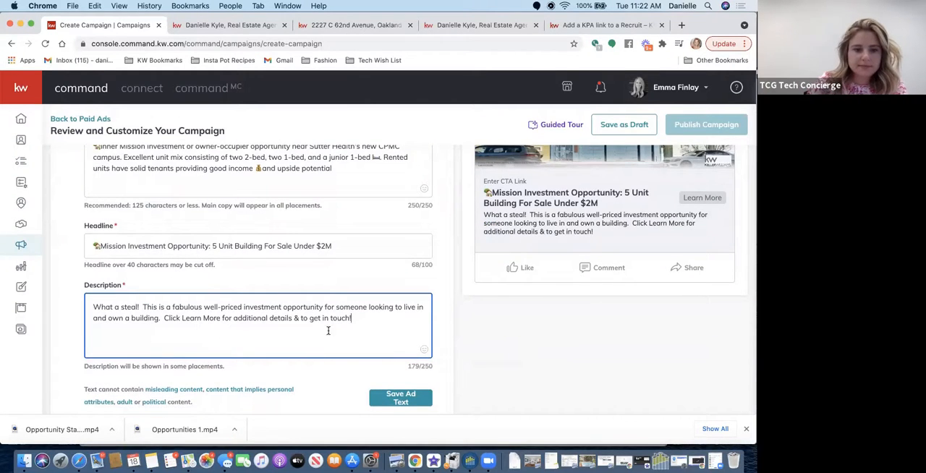
{"action": "scroll", "coordinate": [361, 320], "scroll_direction": "down", "scroll_amount": 3}
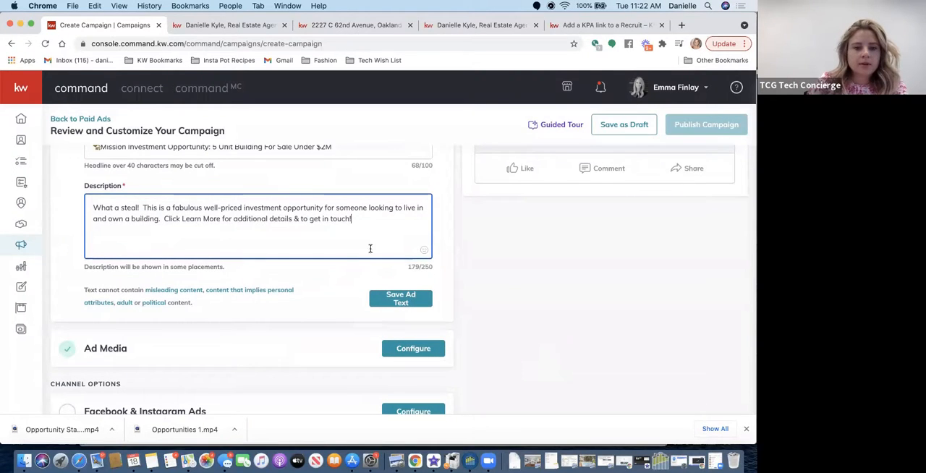
{"action": "left_click", "coordinate": [409, 303]}
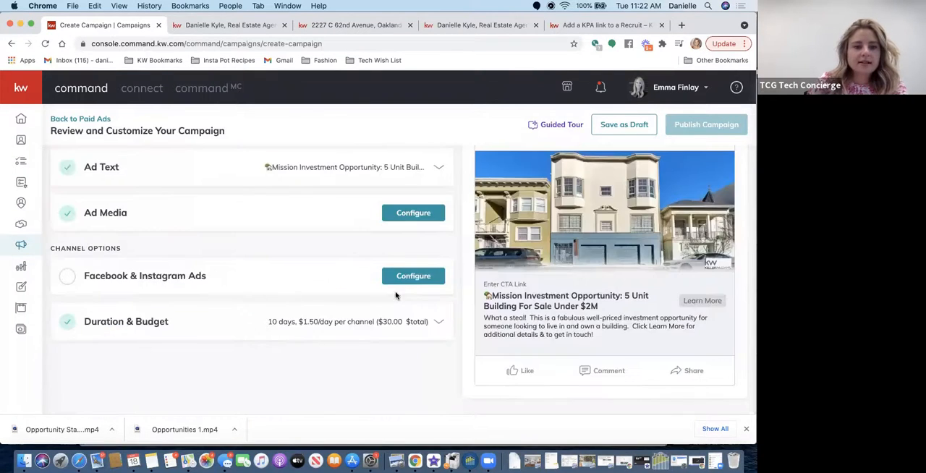
{"action": "left_click", "coordinate": [402, 213]}
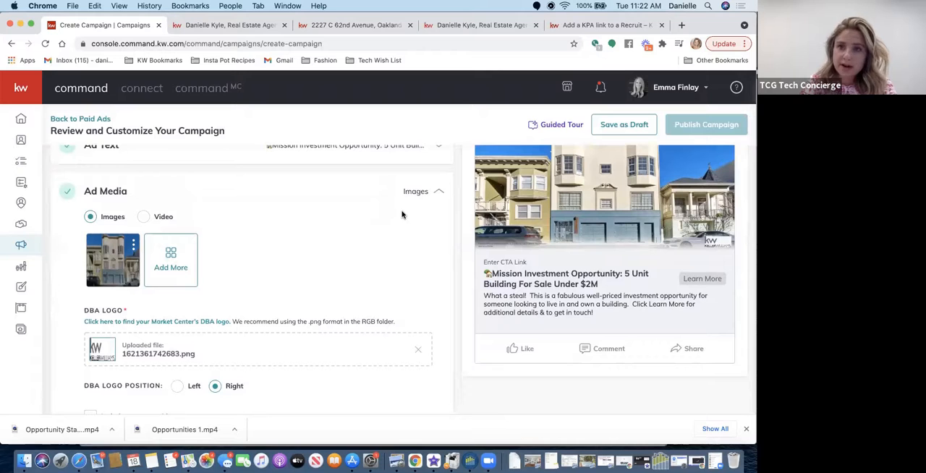
- Reselect the front exterior photo from the listing images and set its crop ratio to Square (1:1) — Best for Most Placements
{"action": "left_click", "coordinate": [133, 245]}
{"action": "left_click", "coordinate": [105, 265]}
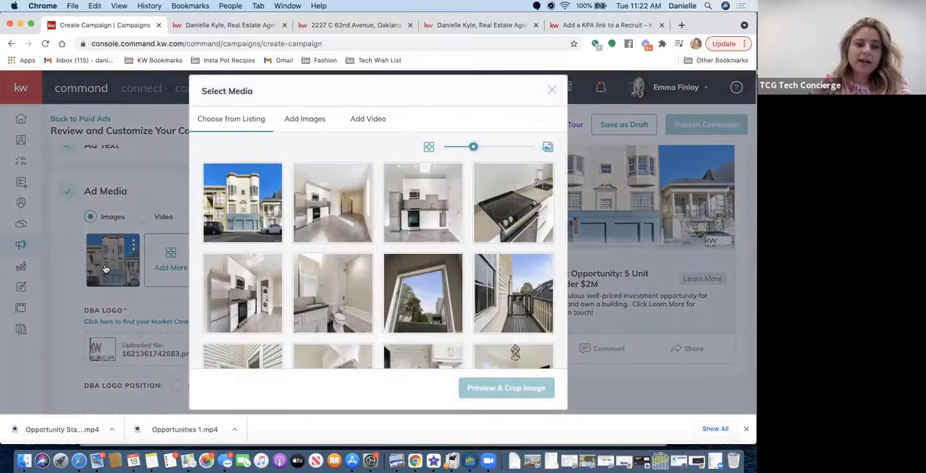
{"action": "left_click", "coordinate": [246, 221]}
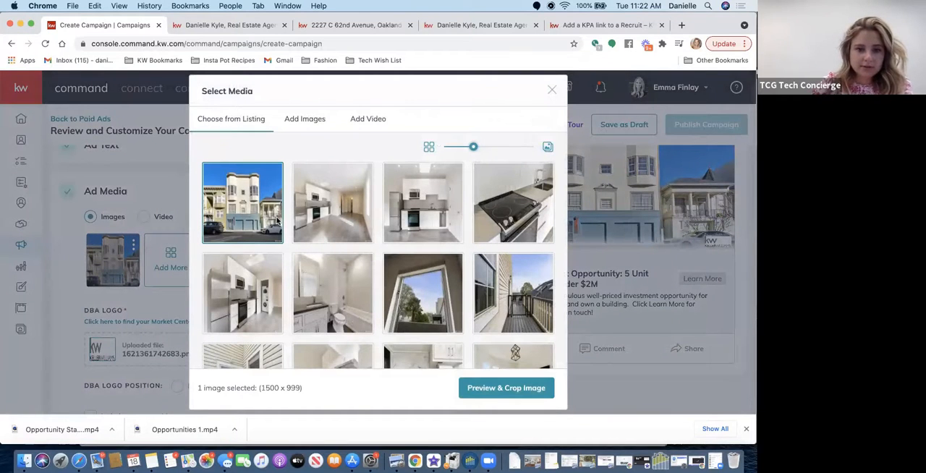
{"action": "left_click", "coordinate": [511, 394]}
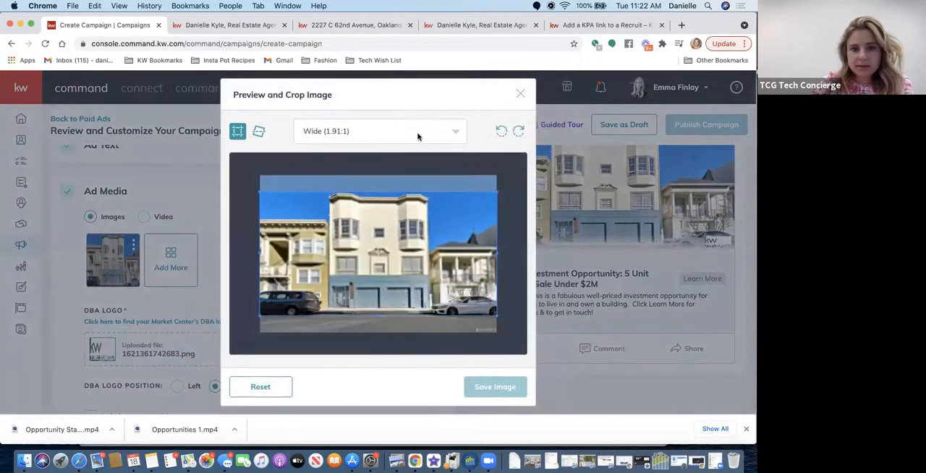
{"action": "left_click", "coordinate": [418, 136]}
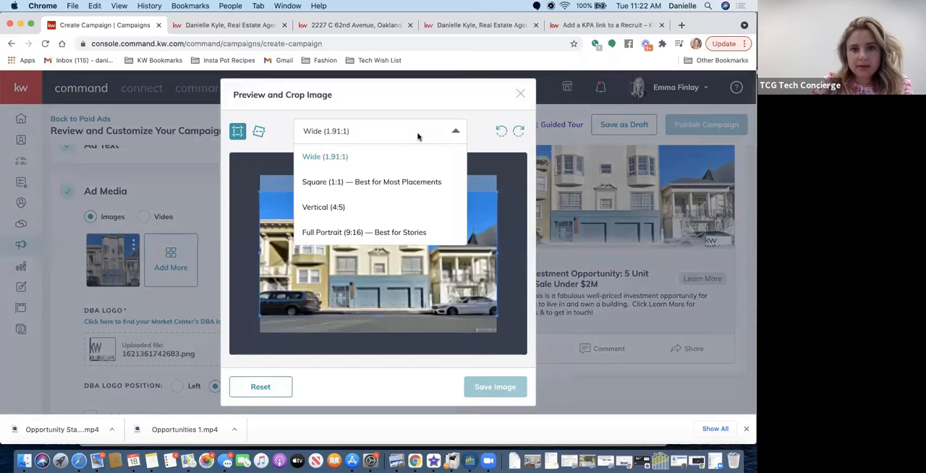
{"action": "left_click", "coordinate": [357, 185]}
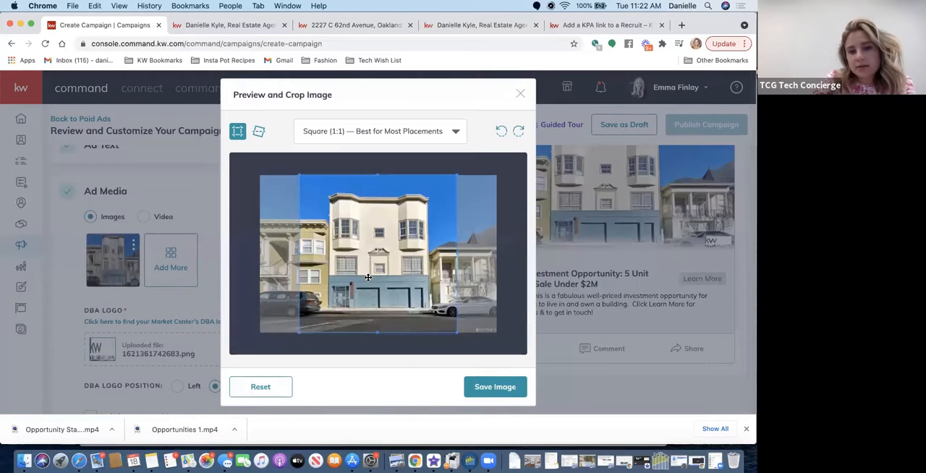
- Shrink the square crop, center it on the building's facade, and save the image
{"action": "left_click_drag", "start_coordinate": [455, 332], "coordinate": [435, 306]}
{"action": "left_click_drag", "start_coordinate": [347, 230], "coordinate": [358, 239]}
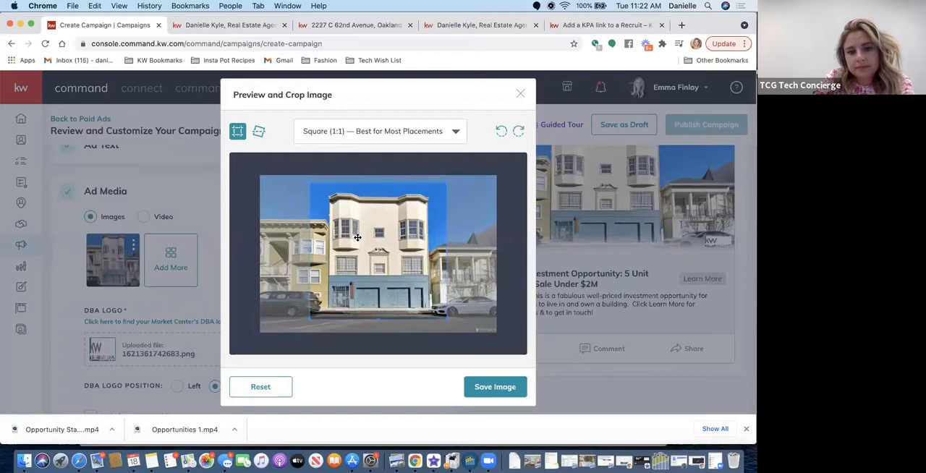
{"action": "left_click", "coordinate": [488, 389]}
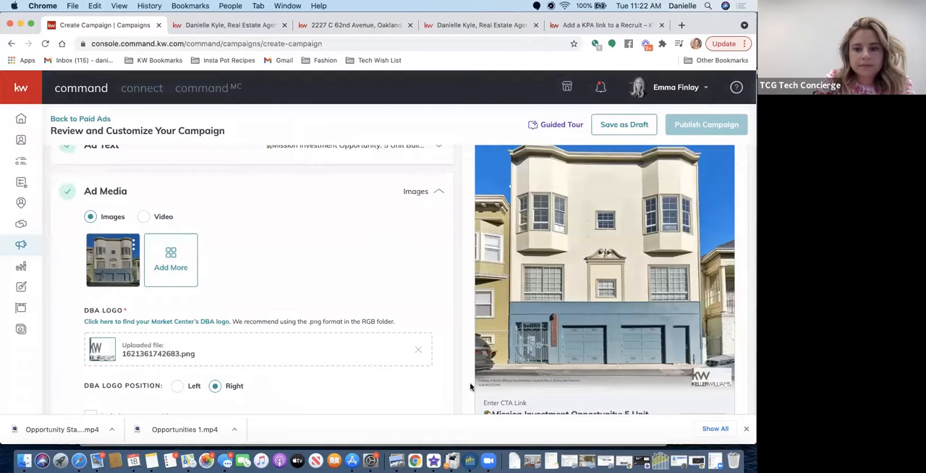
- Add the listing's kitchen photo with the washer and dryer to the ad, cropped to Square (1:1), and save it
{"action": "scroll", "coordinate": [470, 292], "scroll_direction": "down", "scroll_amount": 1}
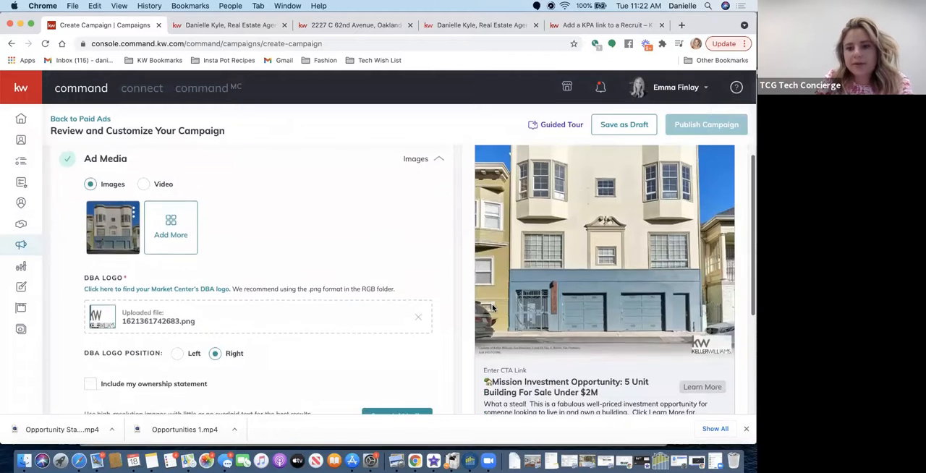
{"action": "scroll", "coordinate": [463, 298], "scroll_direction": "up", "scroll_amount": 4}
{"action": "scroll", "coordinate": [304, 291], "scroll_direction": "down", "scroll_amount": 3}
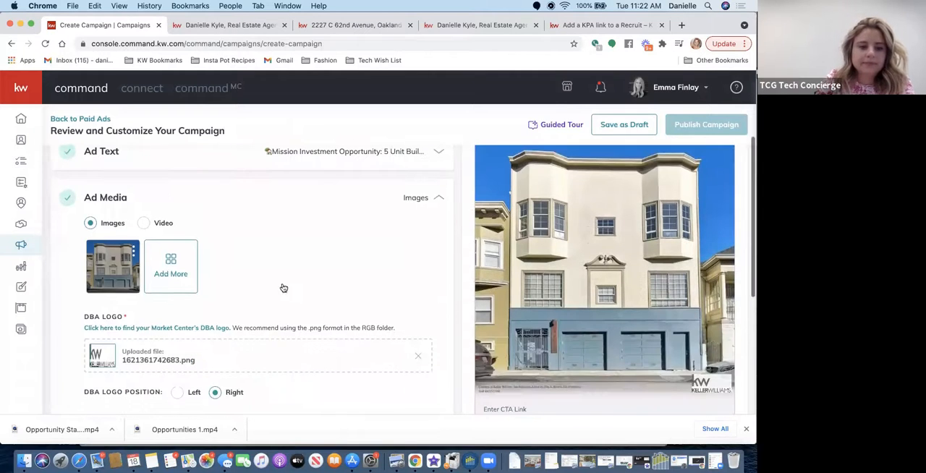
{"action": "left_click", "coordinate": [167, 264]}
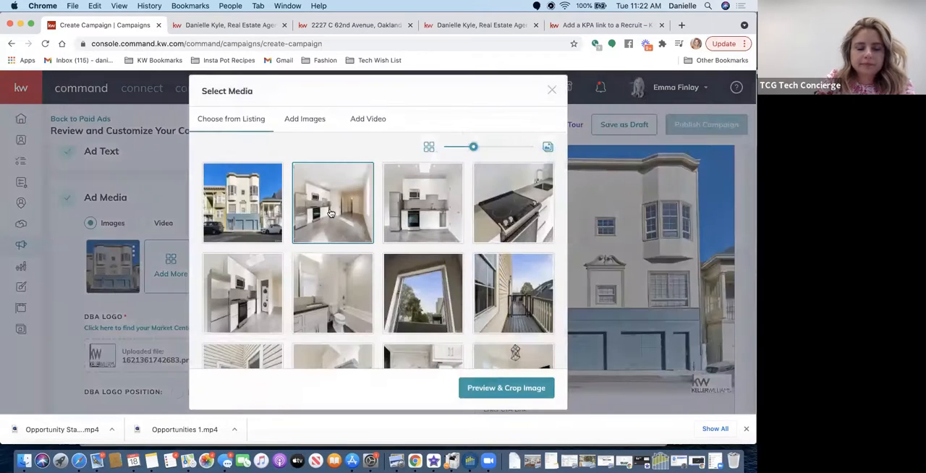
{"action": "left_click", "coordinate": [261, 281]}
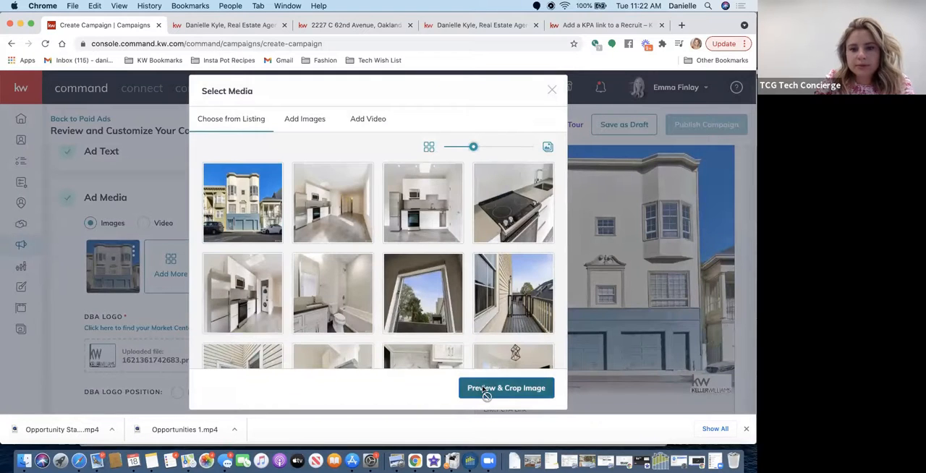
{"action": "left_click", "coordinate": [483, 389]}
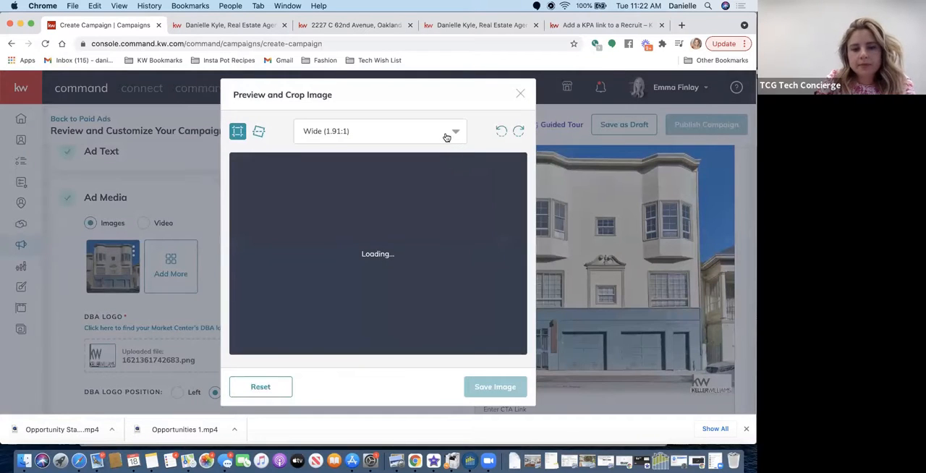
{"action": "left_click", "coordinate": [447, 138]}
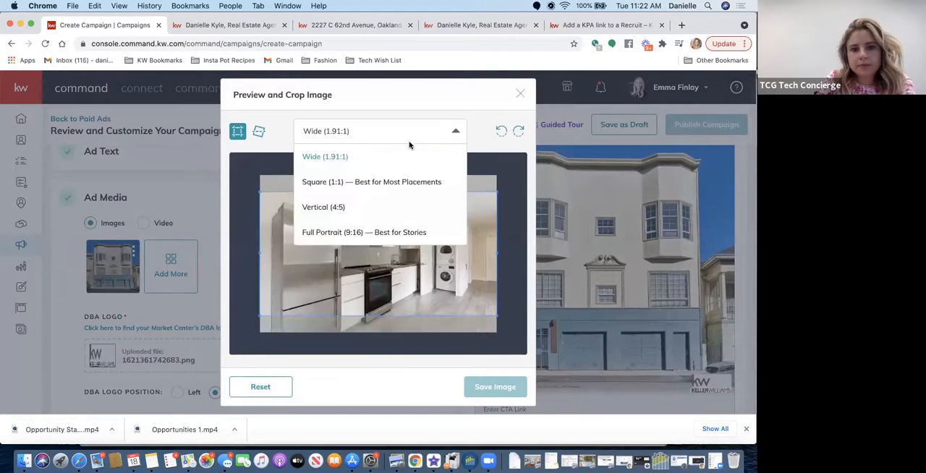
{"action": "left_click", "coordinate": [327, 182]}
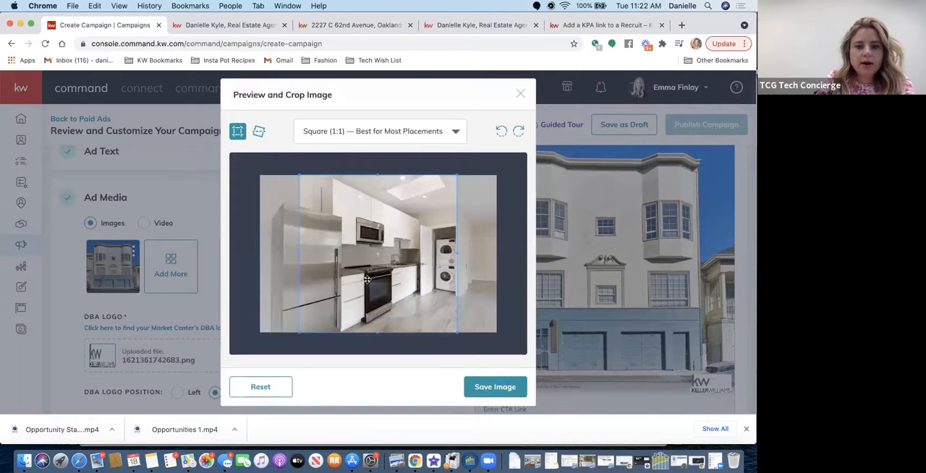
{"action": "left_click", "coordinate": [508, 385]}
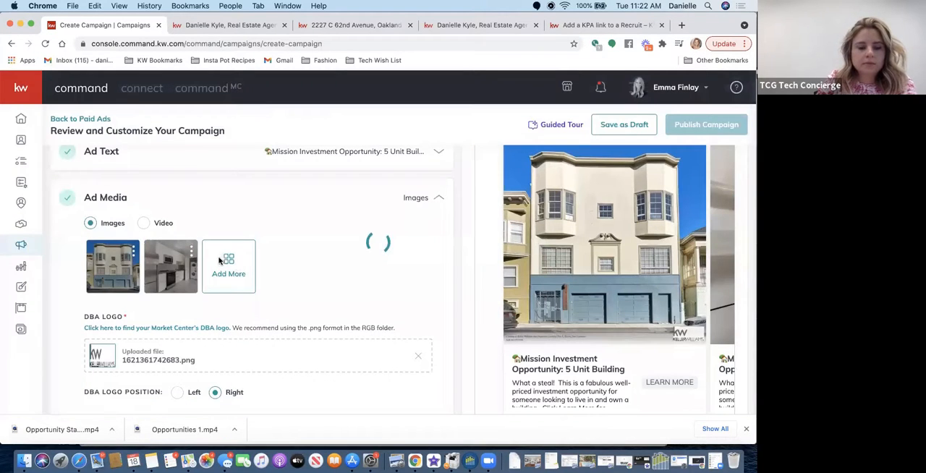
- Browse the listing photos for a third ad image and select the empty room with the bay windows
{"action": "left_click", "coordinate": [226, 266]}
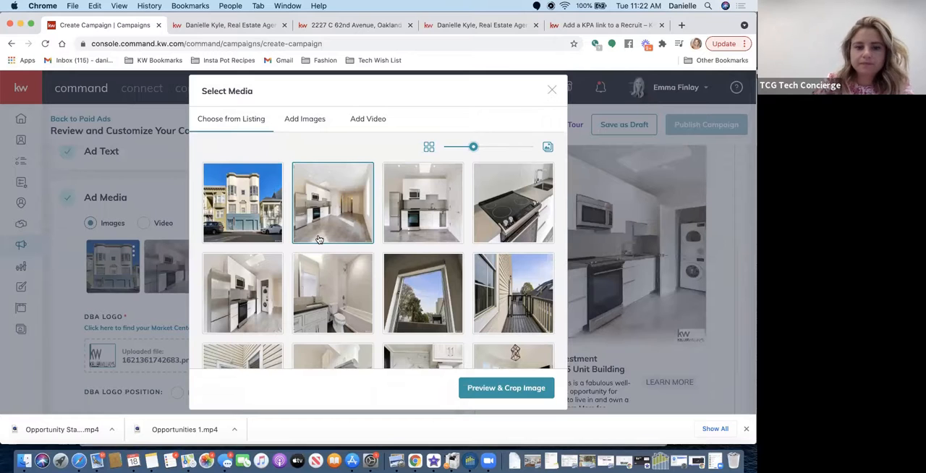
{"action": "scroll", "coordinate": [372, 259], "scroll_direction": "down", "scroll_amount": 2}
{"action": "scroll", "coordinate": [372, 258], "scroll_direction": "down", "scroll_amount": 5}
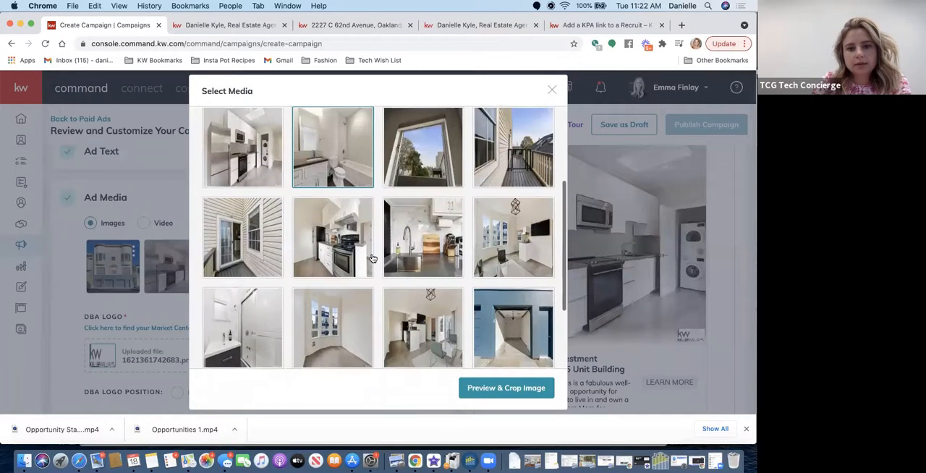
{"action": "scroll", "coordinate": [536, 161], "scroll_direction": "down", "scroll_amount": 4}
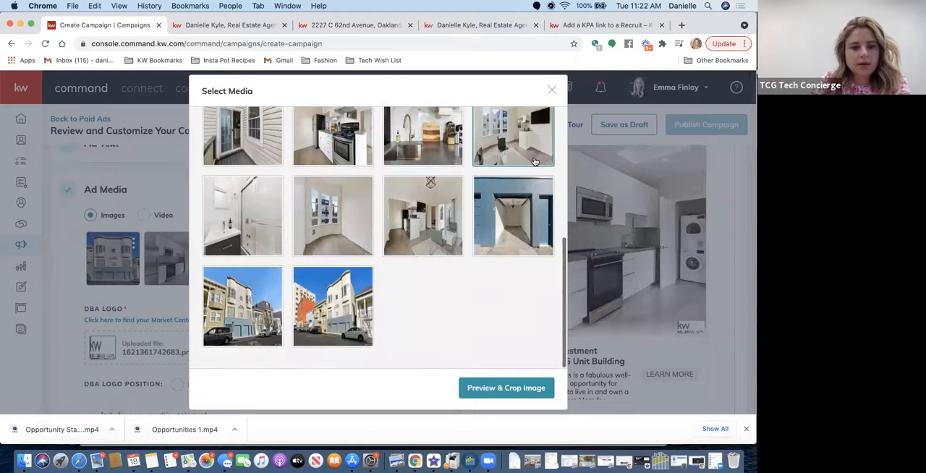
{"action": "scroll", "coordinate": [535, 161], "scroll_direction": "up", "scroll_amount": 5}
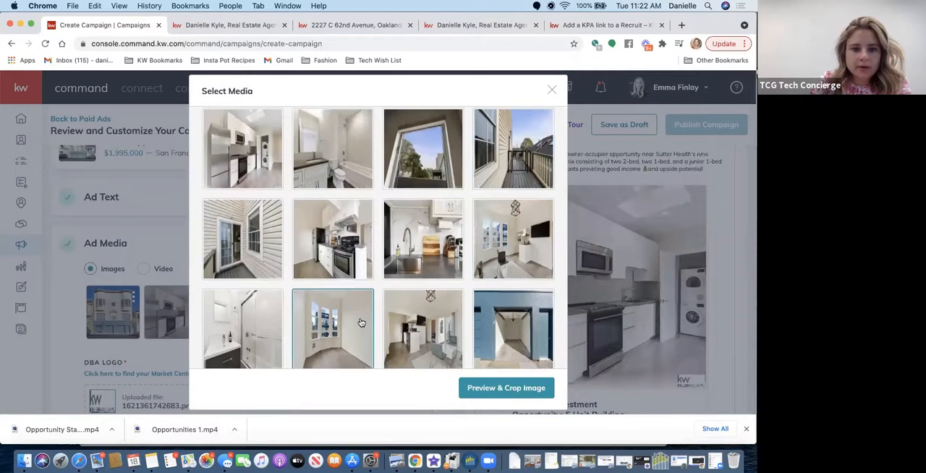
{"action": "scroll", "coordinate": [361, 322], "scroll_direction": "down", "scroll_amount": 1}
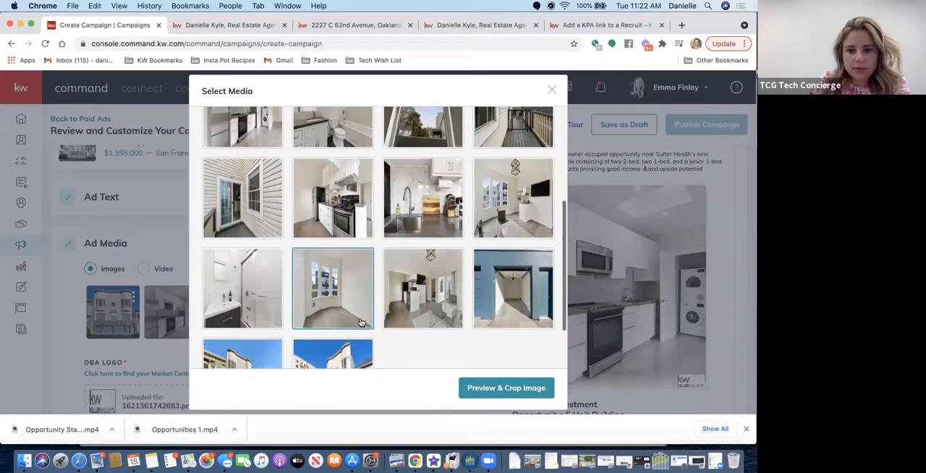
{"action": "scroll", "coordinate": [337, 292], "scroll_direction": "up", "scroll_amount": 3}
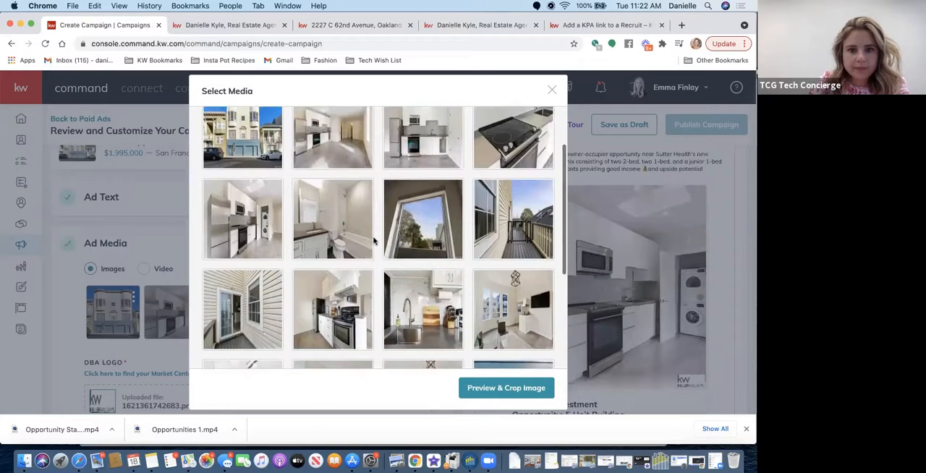
{"action": "scroll", "coordinate": [374, 241], "scroll_direction": "down", "scroll_amount": 3}
{"action": "left_click", "coordinate": [362, 249]}
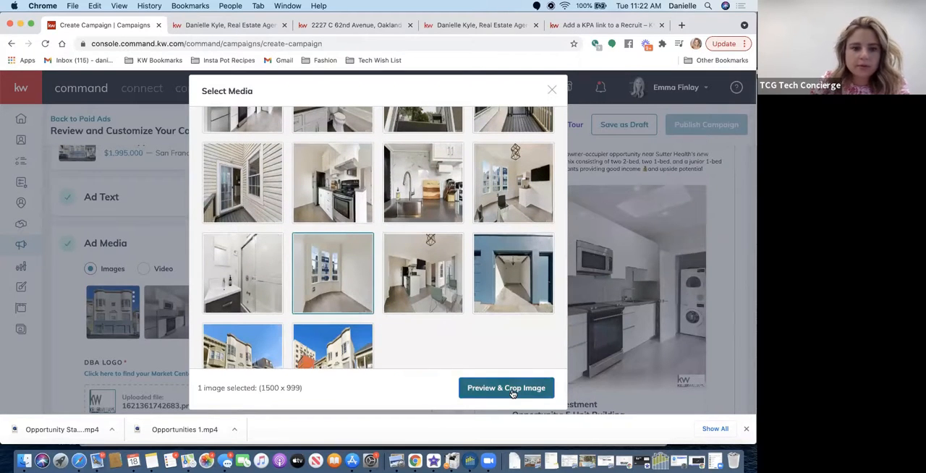
- Crop the bay window photo to Square (1:1), shift the crop toward the windows, and save the image
{"action": "left_click", "coordinate": [511, 391]}
{"action": "left_click", "coordinate": [362, 131]}
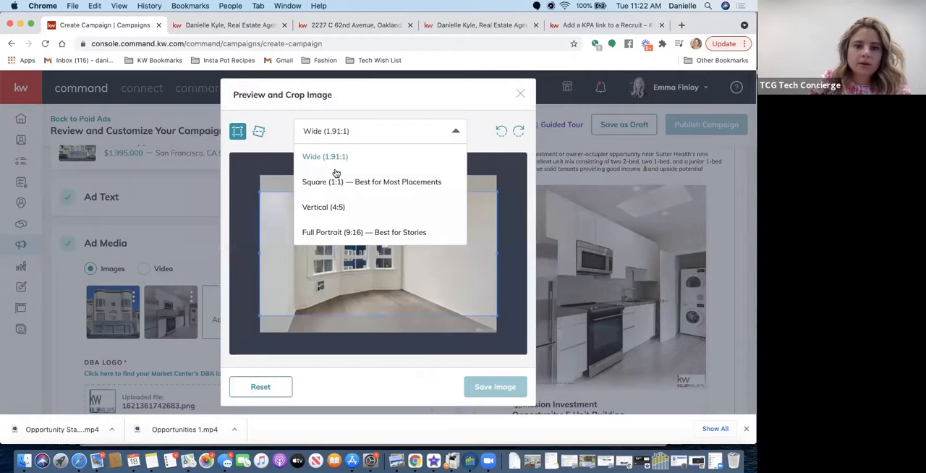
{"action": "left_click", "coordinate": [332, 181]}
{"action": "left_click_drag", "start_coordinate": [374, 245], "coordinate": [355, 246]}
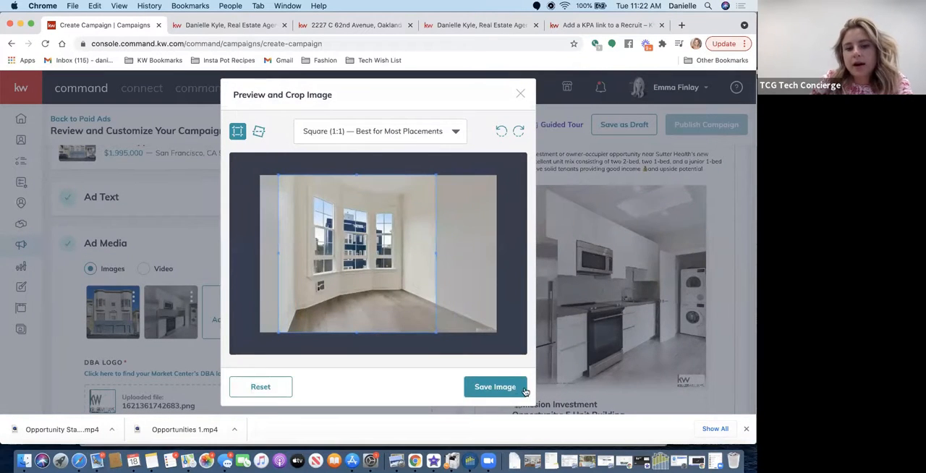
{"action": "left_click", "coordinate": [496, 387]}
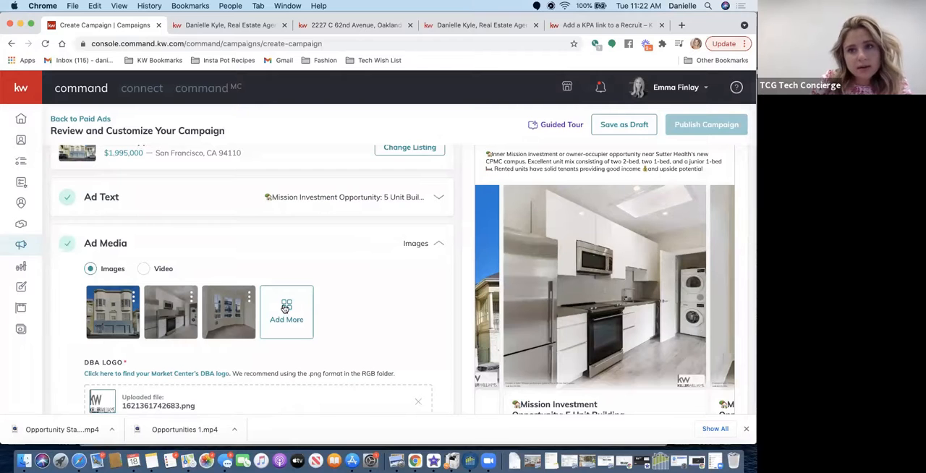
- Choose the listing photo of the deck with the sliding glass door as a fourth ad image
{"action": "left_click", "coordinate": [286, 307]}
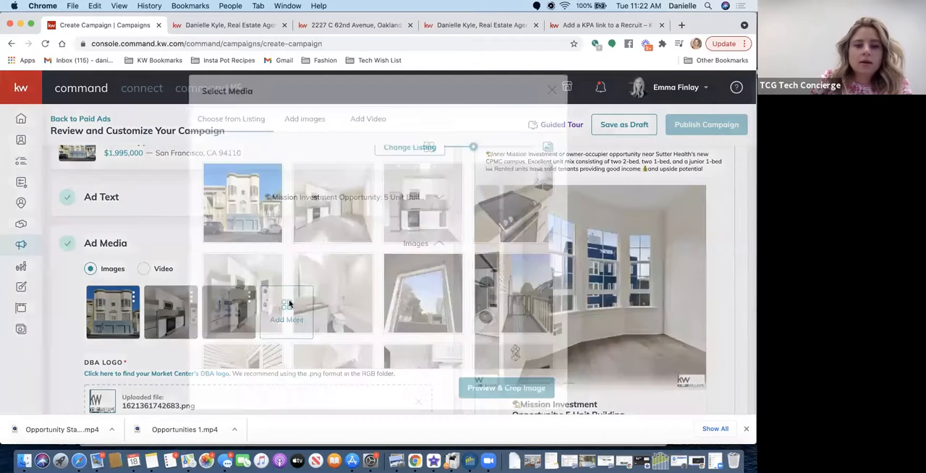
{"action": "scroll", "coordinate": [420, 309], "scroll_direction": "down", "scroll_amount": 3}
{"action": "left_click", "coordinate": [420, 310]}
{"action": "scroll", "coordinate": [420, 310], "scroll_direction": "down", "scroll_amount": 2}
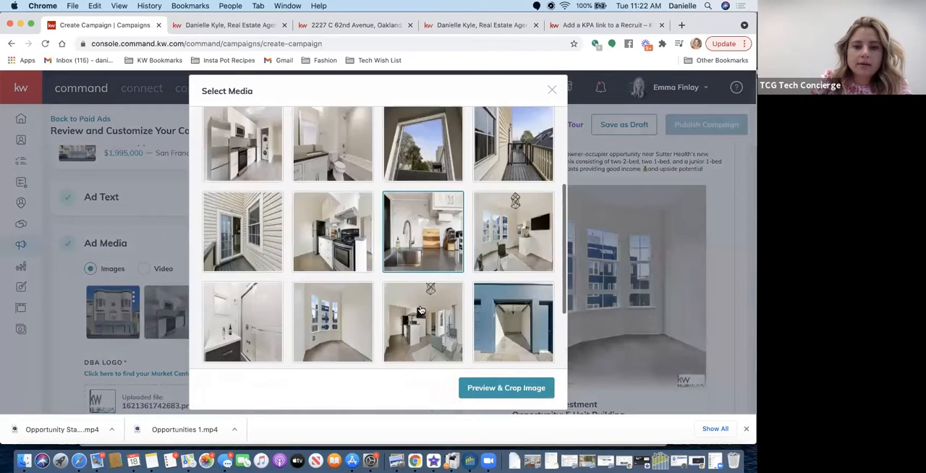
{"action": "scroll", "coordinate": [420, 310], "scroll_direction": "down", "scroll_amount": 1}
{"action": "left_click", "coordinate": [241, 202]}
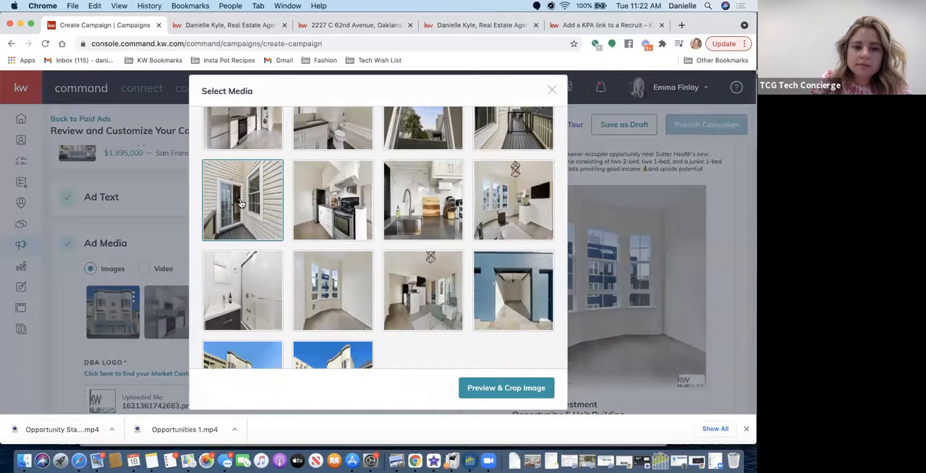
- Crop the deck photo to Square (1:1), shift the crop toward the sliding door, and save the image
{"action": "left_click", "coordinate": [478, 394]}
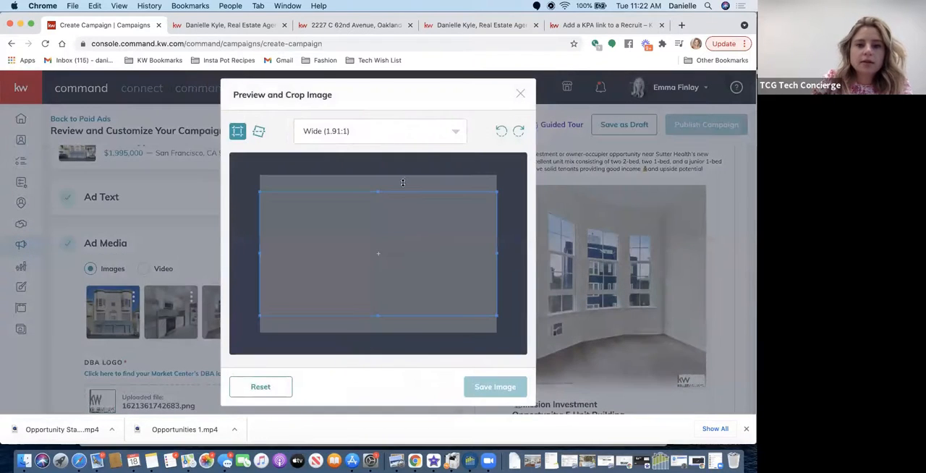
{"action": "left_click", "coordinate": [394, 136]}
{"action": "left_click", "coordinate": [350, 182]}
{"action": "left_click_drag", "start_coordinate": [387, 250], "coordinate": [365, 253]}
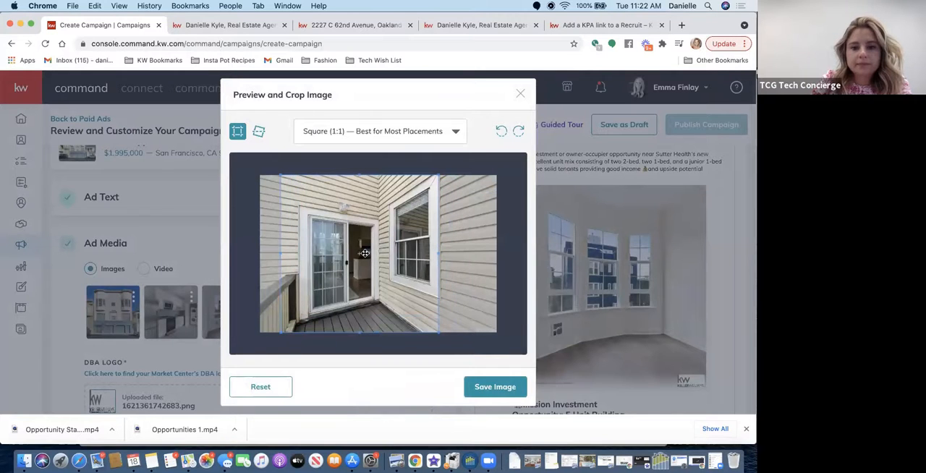
{"action": "left_click", "coordinate": [512, 392]}
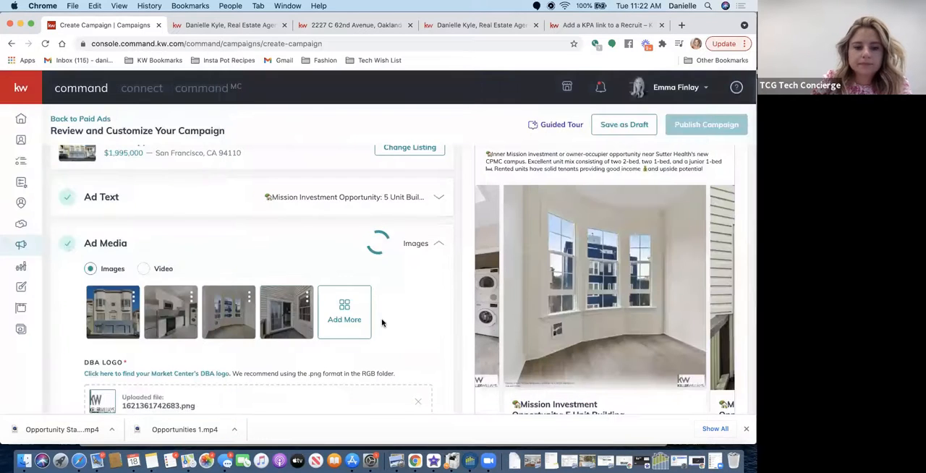
- Remove the uploaded DBA logo and open the file browser to choose a replacement logo
{"action": "scroll", "coordinate": [383, 323], "scroll_direction": "down", "scroll_amount": 1}
{"action": "scroll", "coordinate": [382, 324], "scroll_direction": "down", "scroll_amount": 3}
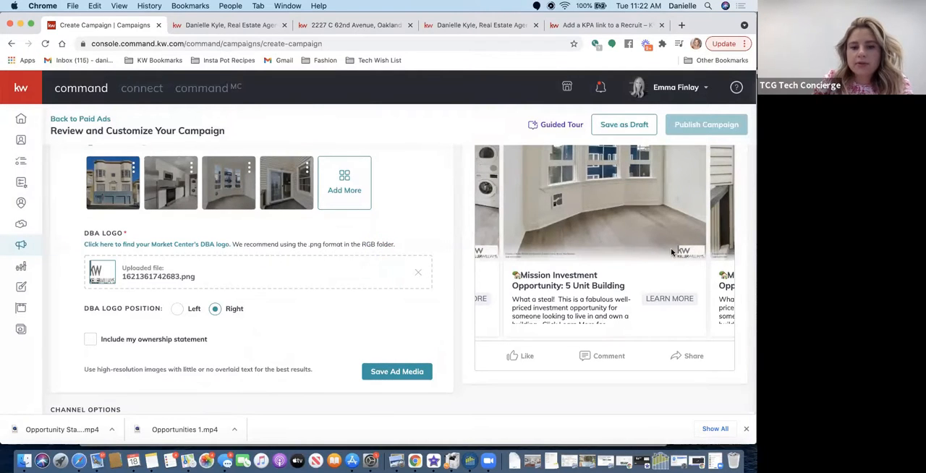
{"action": "left_click", "coordinate": [418, 272]}
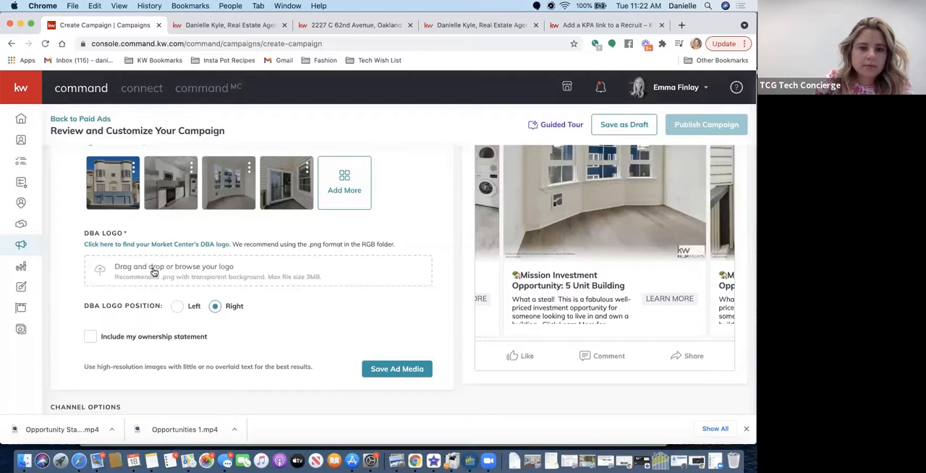
{"action": "left_click", "coordinate": [153, 272]}
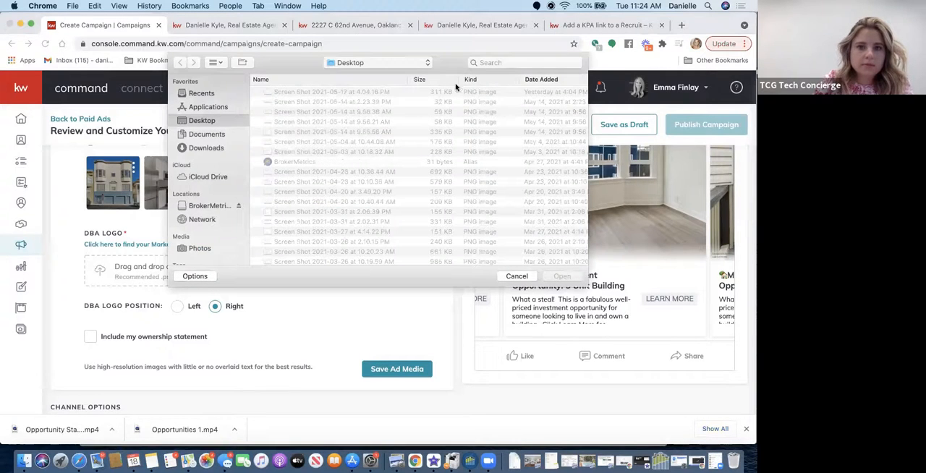
- Search the computer's files for the replacement logo using the term "sf"
{"action": "left_click", "coordinate": [488, 63]}
{"action": "type", "text": "dba"}
{"action": "key", "text": "BackSpace"}
{"action": "key", "text": "BackSpace"}
{"action": "key", "text": "BackSpace"}
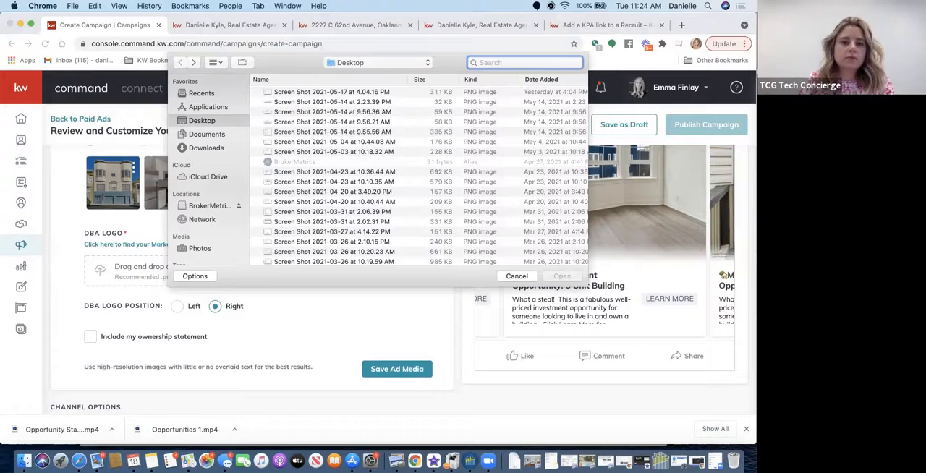
{"action": "type", "text": "sf"}
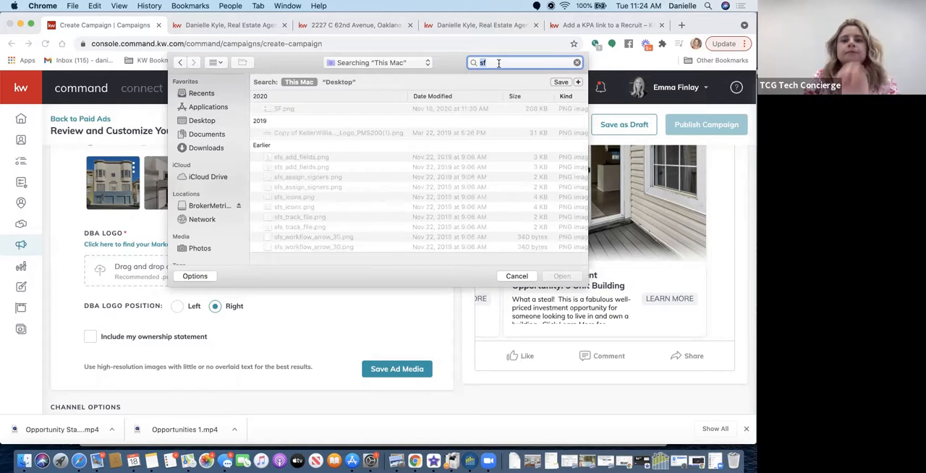
- Search the files for "command" and look through the matching images for a suitable DBA logo
{"action": "type", "text": "command"}
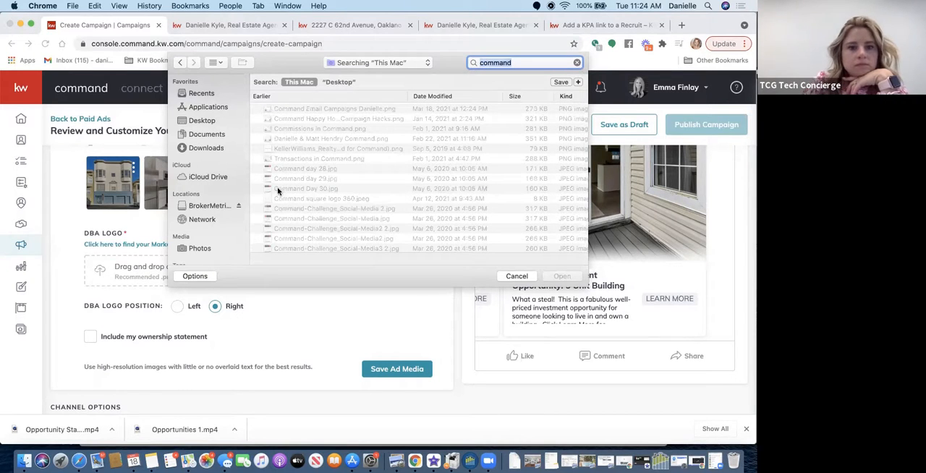
{"action": "left_click", "coordinate": [337, 149]}
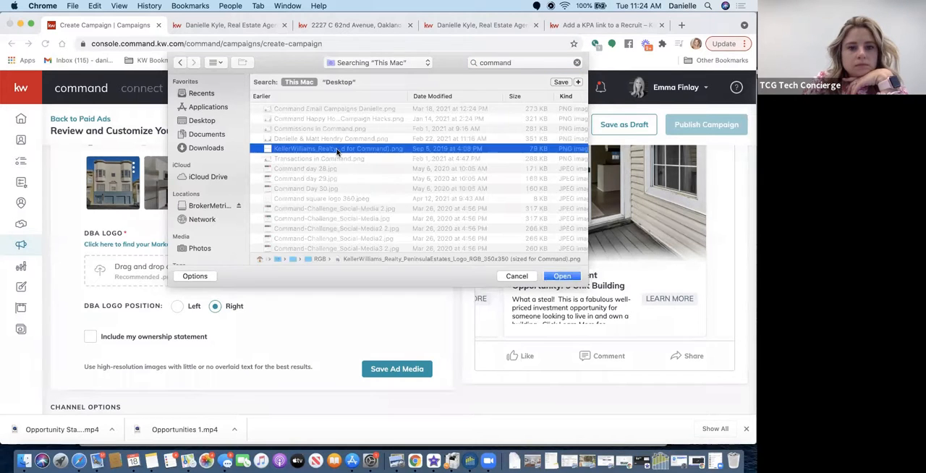
{"action": "scroll", "coordinate": [304, 201], "scroll_direction": "down", "scroll_amount": 5}
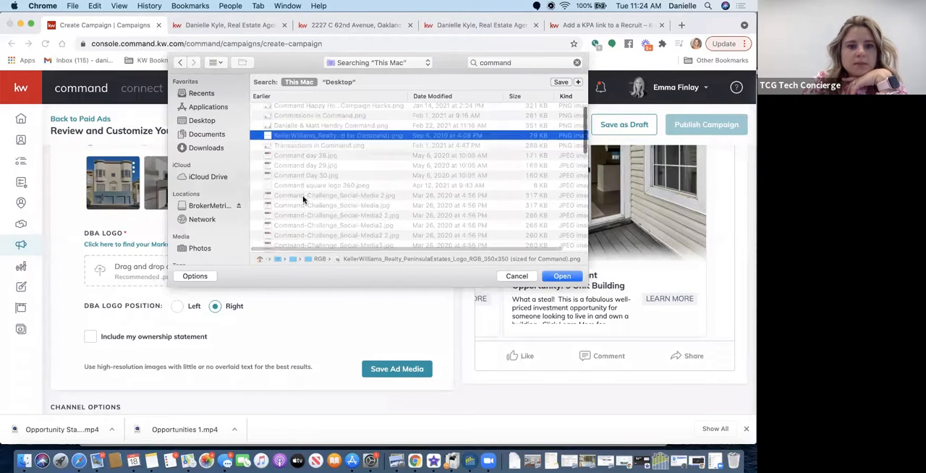
{"action": "scroll", "coordinate": [304, 200], "scroll_direction": "down", "scroll_amount": 10}
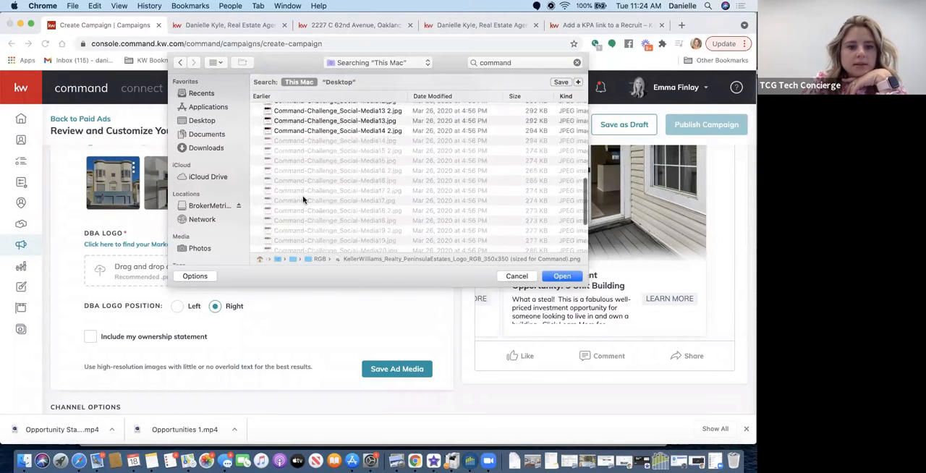
{"action": "scroll", "coordinate": [303, 200], "scroll_direction": "up", "scroll_amount": 15}
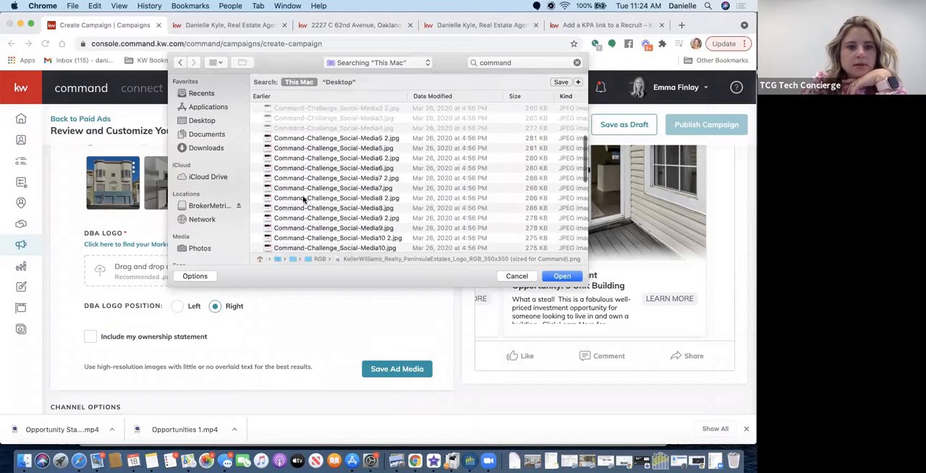
{"action": "scroll", "coordinate": [304, 200], "scroll_direction": "up", "scroll_amount": 3}
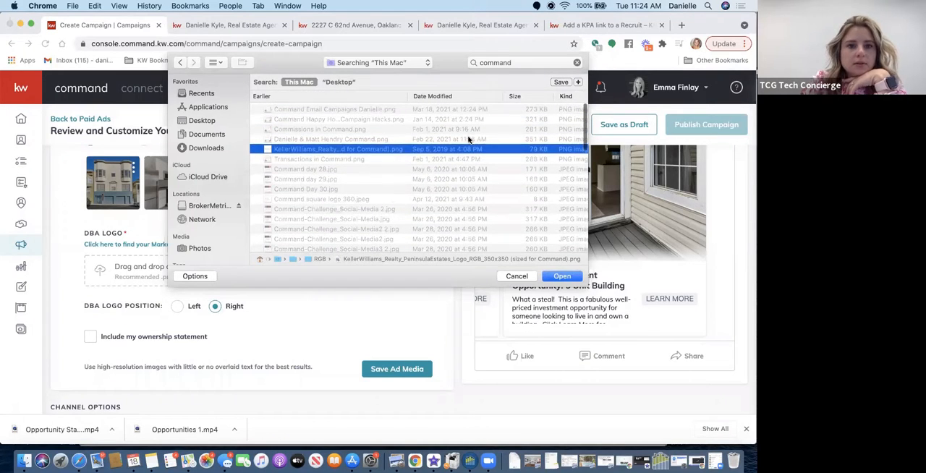
- Search the files for "sq" and upload "KW San Francisco Squae.png" as the DBA logo
{"action": "left_click", "coordinate": [525, 63]}
{"action": "type", "text": "sq"}
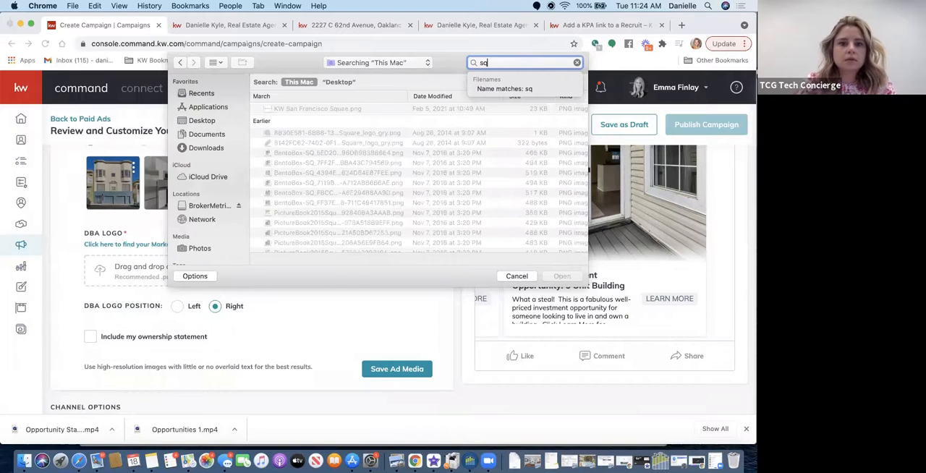
{"action": "left_click", "coordinate": [405, 109]}
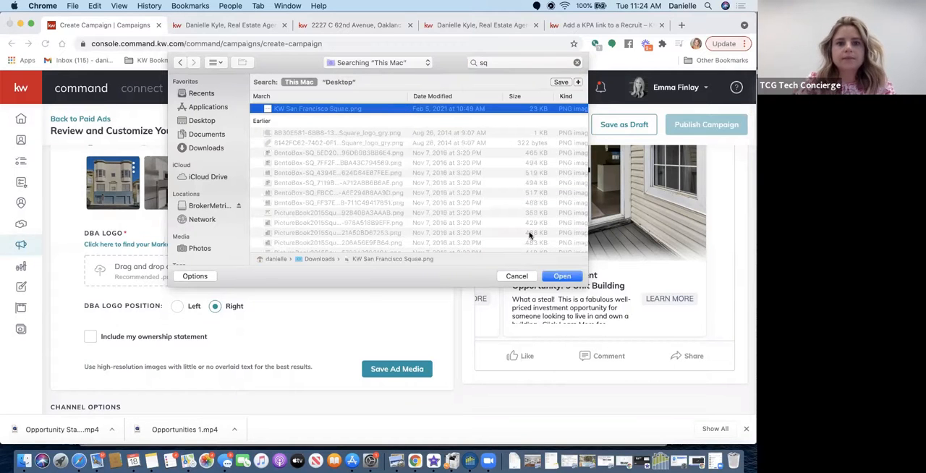
{"action": "left_click", "coordinate": [552, 277]}
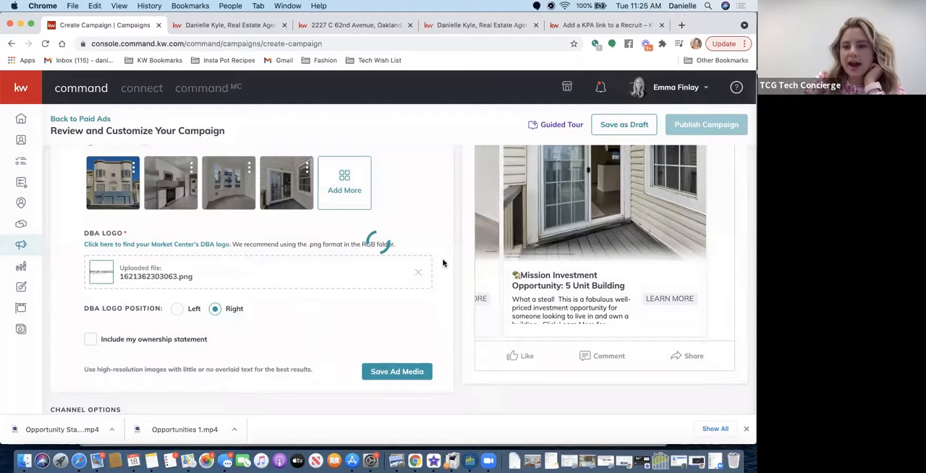
- Review the ad images and DBA logo, keeping the logo position on Right, and save the ad media
{"action": "scroll", "coordinate": [651, 289], "scroll_direction": "up", "scroll_amount": 3}
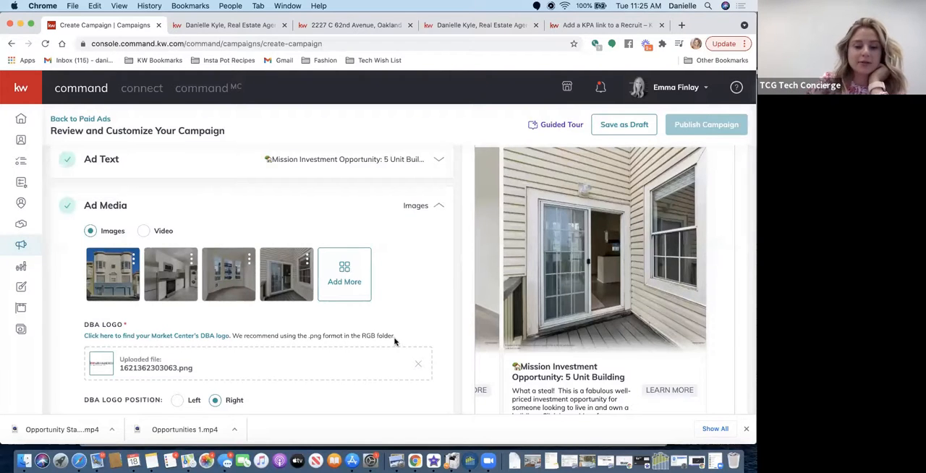
{"action": "scroll", "coordinate": [250, 347], "scroll_direction": "down", "scroll_amount": 3}
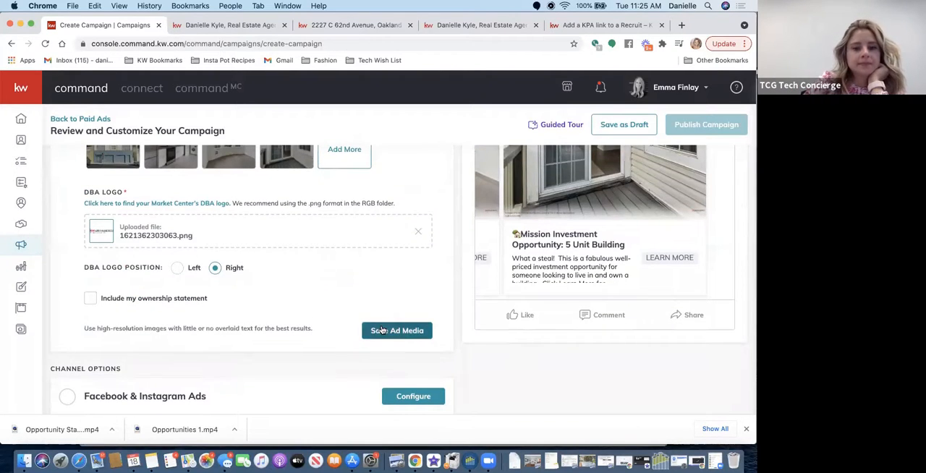
{"action": "left_click", "coordinate": [381, 329]}
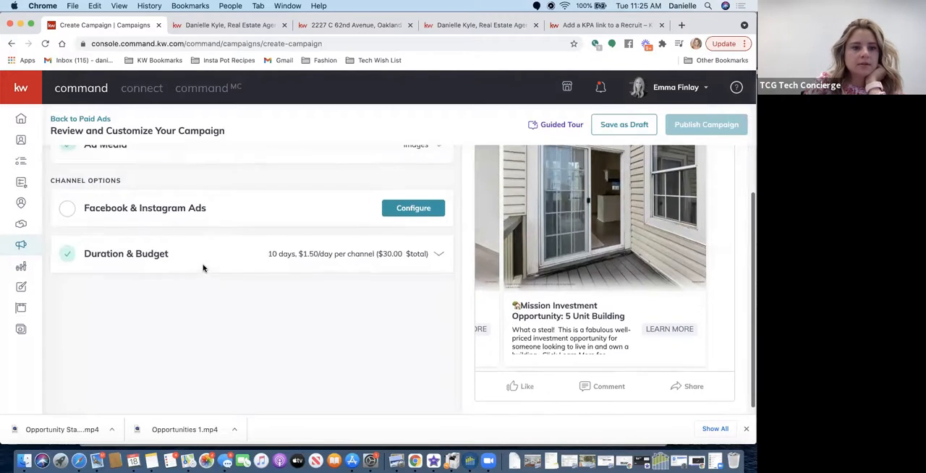
- Configure the Facebook & Instagram Ads channel with the Keller Williams Peninsula Estates page
{"action": "scroll", "coordinate": [203, 267], "scroll_direction": "up", "scroll_amount": 3}
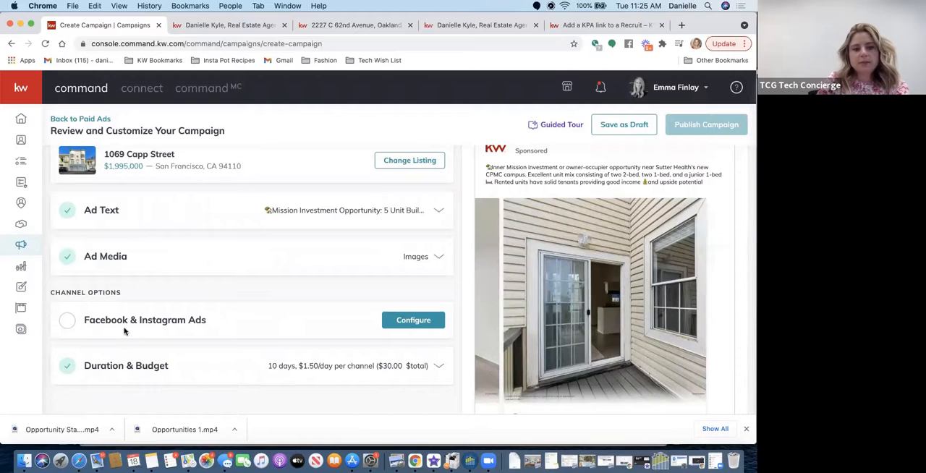
{"action": "left_click", "coordinate": [415, 320]}
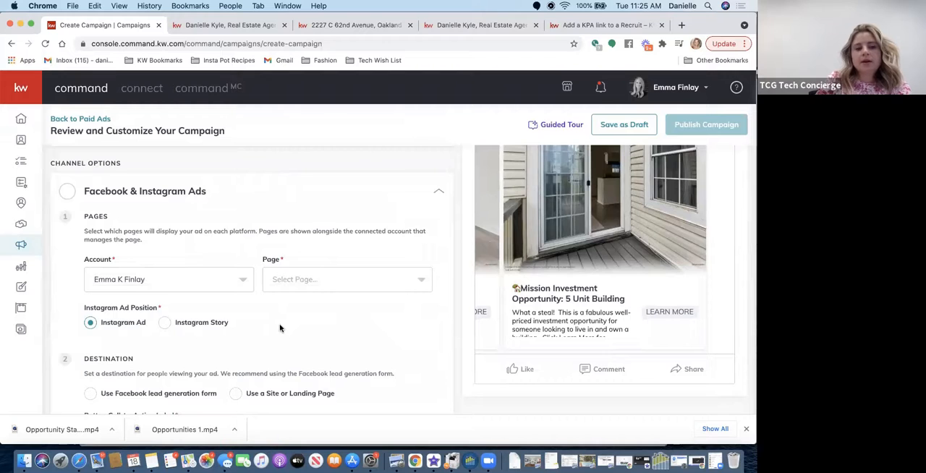
{"action": "left_click", "coordinate": [285, 282]}
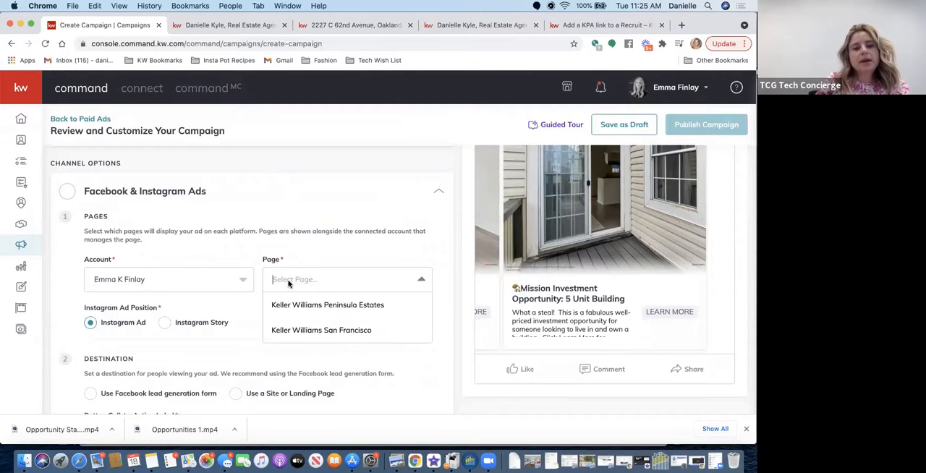
{"action": "left_click", "coordinate": [325, 305]}
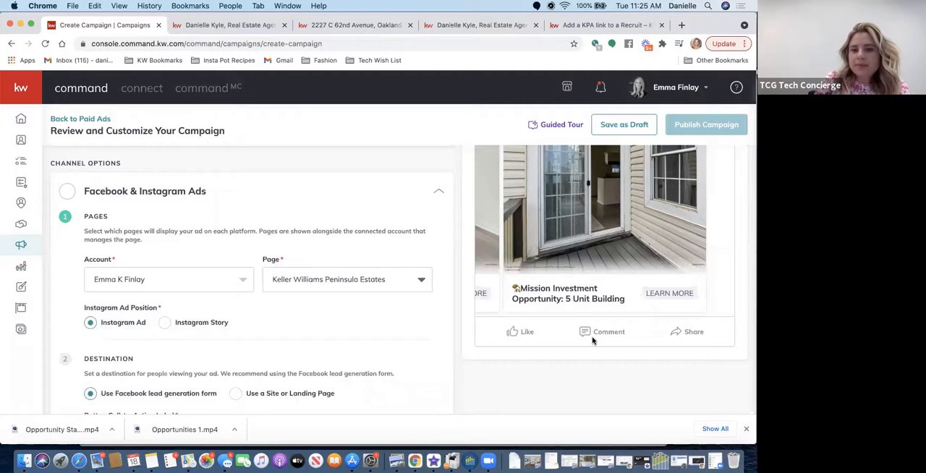
- Switch the Instagram ad position to Instagram Story and back to Instagram Ad
{"action": "scroll", "coordinate": [593, 337], "scroll_direction": "up", "scroll_amount": 3}
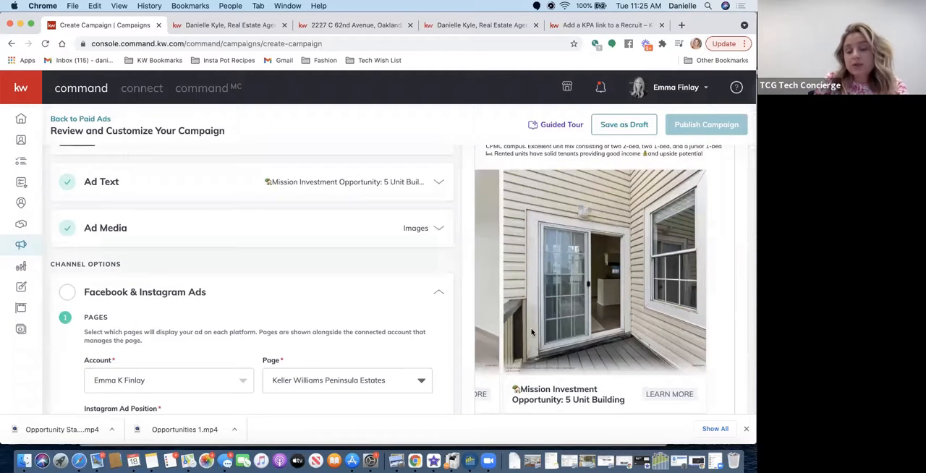
{"action": "scroll", "coordinate": [363, 316], "scroll_direction": "down", "scroll_amount": 5}
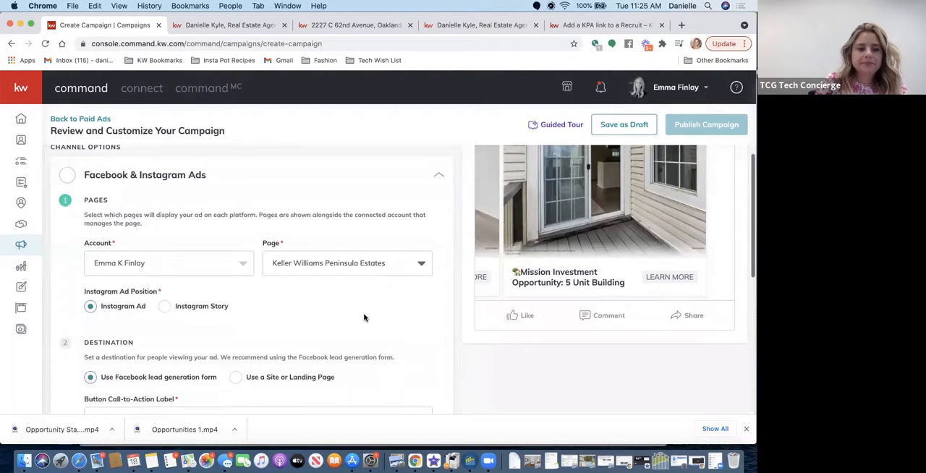
{"action": "left_click", "coordinate": [161, 269]}
{"action": "left_click", "coordinate": [92, 269]}
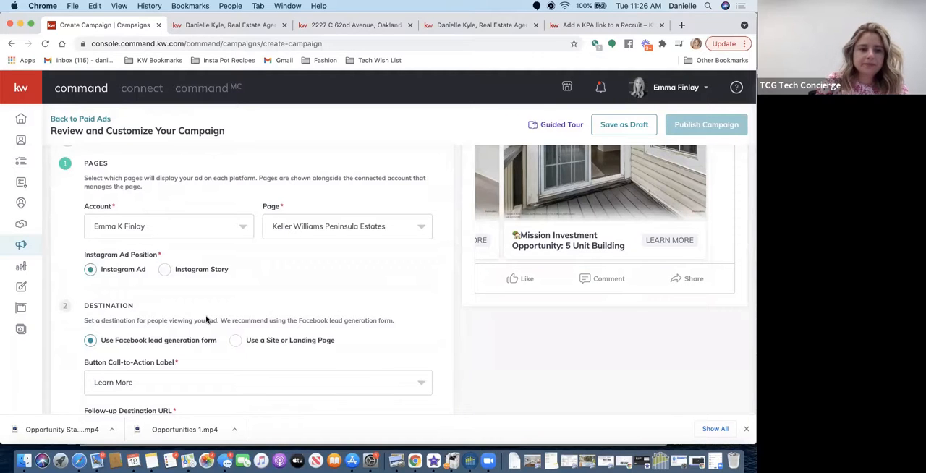
- Examine the ad's Destination settings, including the available button call-to-action labels, without changing the Learn More label
{"action": "scroll", "coordinate": [206, 319], "scroll_direction": "down", "scroll_amount": 3}
{"action": "scroll", "coordinate": [206, 320], "scroll_direction": "down", "scroll_amount": 1}
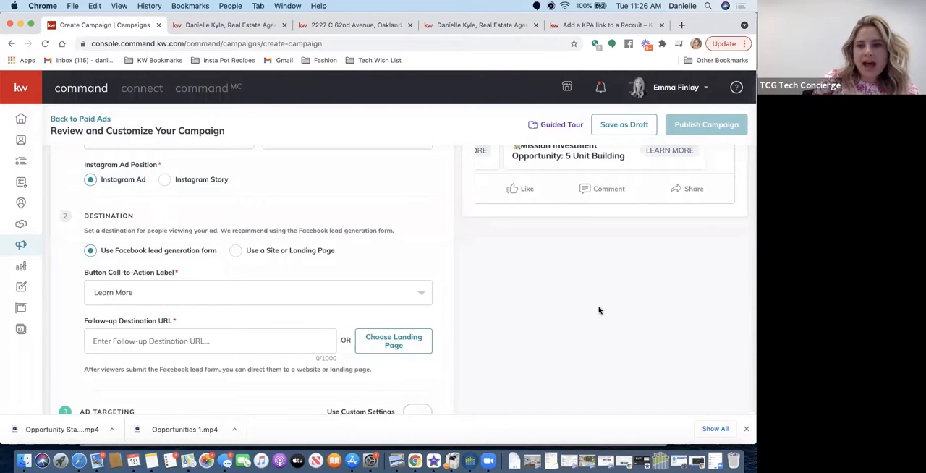
{"action": "scroll", "coordinate": [598, 310], "scroll_direction": "up", "scroll_amount": 3}
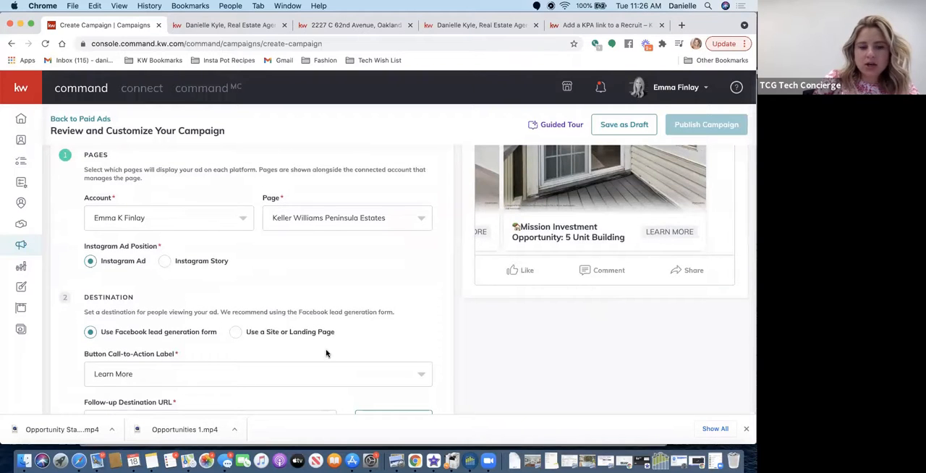
{"action": "scroll", "coordinate": [178, 333], "scroll_direction": "down", "scroll_amount": 3}
{"action": "left_click", "coordinate": [153, 273]}
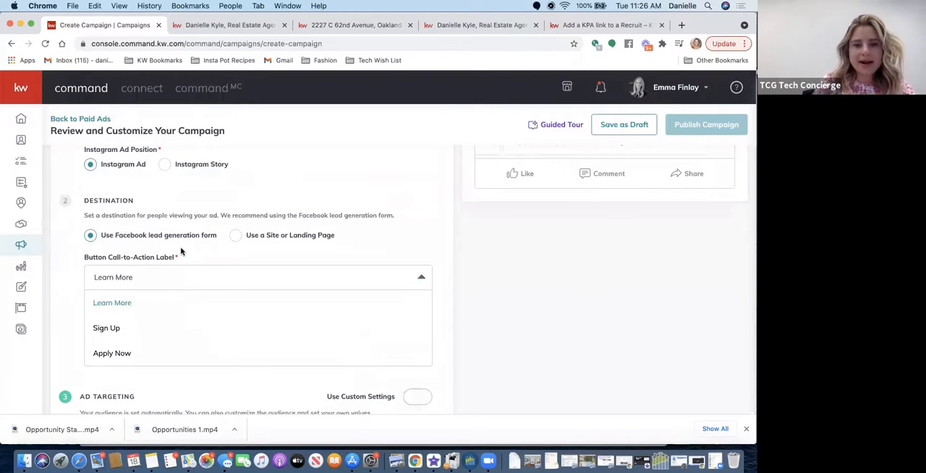
{"action": "left_click", "coordinate": [427, 239]}
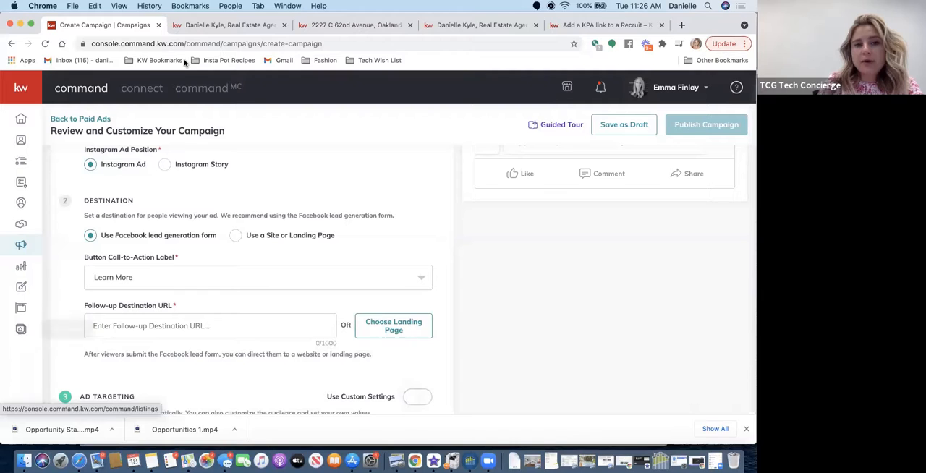
- Close the four leftover browser tabs, keeping the Create Campaign tab open
{"action": "left_click", "coordinate": [284, 25]}
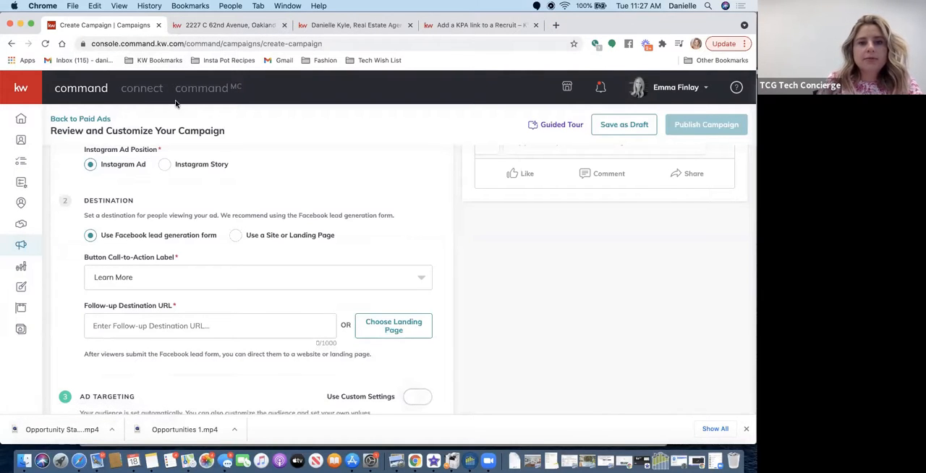
{"action": "left_click", "coordinate": [284, 25]}
{"action": "left_click", "coordinate": [285, 25]}
{"action": "left_click", "coordinate": [284, 25]}
- Open the Command dashboard at agent.kw.com in a separate browser tab
{"action": "left_click", "coordinate": [180, 25]}
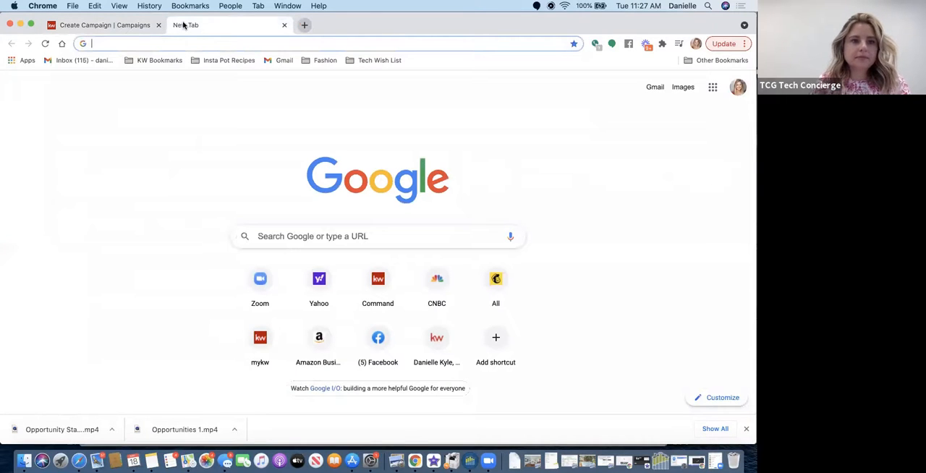
{"action": "left_click", "coordinate": [159, 46]}
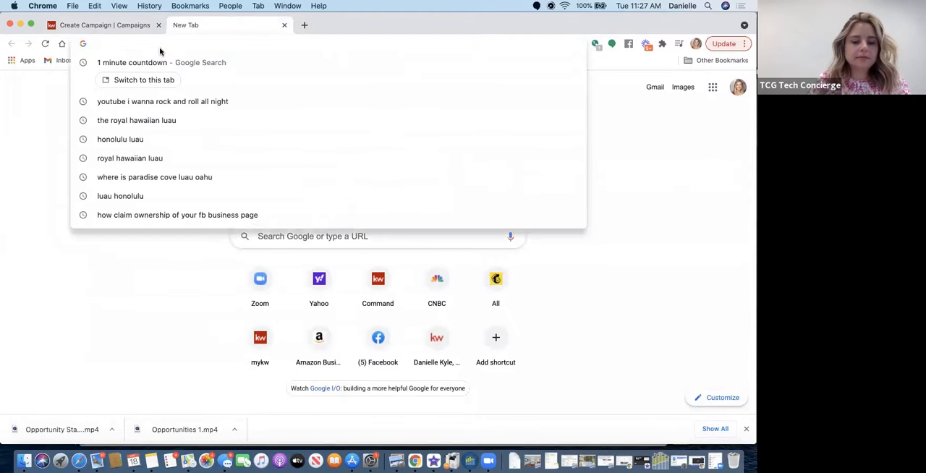
{"action": "type", "text": "agent"}
{"action": "key", "text": "Return"}
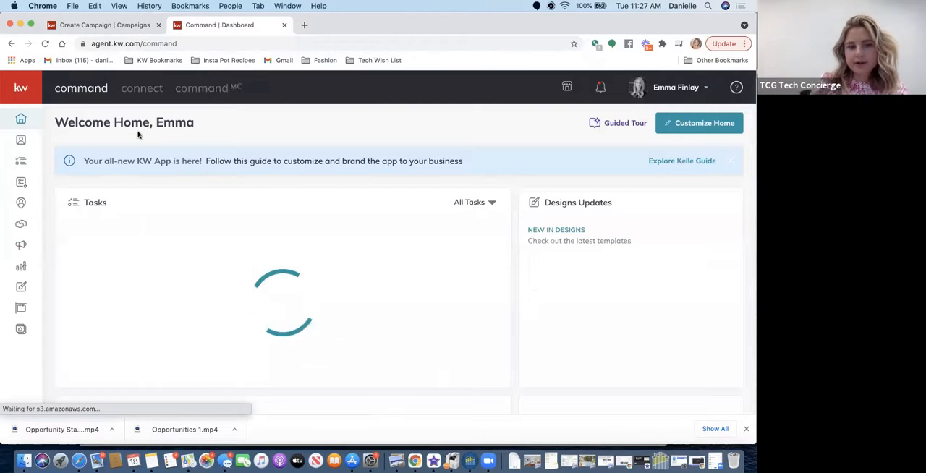
- Create a new page of the landing page type in the Consumer area
{"action": "left_click", "coordinate": [22, 329]}
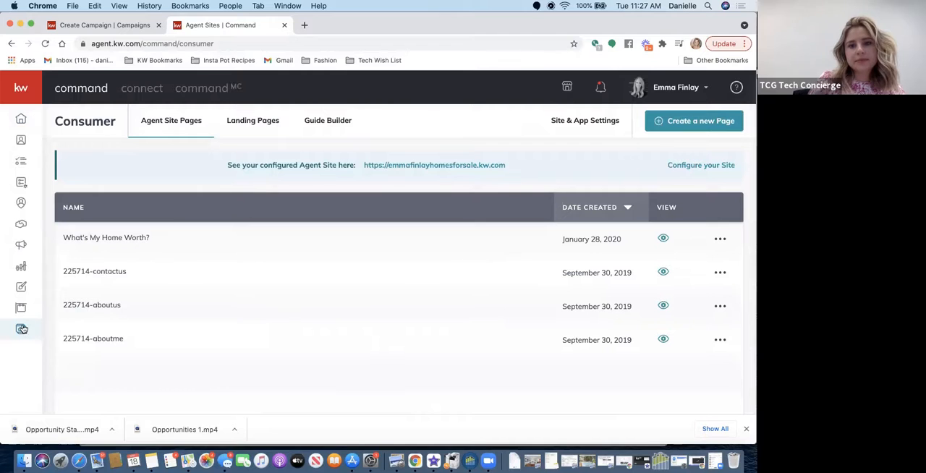
{"action": "left_click", "coordinate": [676, 125]}
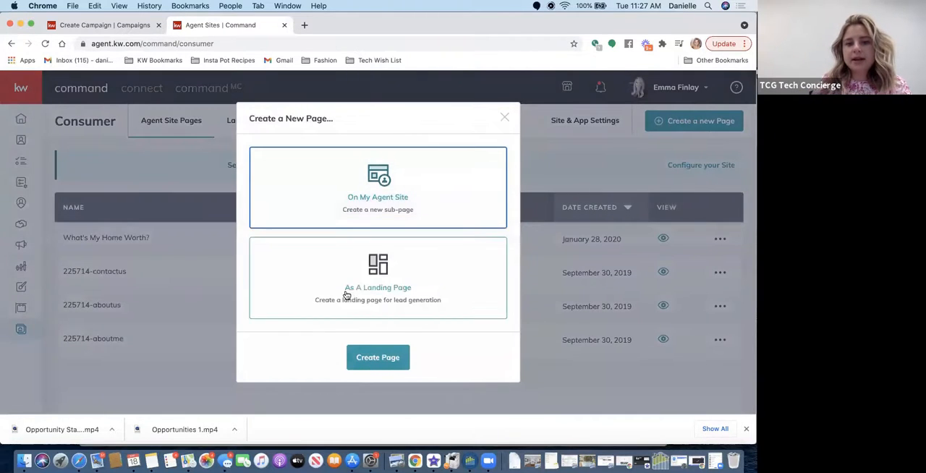
{"action": "left_click", "coordinate": [388, 289]}
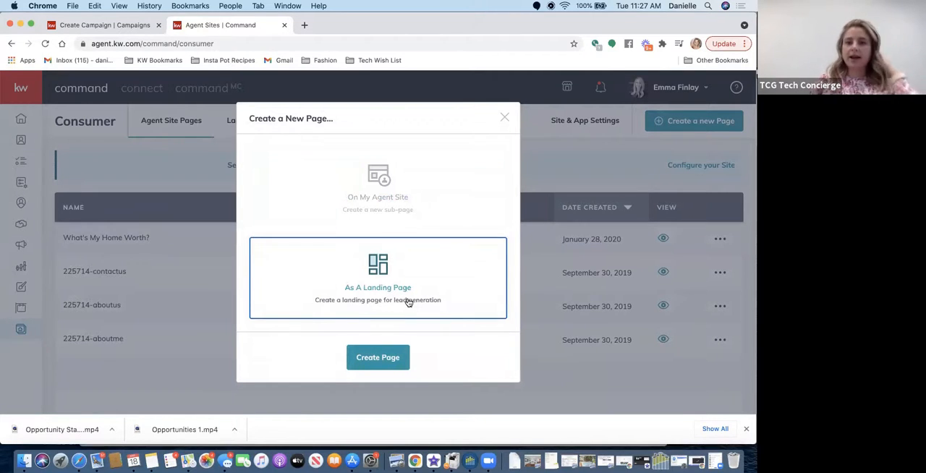
{"action": "left_click", "coordinate": [375, 357]}
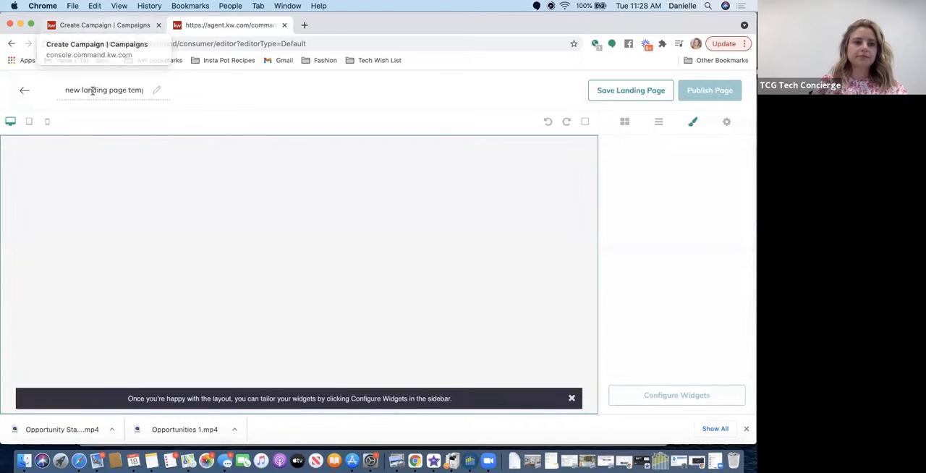
- Name the new landing page Campaign Test
{"action": "left_click", "coordinate": [93, 89]}
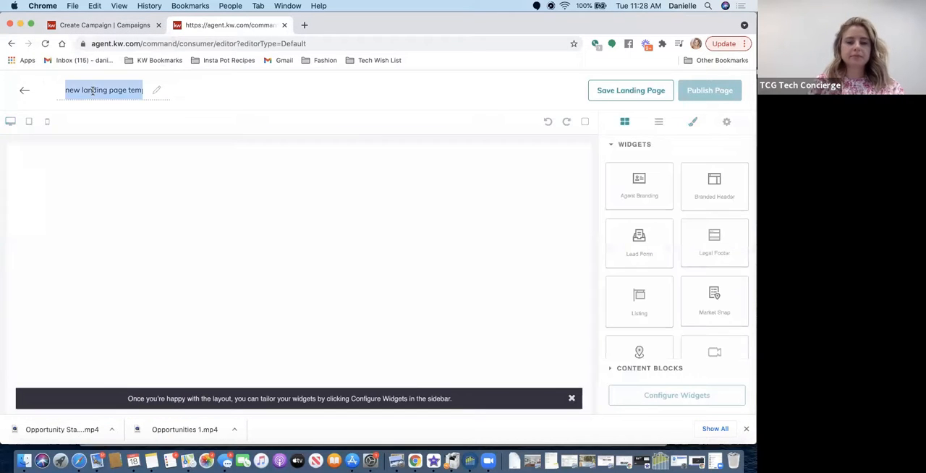
{"action": "type", "text": "Camp"}
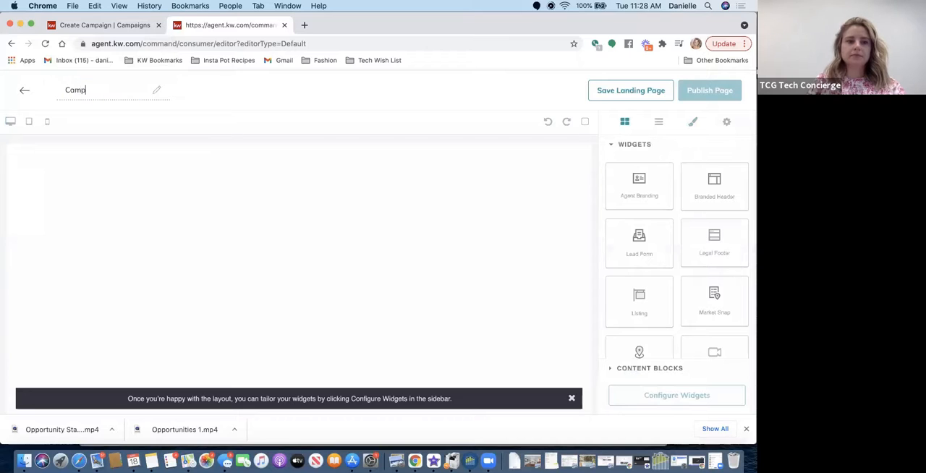
{"action": "type", "text": "aign Test"}
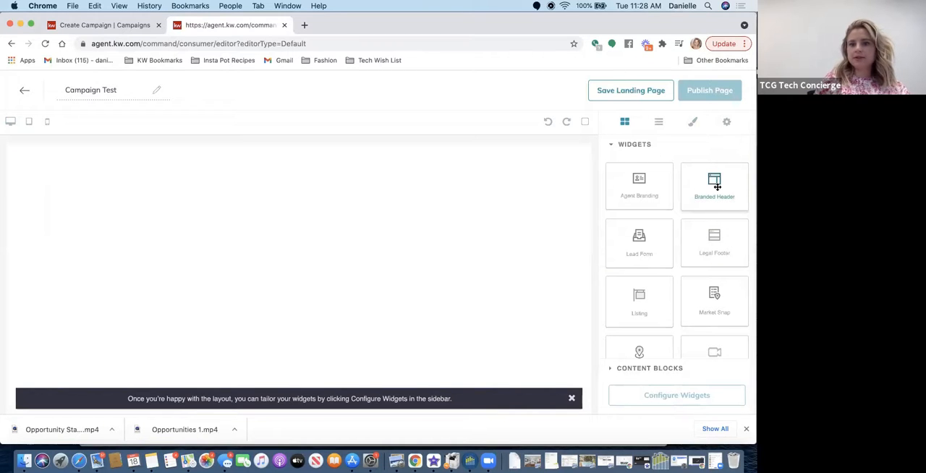
- Add a Branded Header widget at the top of the landing page and a Listing widget beneath it
{"action": "left_click_drag", "start_coordinate": [671, 190], "coordinate": [494, 202]}
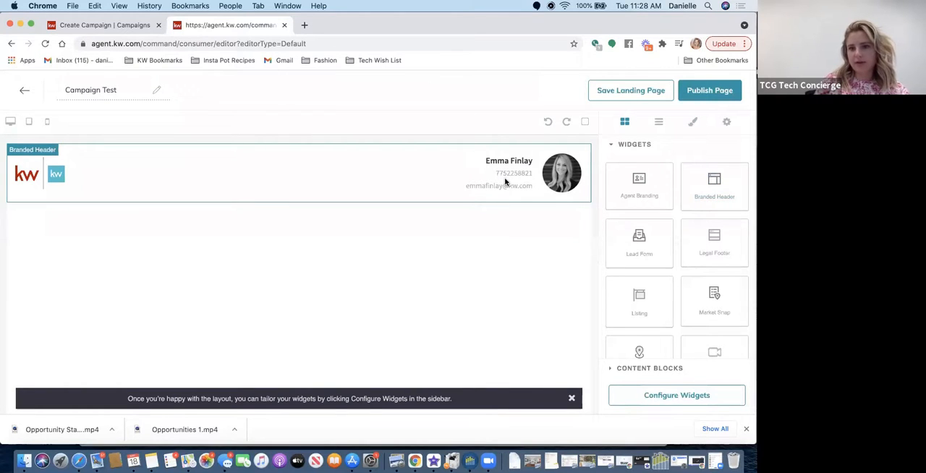
{"action": "scroll", "coordinate": [647, 260], "scroll_direction": "down", "scroll_amount": 2}
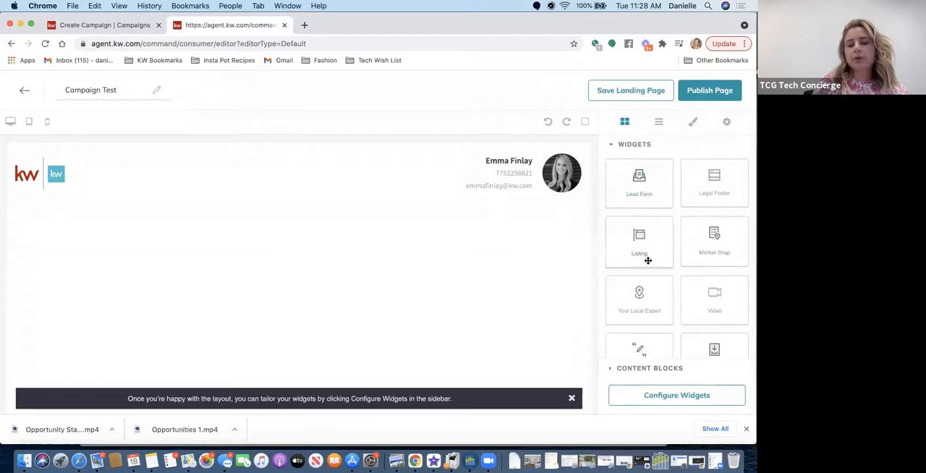
{"action": "scroll", "coordinate": [647, 261], "scroll_direction": "down", "scroll_amount": 1}
{"action": "left_click_drag", "start_coordinate": [630, 227], "coordinate": [432, 291]}
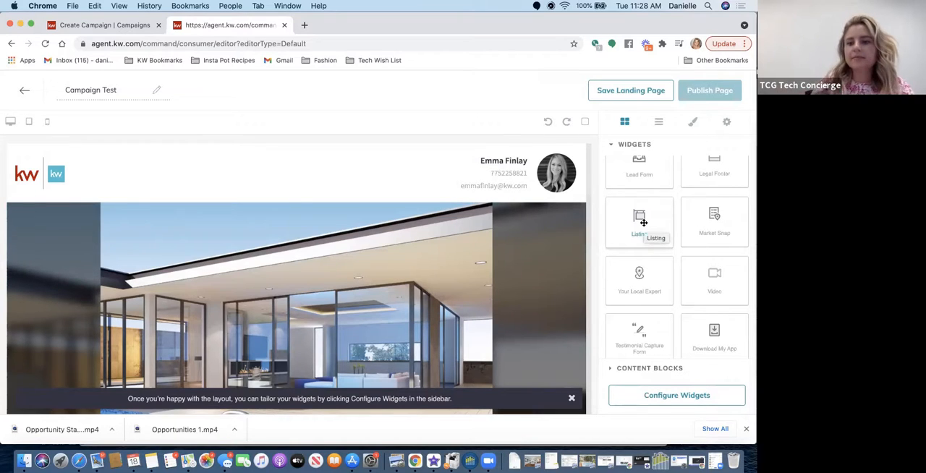
- Add a Lead Form widget to the landing page below the Listing widget's map
{"action": "scroll", "coordinate": [647, 314], "scroll_direction": "down", "scroll_amount": 1}
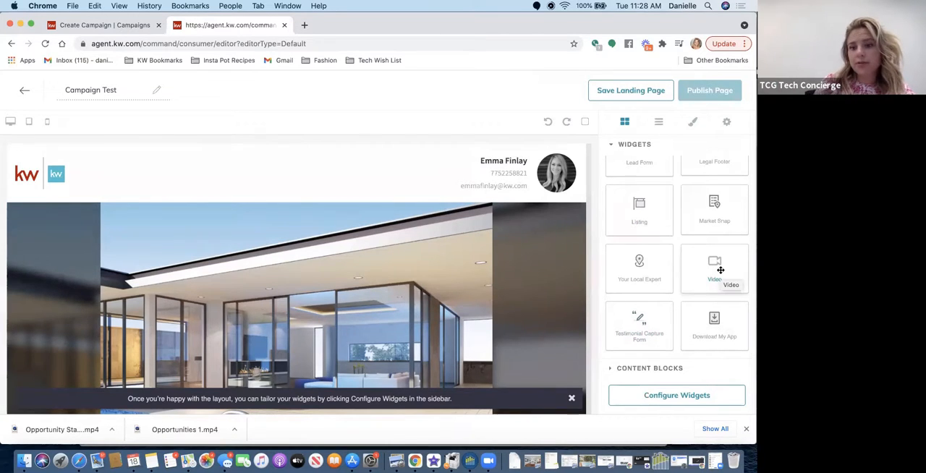
{"action": "mouse_move", "coordinate": [719, 270]}
{"action": "left_mouse_down"}
{"action": "mouse_move", "coordinate": [703, 275]}
{"action": "mouse_move", "coordinate": [719, 272]}
{"action": "left_mouse_up"}
{"action": "scroll", "coordinate": [683, 244], "scroll_direction": "up", "scroll_amount": 3}
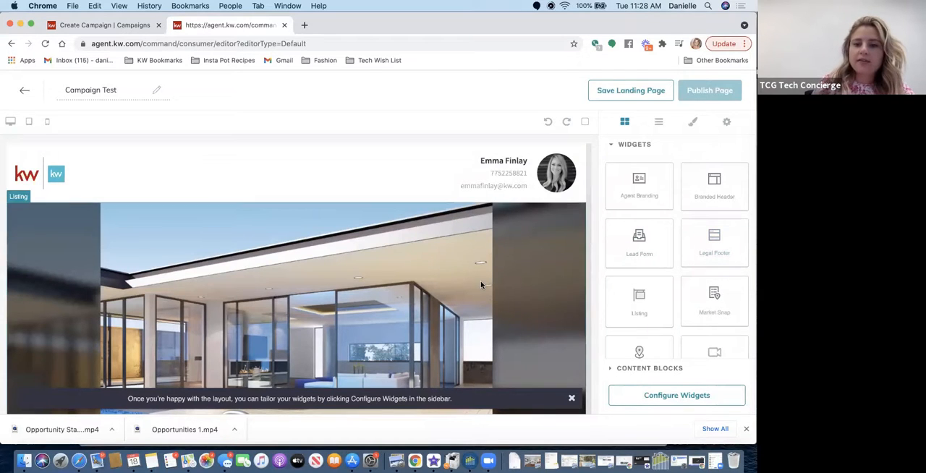
{"action": "scroll", "coordinate": [482, 285], "scroll_direction": "down", "scroll_amount": 5}
{"action": "scroll", "coordinate": [479, 279], "scroll_direction": "down", "scroll_amount": 10}
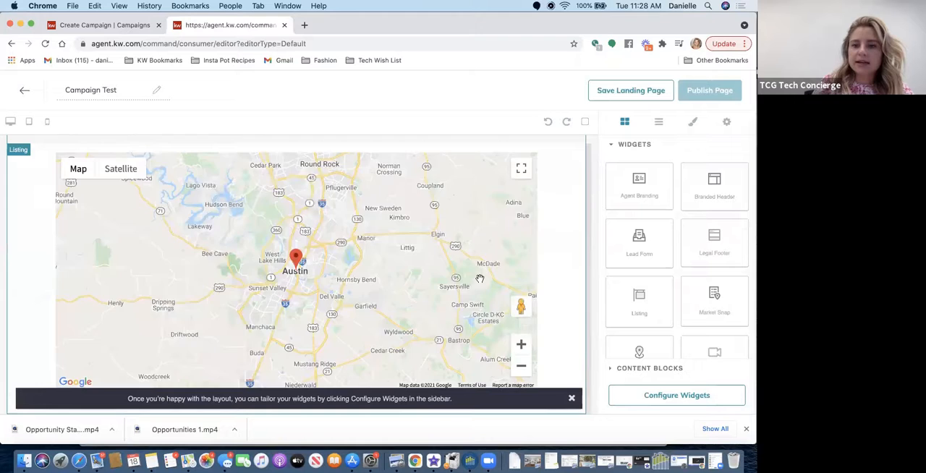
{"action": "left_click_drag", "start_coordinate": [635, 245], "coordinate": [519, 367]}
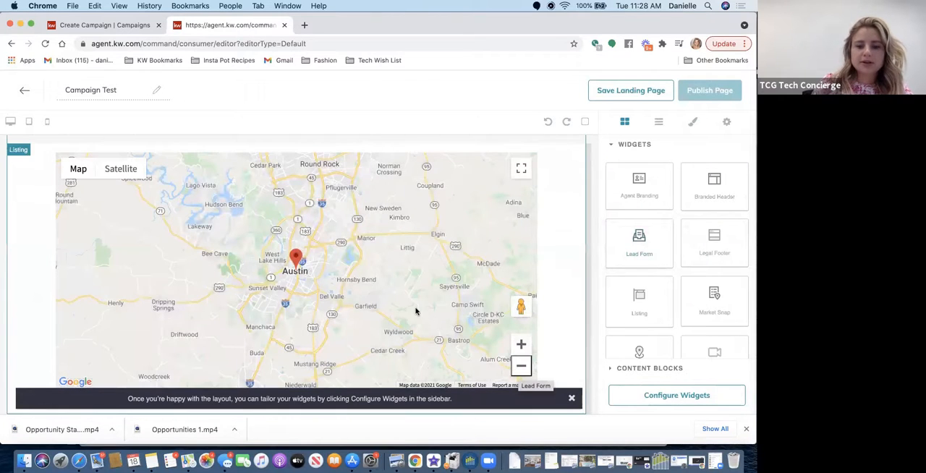
- Configure the Branded Header with the listing's street address, copied from the ad campaign, as its header text, and apply it
{"action": "scroll", "coordinate": [416, 311], "scroll_direction": "up", "scroll_amount": 15}
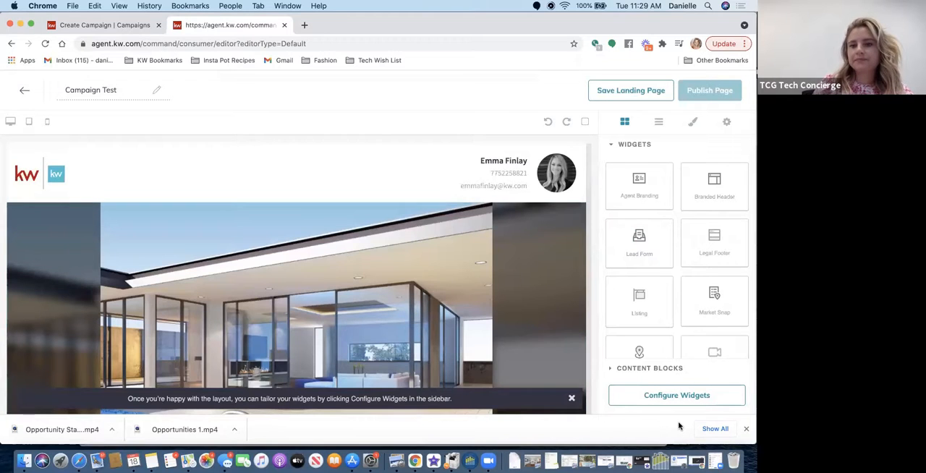
{"action": "left_click", "coordinate": [655, 396]}
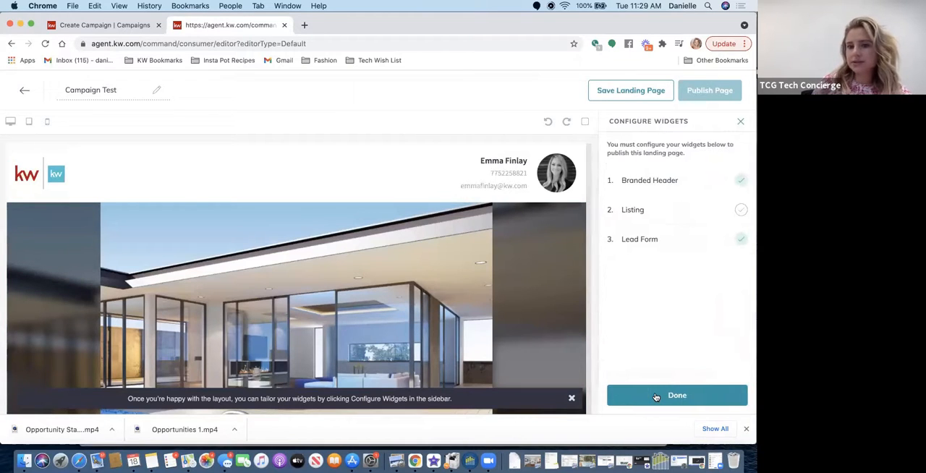
{"action": "left_click", "coordinate": [682, 179]}
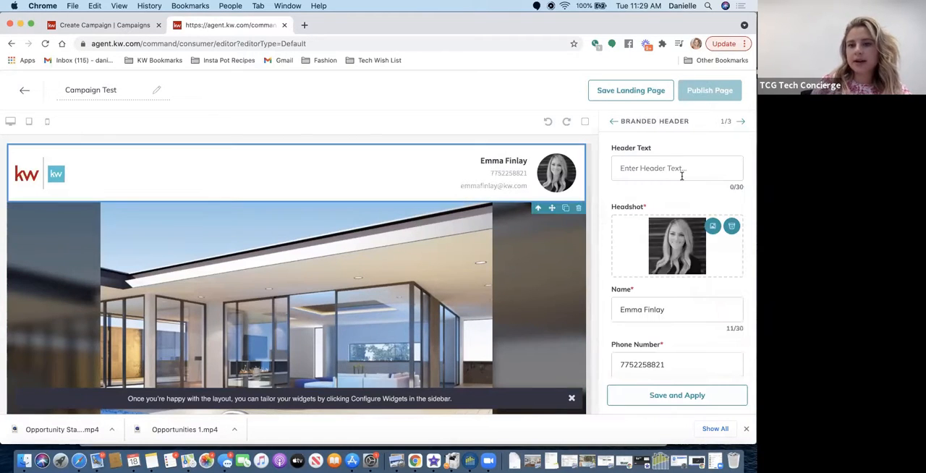
{"action": "left_click", "coordinate": [683, 168]}
{"action": "left_click", "coordinate": [109, 26]}
{"action": "scroll", "coordinate": [109, 222], "scroll_direction": "up", "scroll_amount": 10}
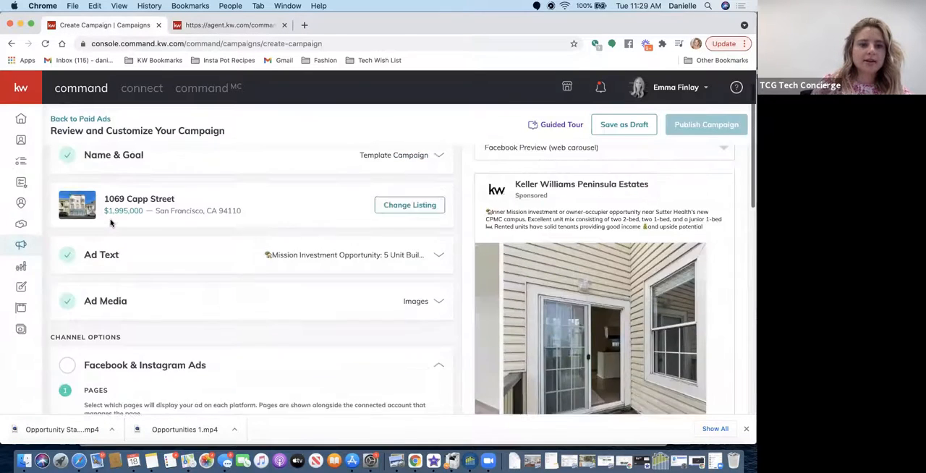
{"action": "left_click_drag", "start_coordinate": [175, 235], "coordinate": [694, 169]}
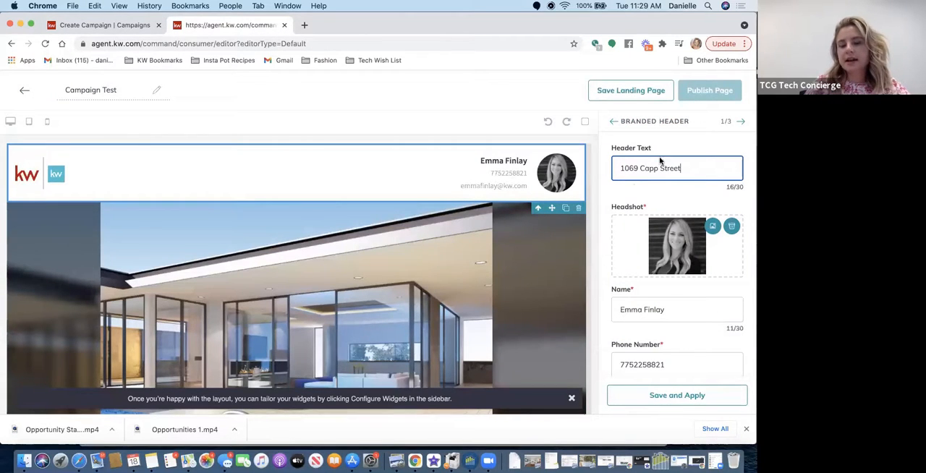
{"action": "scroll", "coordinate": [655, 202], "scroll_direction": "down", "scroll_amount": 3}
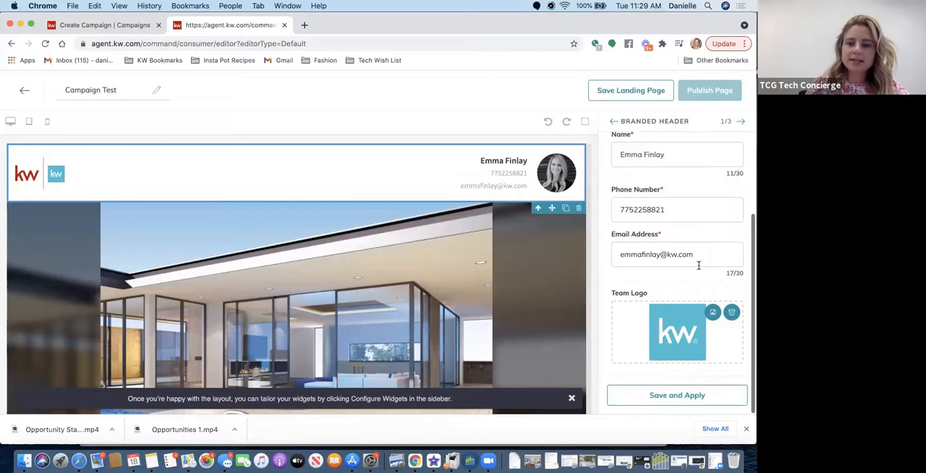
{"action": "left_click", "coordinate": [671, 395]}
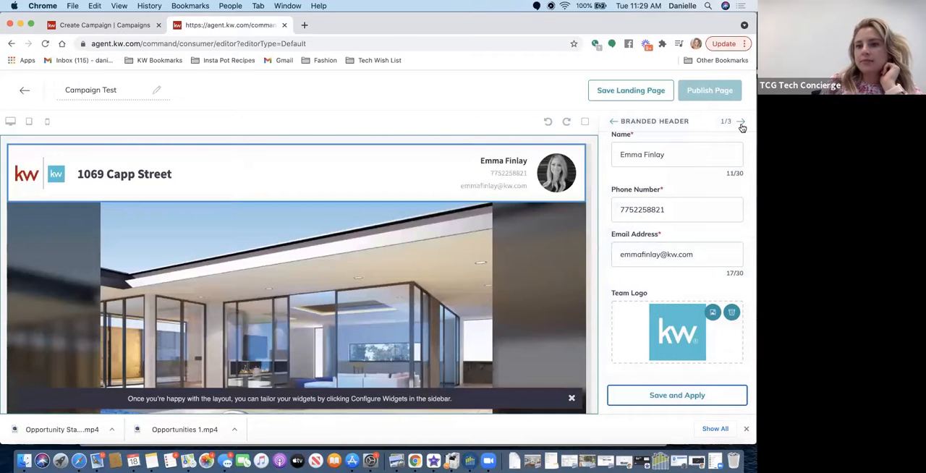
- Search listings by property address for the campaign's property and select the San Francisco match for the Listing widget
{"action": "left_click", "coordinate": [739, 122]}
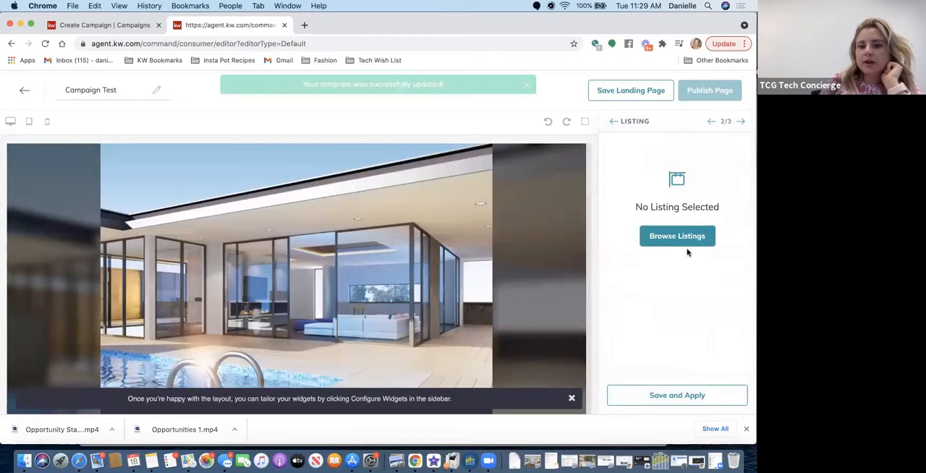
{"action": "left_click", "coordinate": [655, 241]}
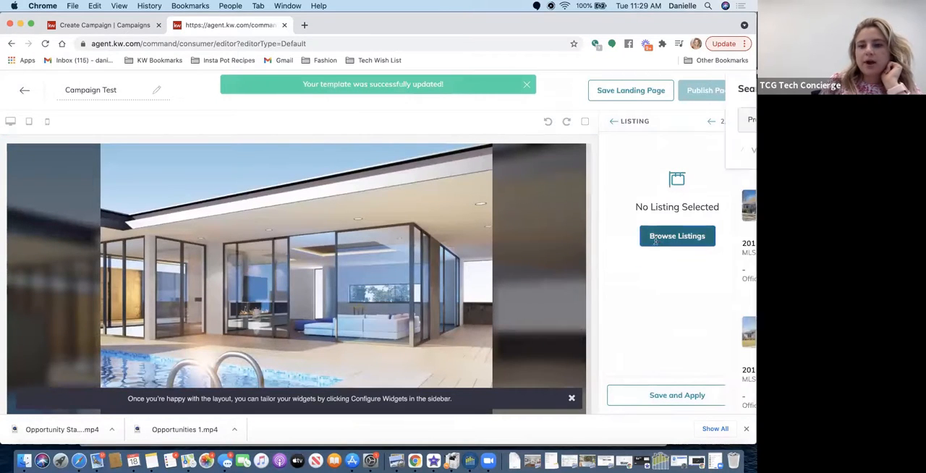
{"action": "left_click", "coordinate": [442, 126]}
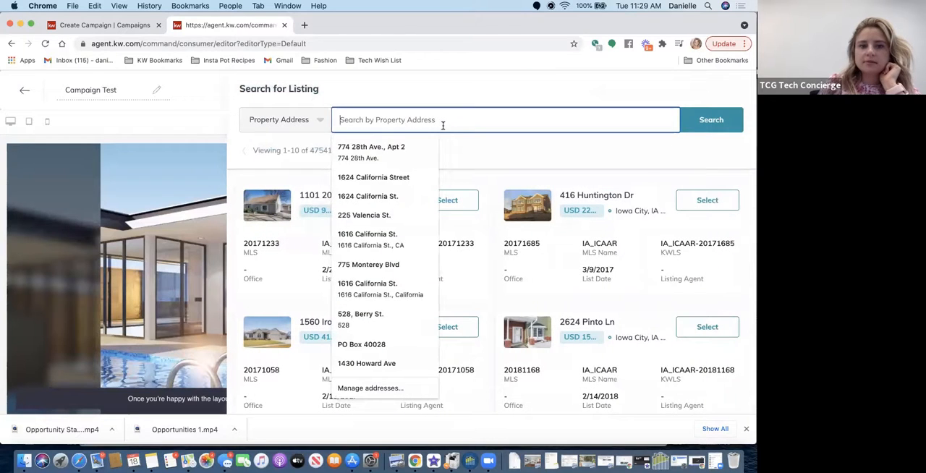
{"action": "left_click", "coordinate": [306, 125]}
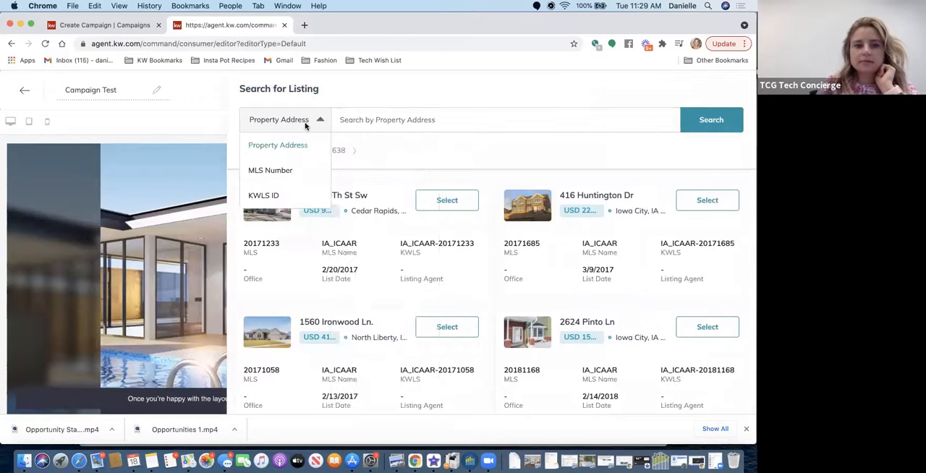
{"action": "left_click", "coordinate": [393, 125]}
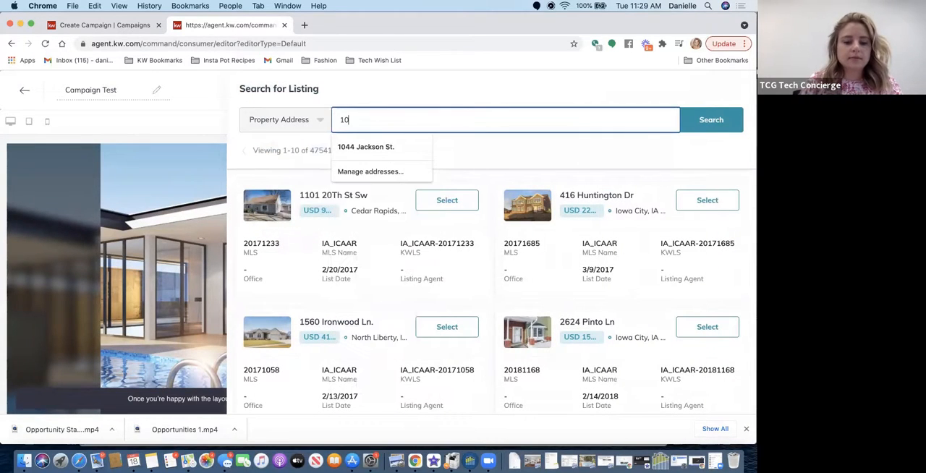
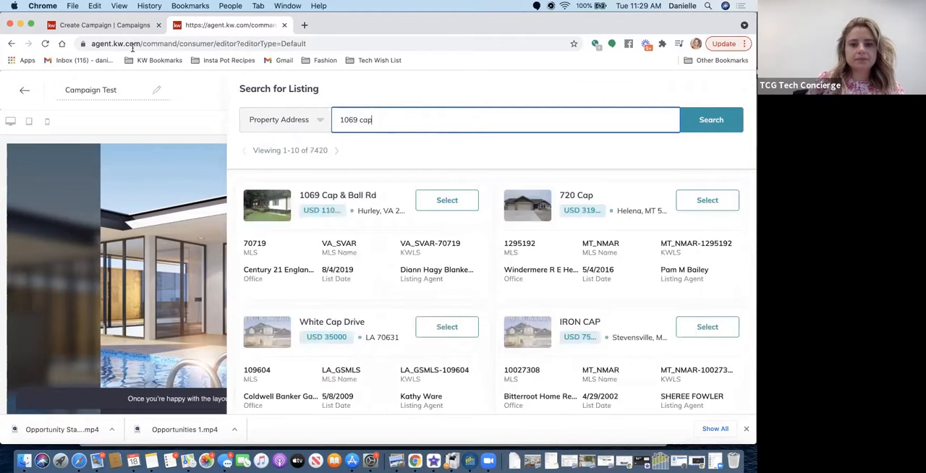
{"action": "left_click", "coordinate": [79, 29]}
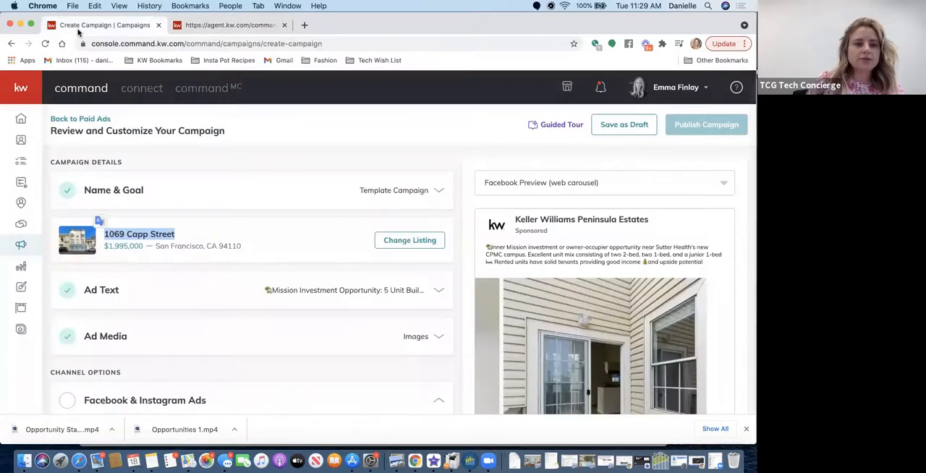
{"action": "left_click", "coordinate": [241, 26]}
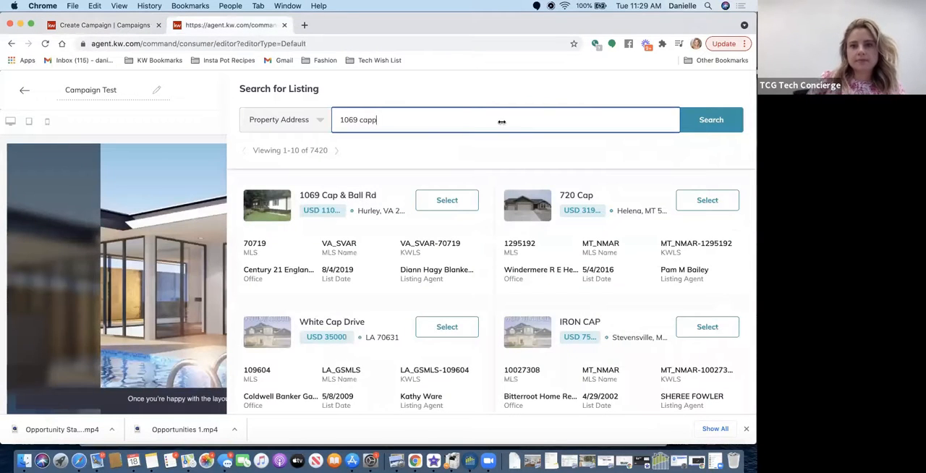
{"action": "left_click", "coordinate": [705, 127]}
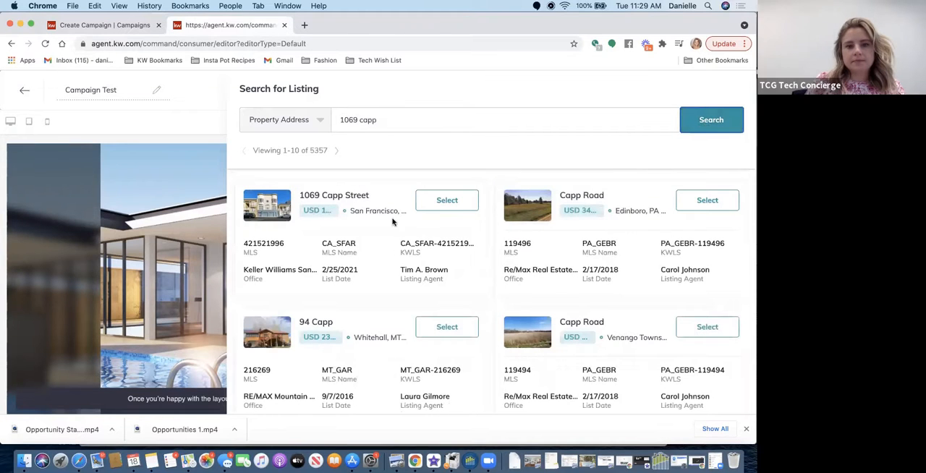
{"action": "left_click", "coordinate": [450, 201]}
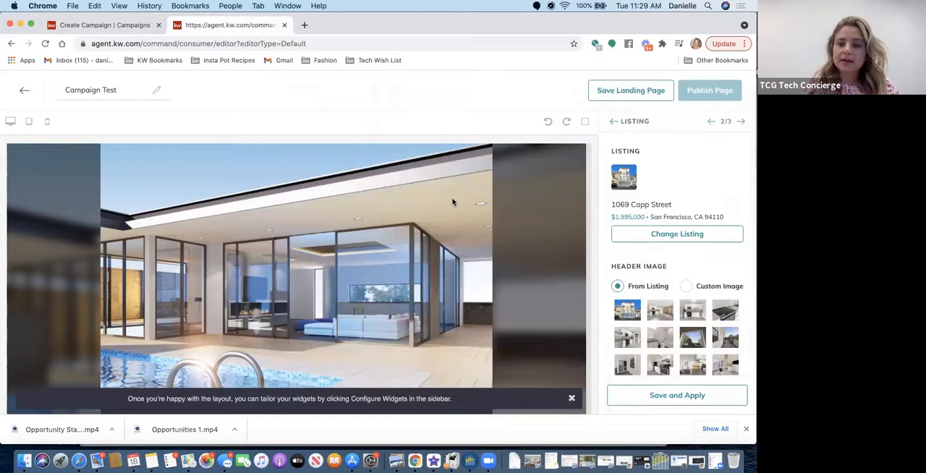
- Use the first exterior photo from the listing as the header image, apply the Listing settings and review the page
{"action": "scroll", "coordinate": [715, 224], "scroll_direction": "down", "scroll_amount": 3}
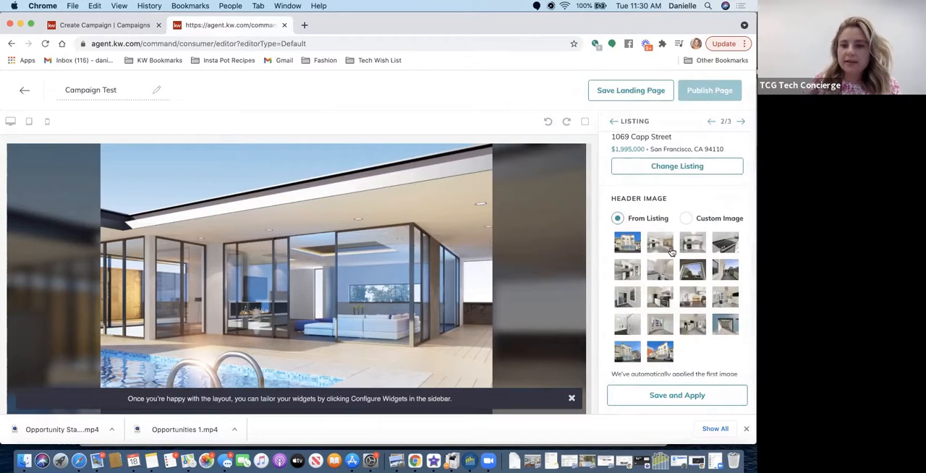
{"action": "left_click", "coordinate": [628, 245]}
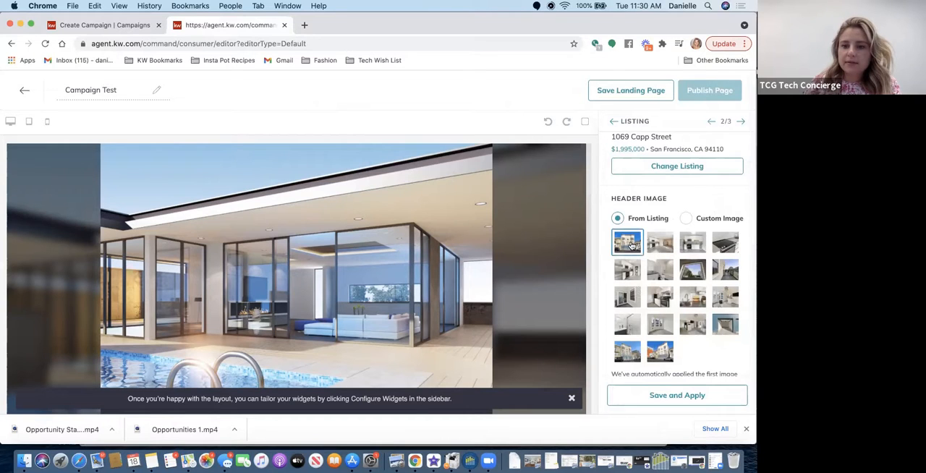
{"action": "scroll", "coordinate": [677, 302], "scroll_direction": "down", "scroll_amount": 2}
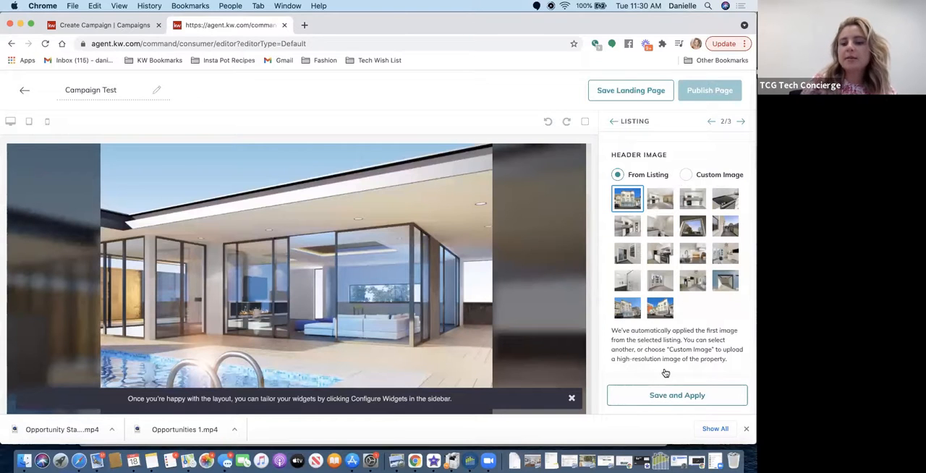
{"action": "left_click", "coordinate": [665, 394]}
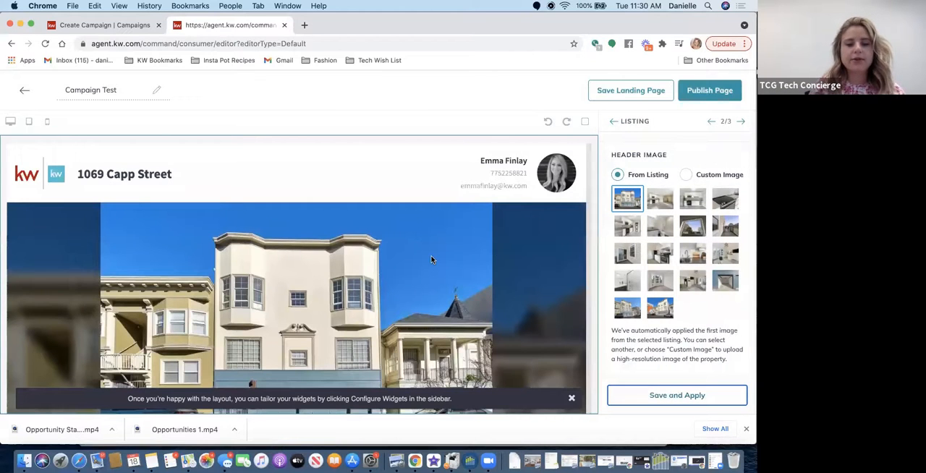
{"action": "scroll", "coordinate": [431, 260], "scroll_direction": "down", "scroll_amount": 10}
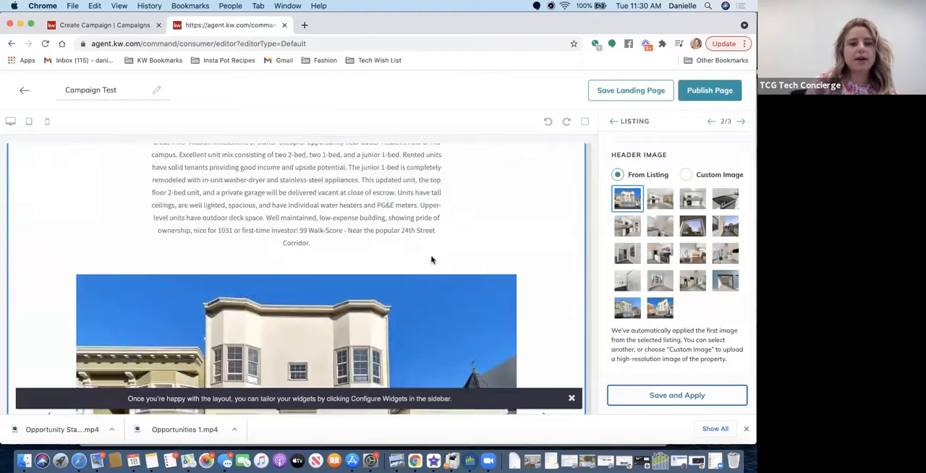
{"action": "scroll", "coordinate": [431, 260], "scroll_direction": "down", "scroll_amount": 15}
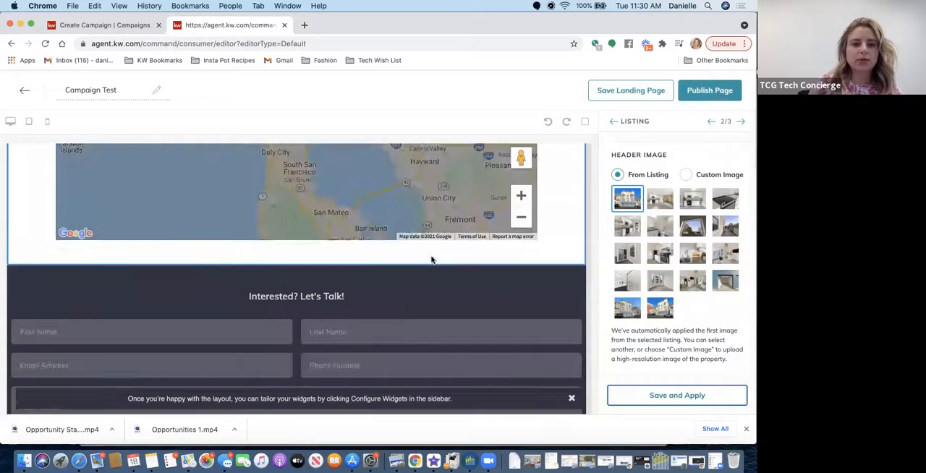
{"action": "scroll", "coordinate": [431, 260], "scroll_direction": "up", "scroll_amount": 15}
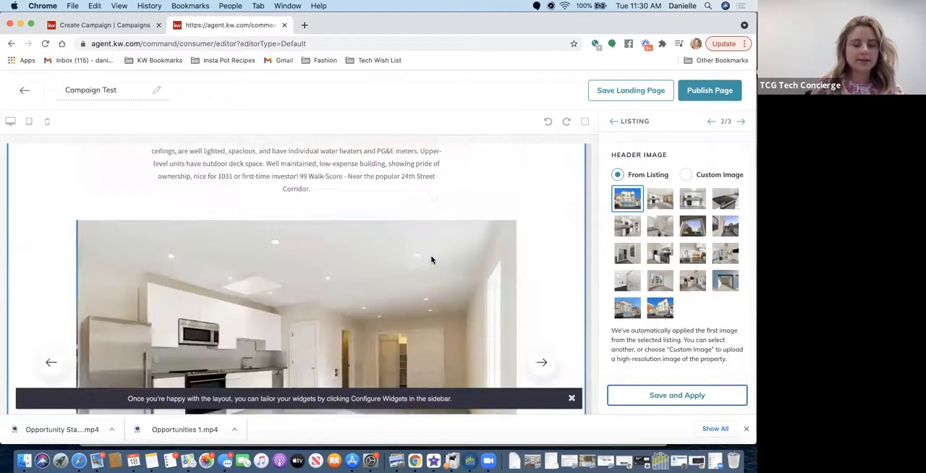
{"action": "scroll", "coordinate": [431, 260], "scroll_direction": "up", "scroll_amount": 5}
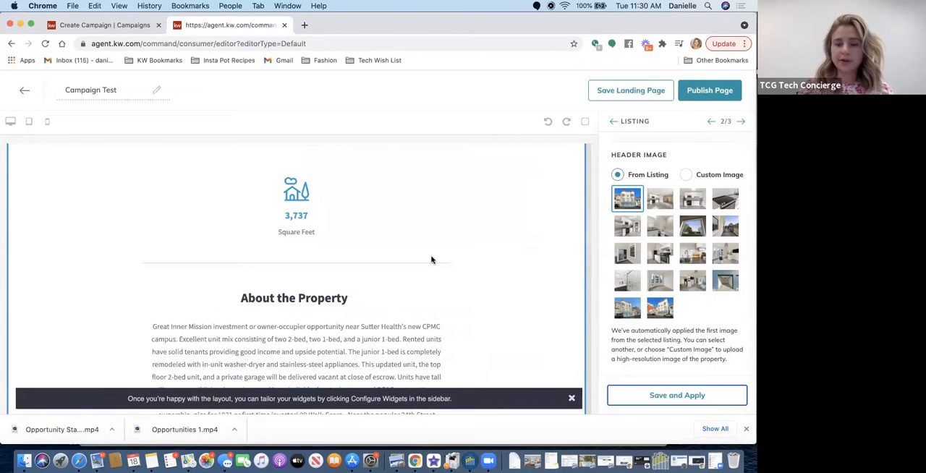
- Apply the Lead Form widget with the header text "Interested? Let's Talk!" and publish the Campaign Test landing page
{"action": "scroll", "coordinate": [431, 259], "scroll_direction": "down", "scroll_amount": 15}
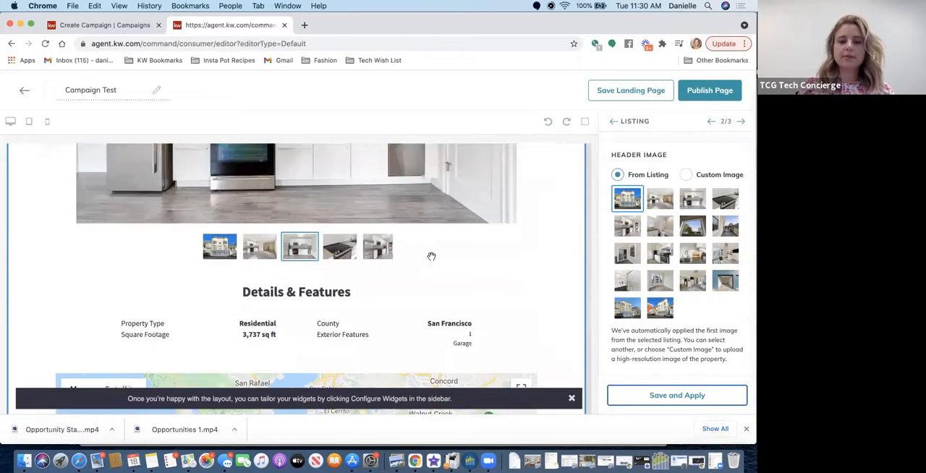
{"action": "scroll", "coordinate": [431, 255], "scroll_direction": "up", "scroll_amount": 1}
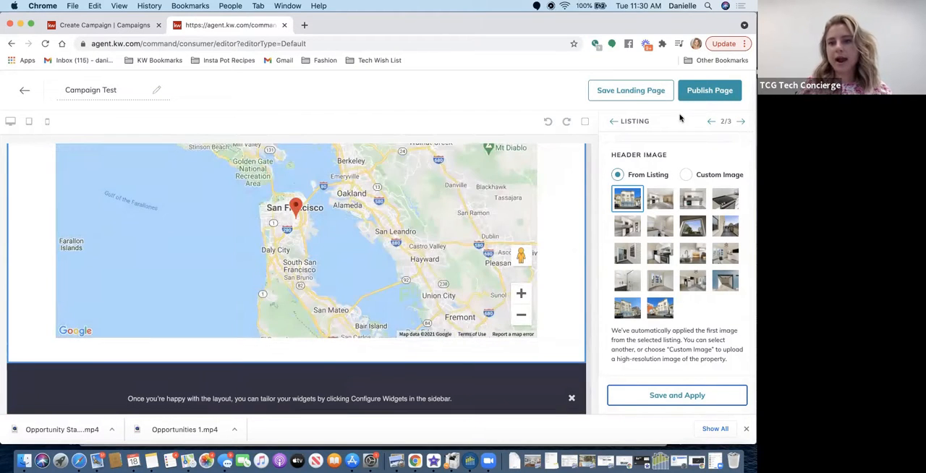
{"action": "left_click", "coordinate": [740, 121]}
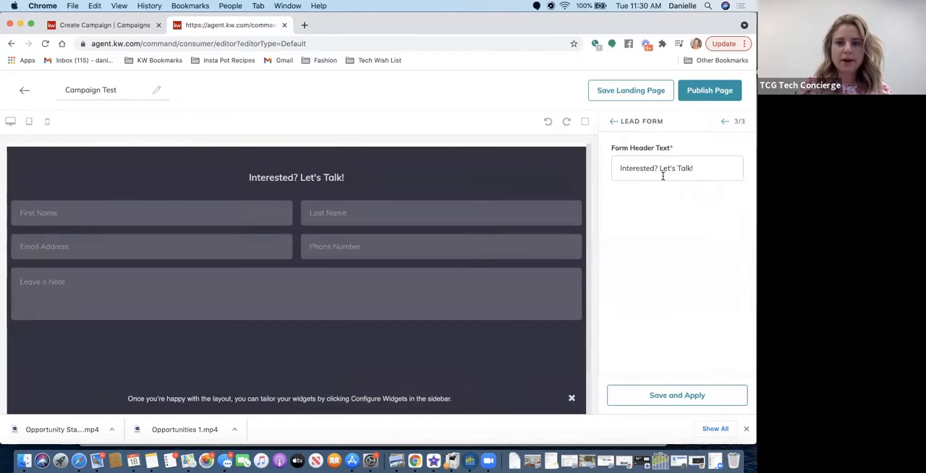
{"action": "left_click", "coordinate": [673, 396]}
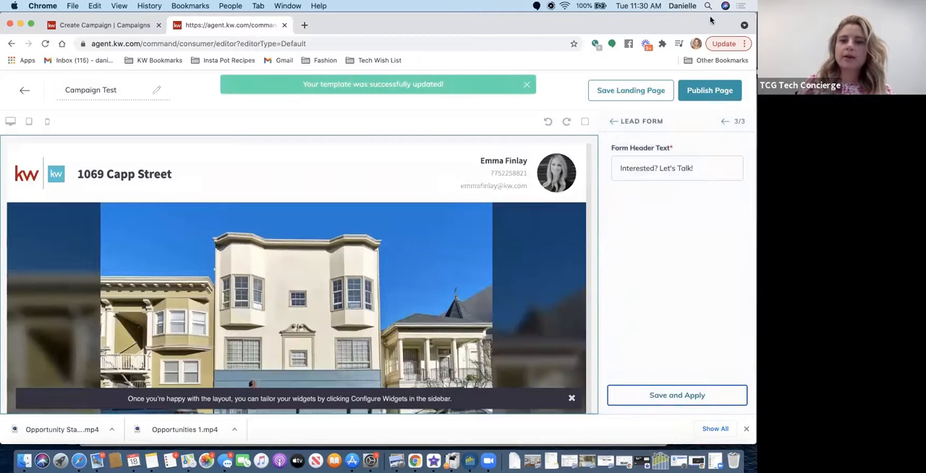
{"action": "left_click", "coordinate": [709, 91]}
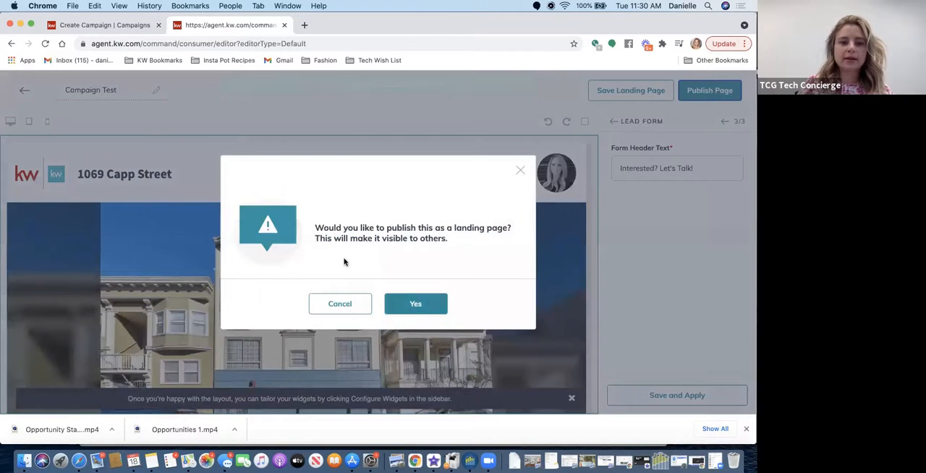
{"action": "left_click", "coordinate": [402, 309]}
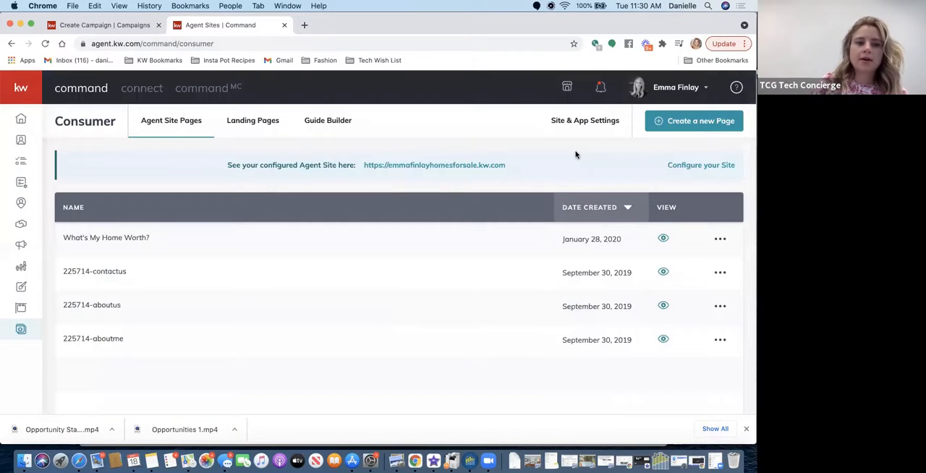
- Locate the published Campaign Test page among the landing pages and set it as the ad campaign's follow-up destination
{"action": "left_click", "coordinate": [255, 120]}
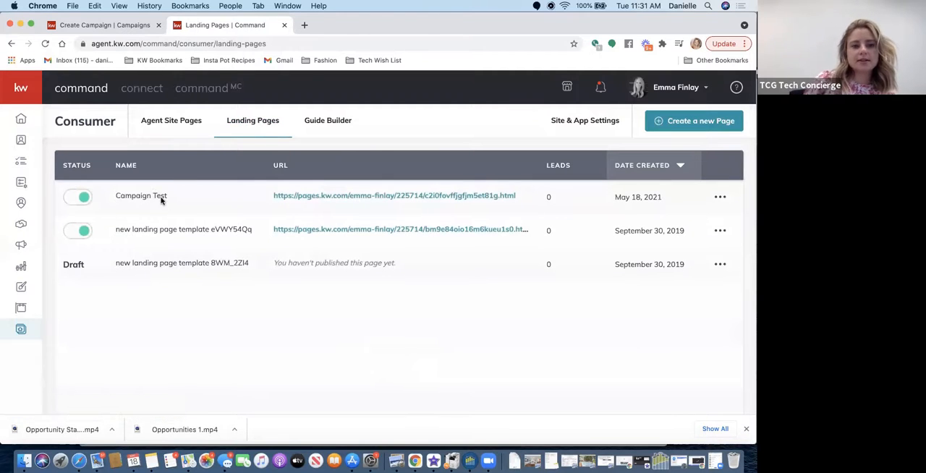
{"action": "left_click_drag", "start_coordinate": [518, 196], "coordinate": [274, 194]}
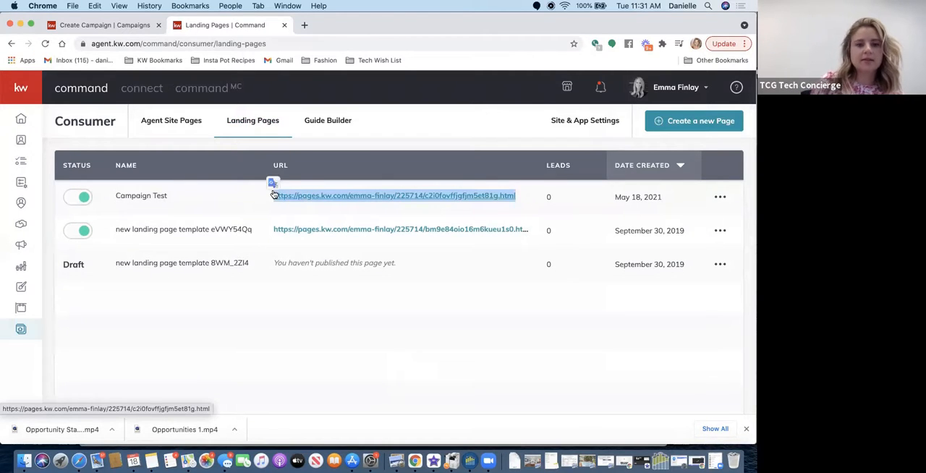
{"action": "left_click", "coordinate": [140, 26]}
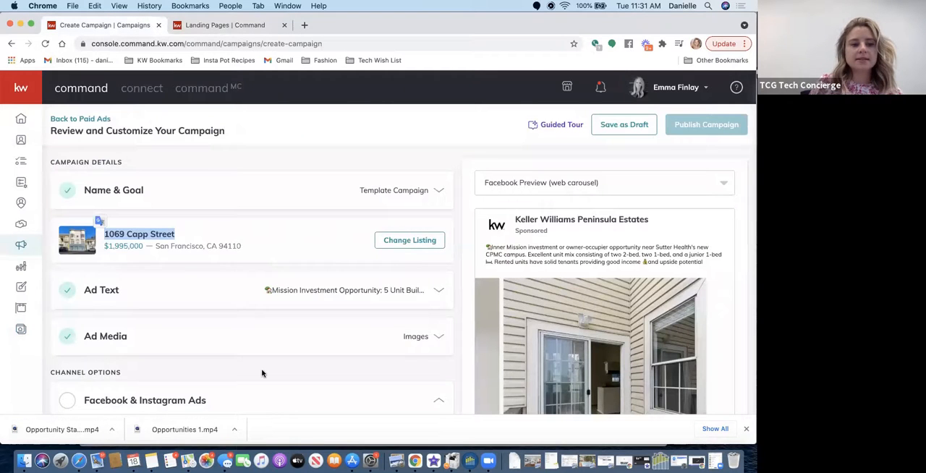
{"action": "scroll", "coordinate": [262, 373], "scroll_direction": "down", "scroll_amount": 8}
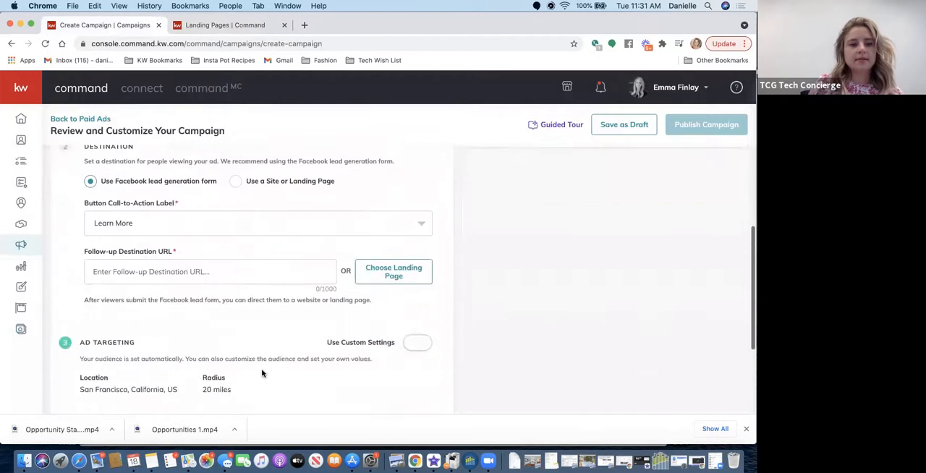
{"action": "left_click", "coordinate": [220, 246]}
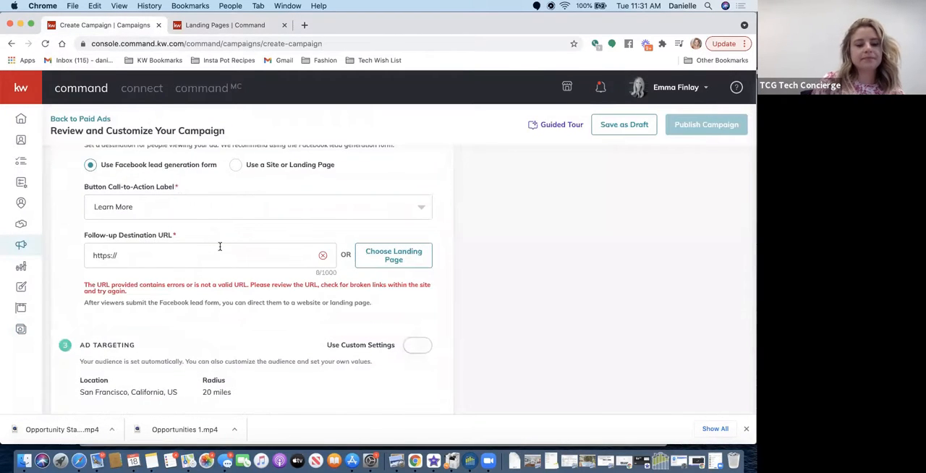
{"action": "left_click", "coordinate": [382, 258]}
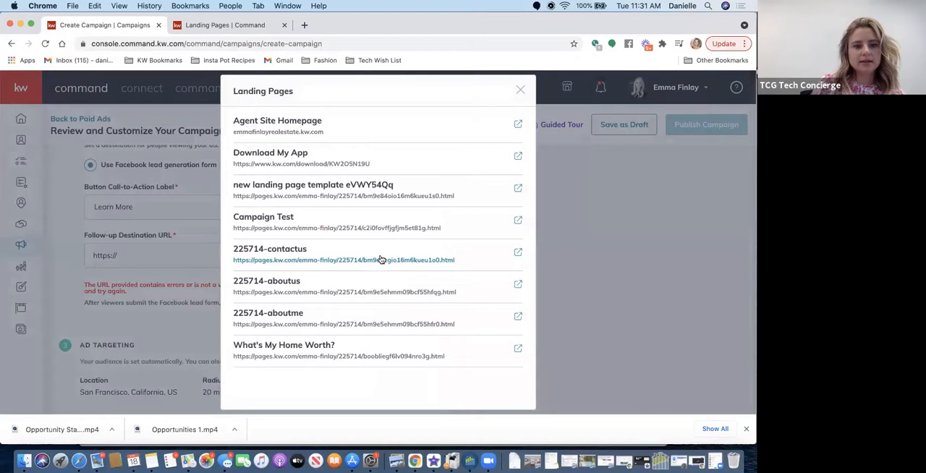
{"action": "left_click", "coordinate": [332, 228]}
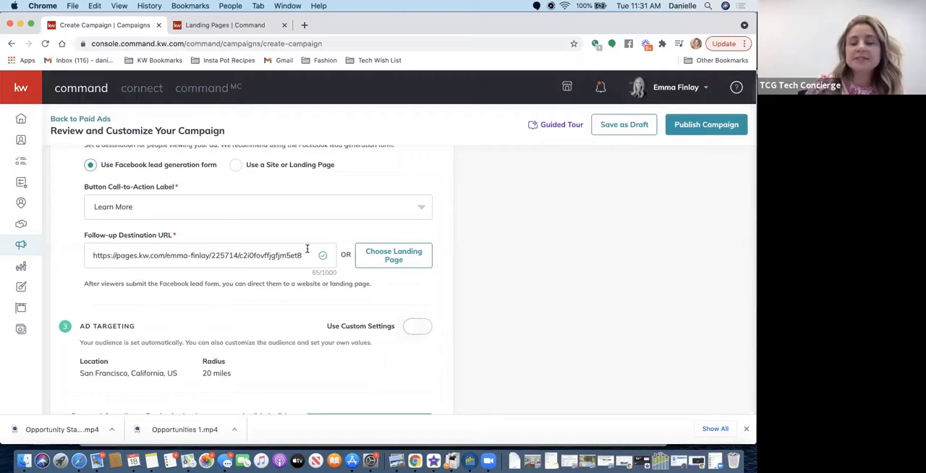
- Enable custom settings for the campaign's ad targeting
{"action": "scroll", "coordinate": [310, 252], "scroll_direction": "up", "scroll_amount": 1}
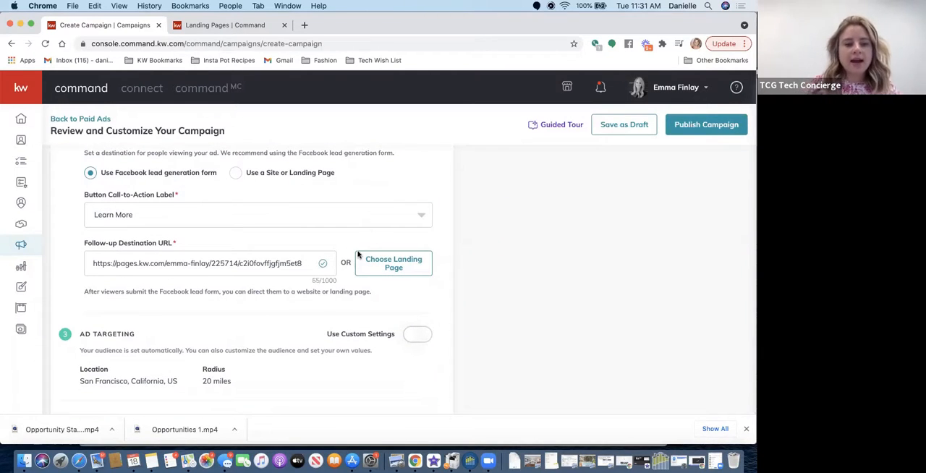
{"action": "scroll", "coordinate": [147, 344], "scroll_direction": "down", "scroll_amount": 2}
{"action": "scroll", "coordinate": [146, 345], "scroll_direction": "down", "scroll_amount": 2}
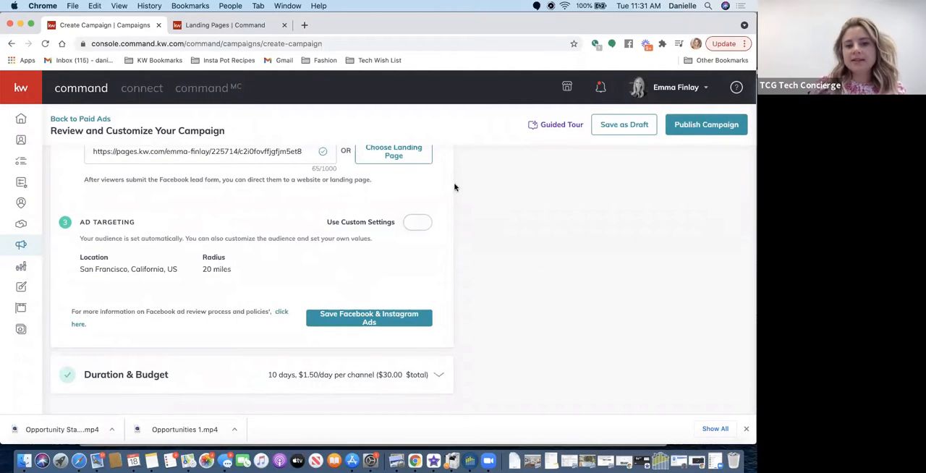
{"action": "left_click", "coordinate": [419, 223]}
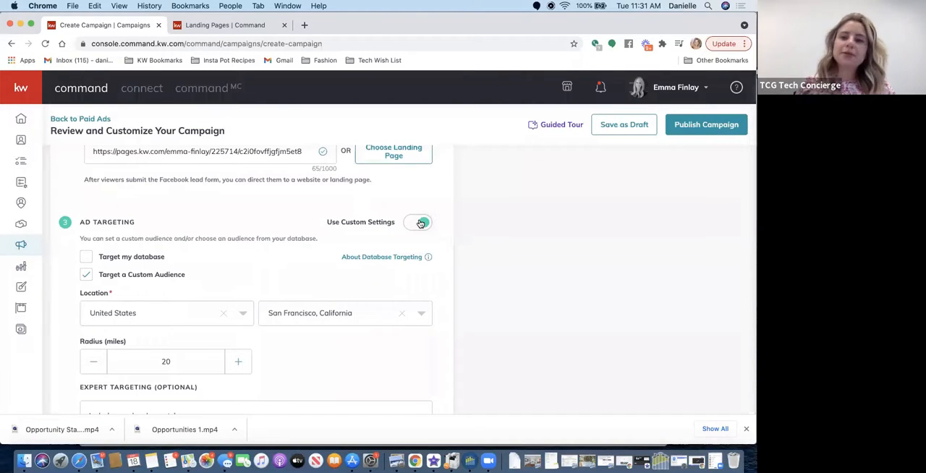
{"action": "left_click", "coordinate": [86, 257]}
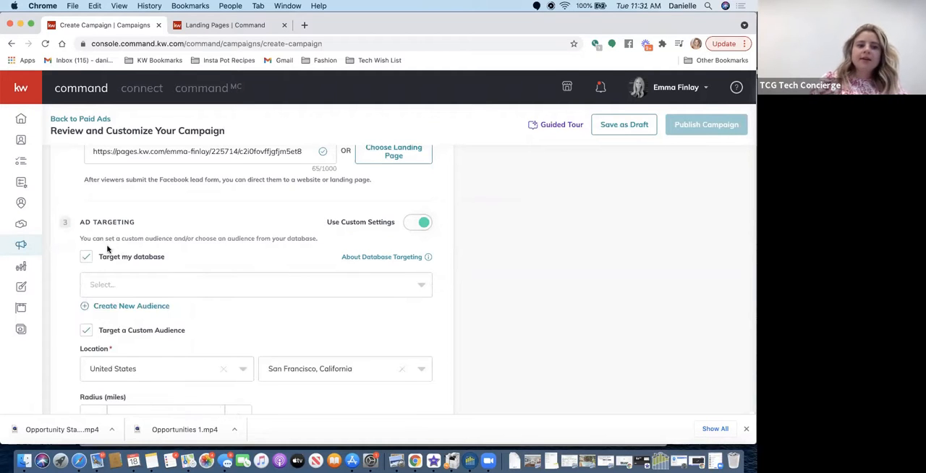
{"action": "left_click", "coordinate": [96, 305]}
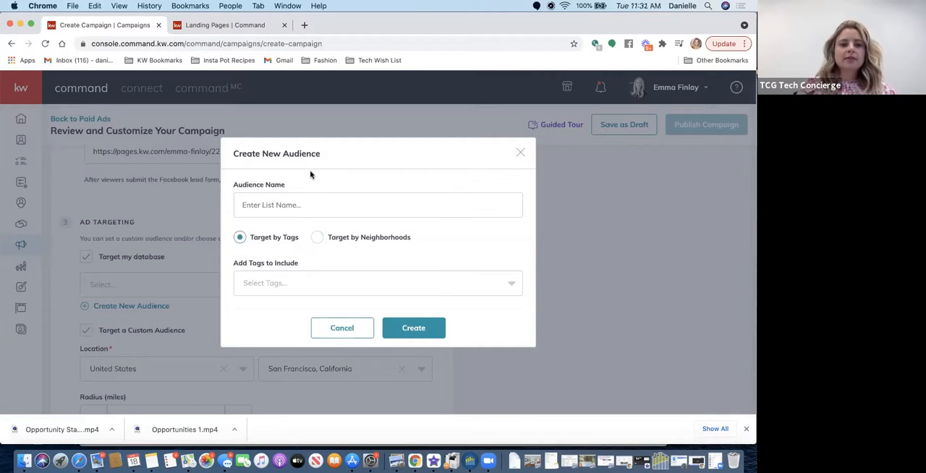
{"action": "left_click", "coordinate": [274, 212]}
{"action": "type", "text": "Test 2"}
{"action": "left_click", "coordinate": [249, 283]}
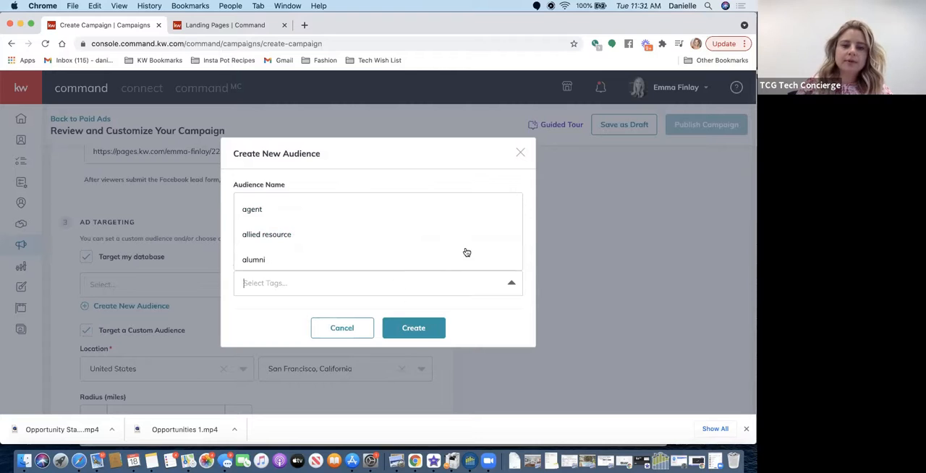
{"action": "left_click", "coordinate": [520, 153]}
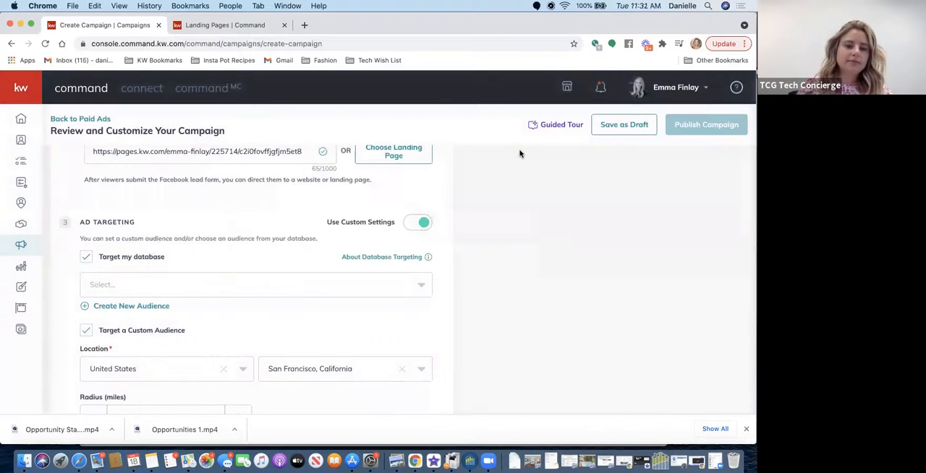
{"action": "left_click", "coordinate": [155, 287]}
{"action": "left_click", "coordinate": [220, 252]}
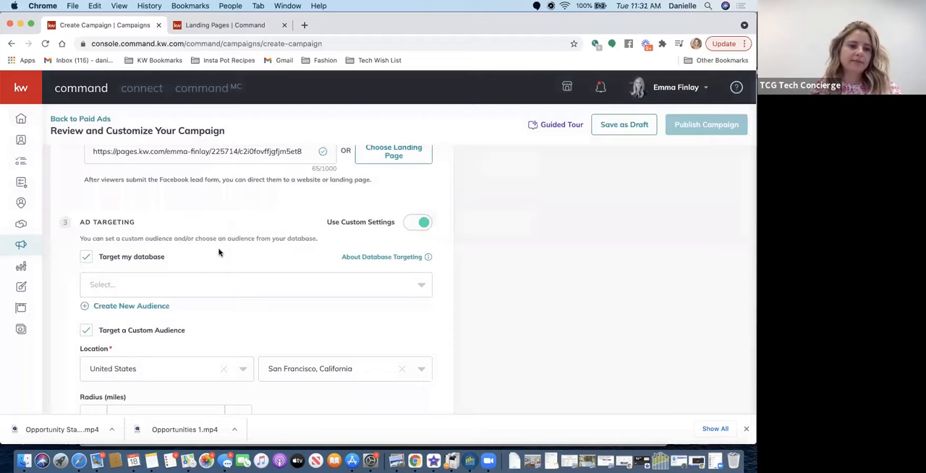
{"action": "left_click", "coordinate": [87, 257]}
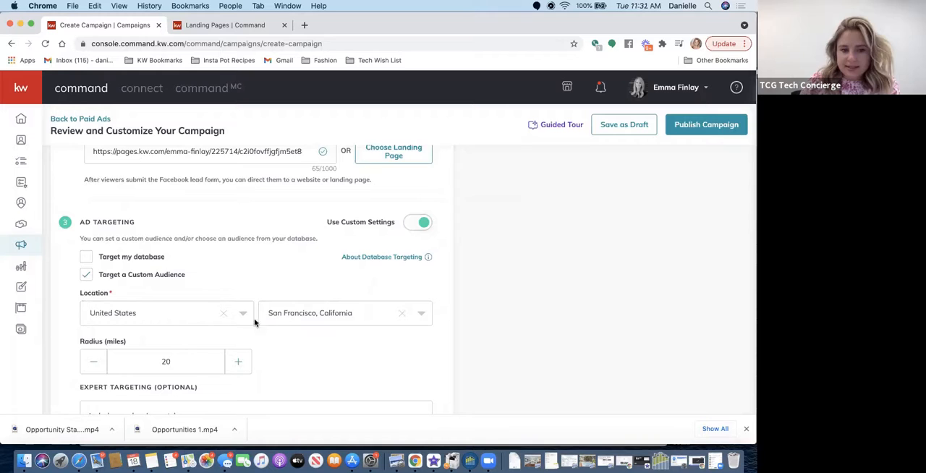
- Set the custom audience's radius around San Francisco, California to 50 miles
{"action": "scroll", "coordinate": [249, 318], "scroll_direction": "down", "scroll_amount": 3}
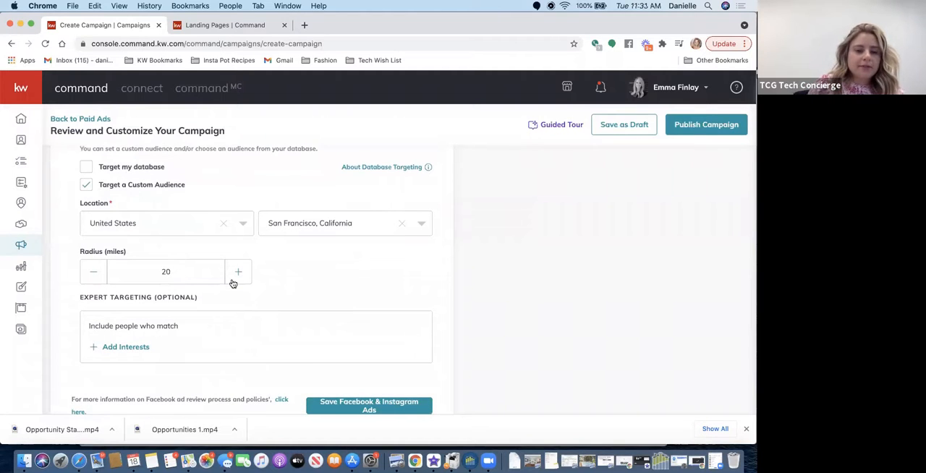
{"action": "left_click", "coordinate": [237, 273]}
{"action": "left_click", "coordinate": [237, 273]}
{"action": "left_click", "coordinate": [237, 273]}
{"action": "left_click", "coordinate": [238, 273]}
{"action": "left_click", "coordinate": [237, 273]}
{"action": "left_click", "coordinate": [235, 280]}
{"action": "left_click", "coordinate": [235, 280]}
{"action": "left_click", "coordinate": [235, 280]}
{"action": "left_click", "coordinate": [236, 280]}
{"action": "left_click", "coordinate": [235, 281]}
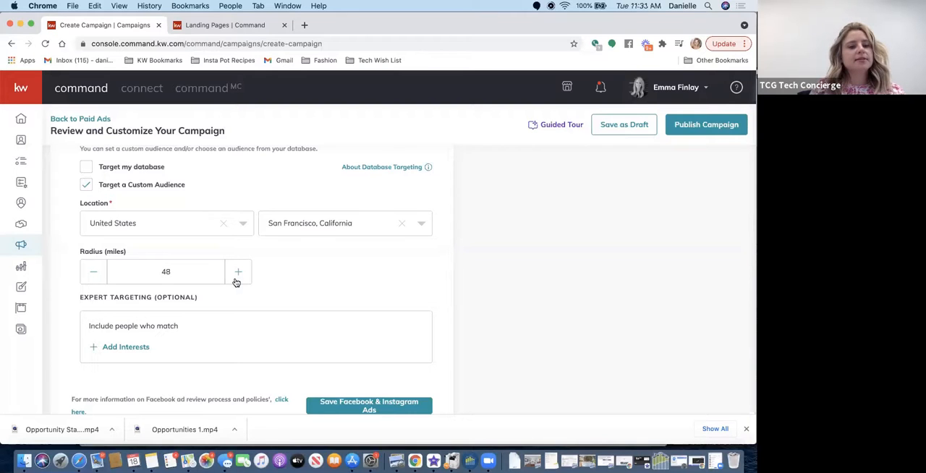
{"action": "left_click", "coordinate": [235, 281]}
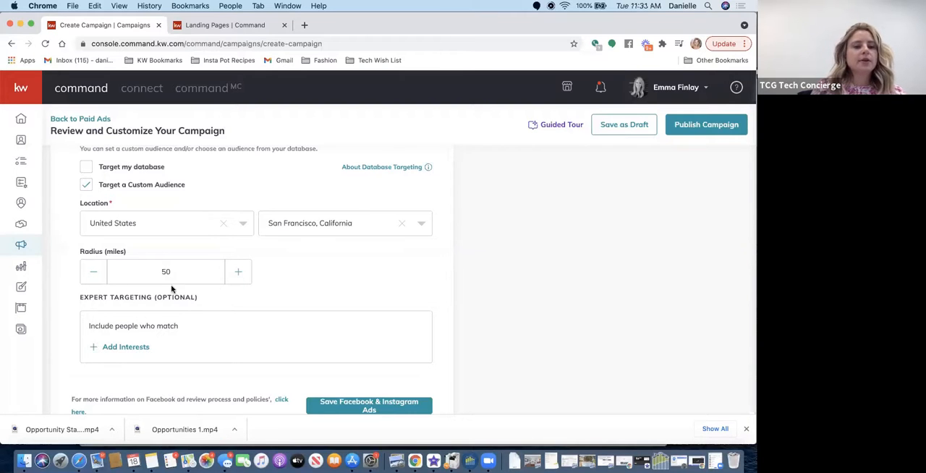
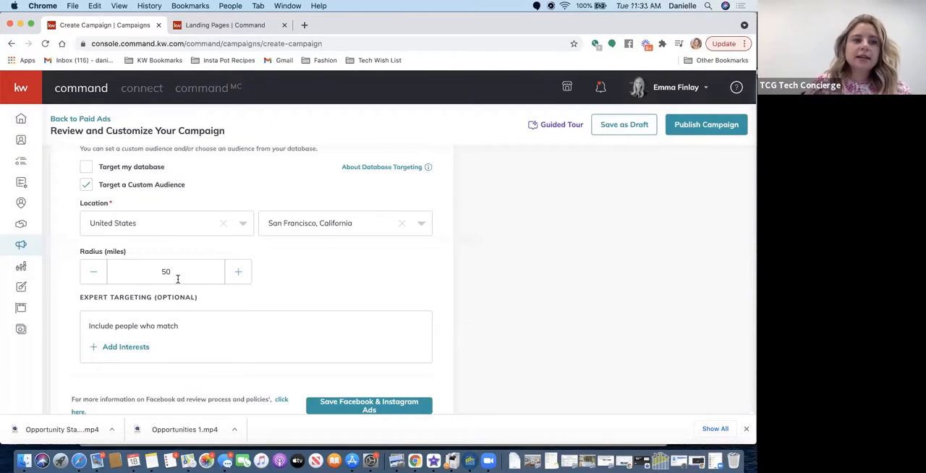
- Switch to Google Drive, search for "facebook" and open the FB Campaign Interest Groups document
{"action": "left_click", "coordinate": [21, 25]}
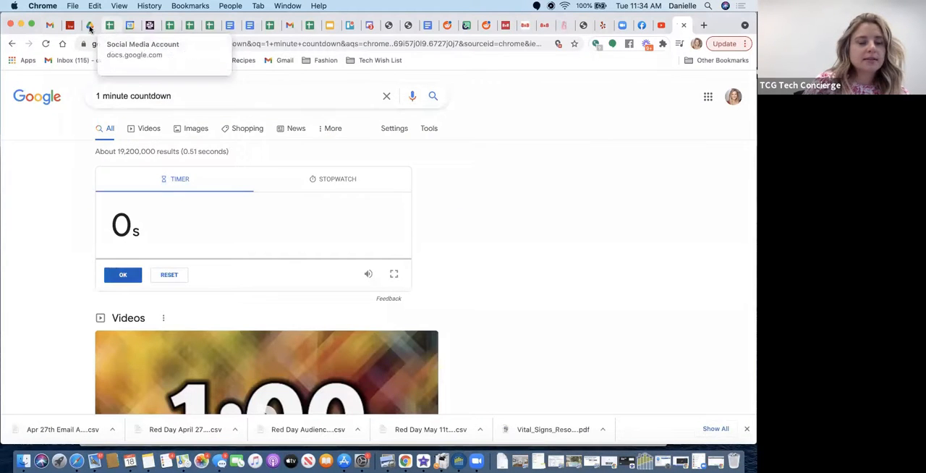
{"action": "left_click", "coordinate": [90, 26]}
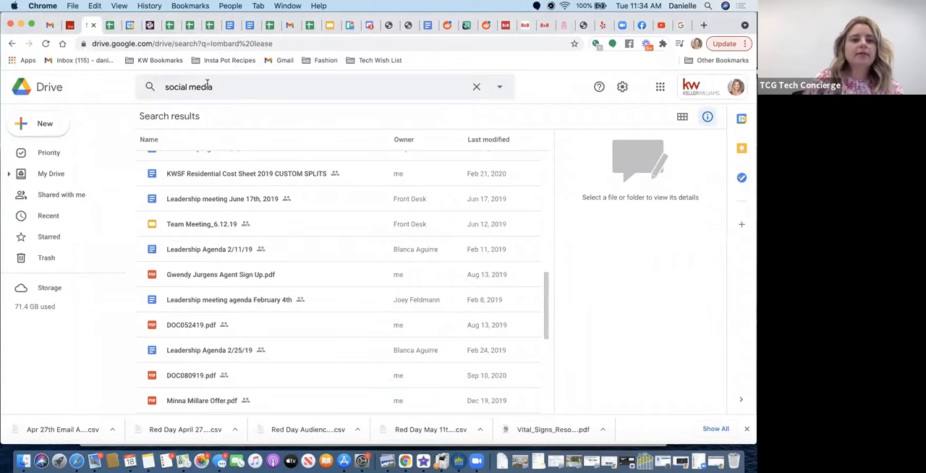
{"action": "left_click", "coordinate": [207, 85]}
{"action": "type", "text": "facebook"}
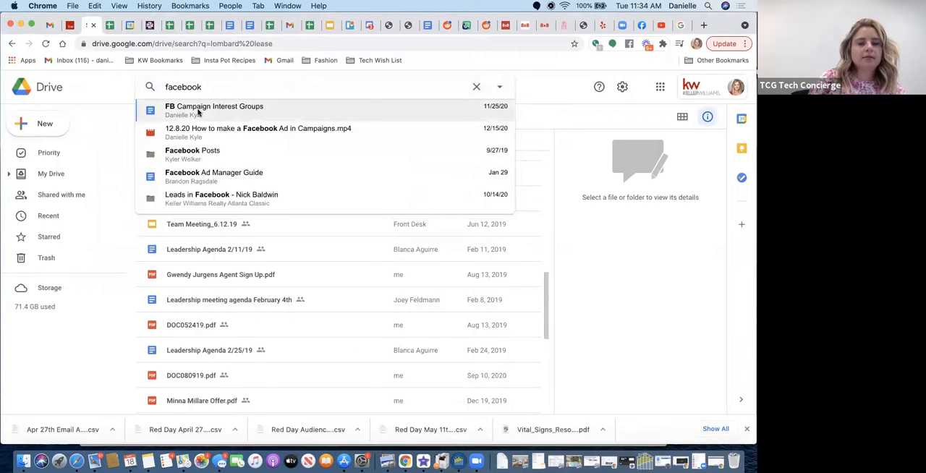
{"action": "left_click", "coordinate": [198, 110]}
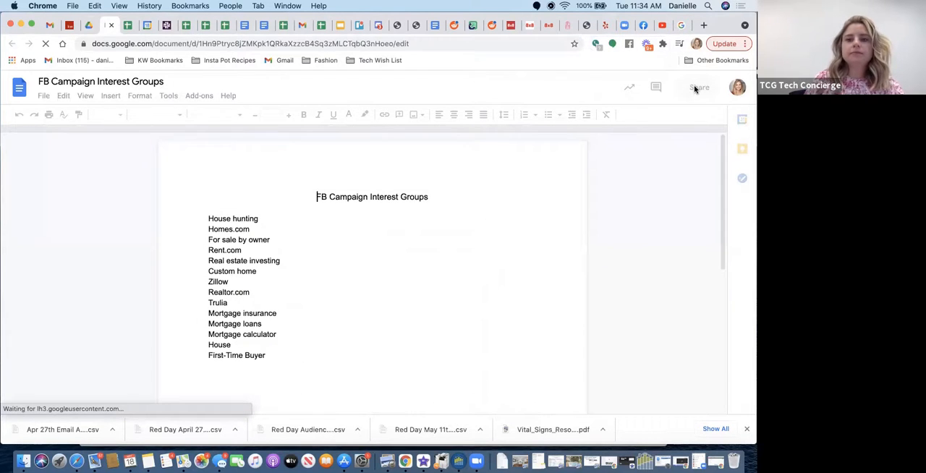
- Copy the sharing link of the FB Campaign Interest Groups document and return to the Create Campaign window in KW Command
{"action": "left_click", "coordinate": [692, 85]}
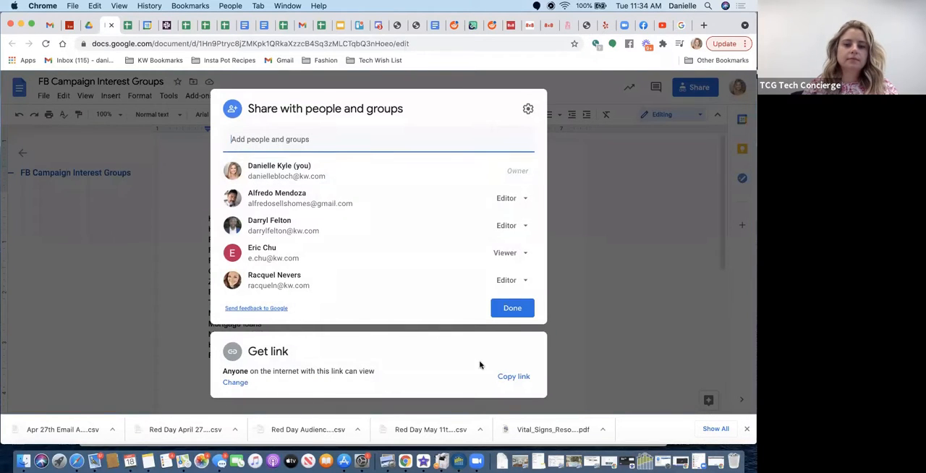
{"action": "left_click", "coordinate": [510, 377]}
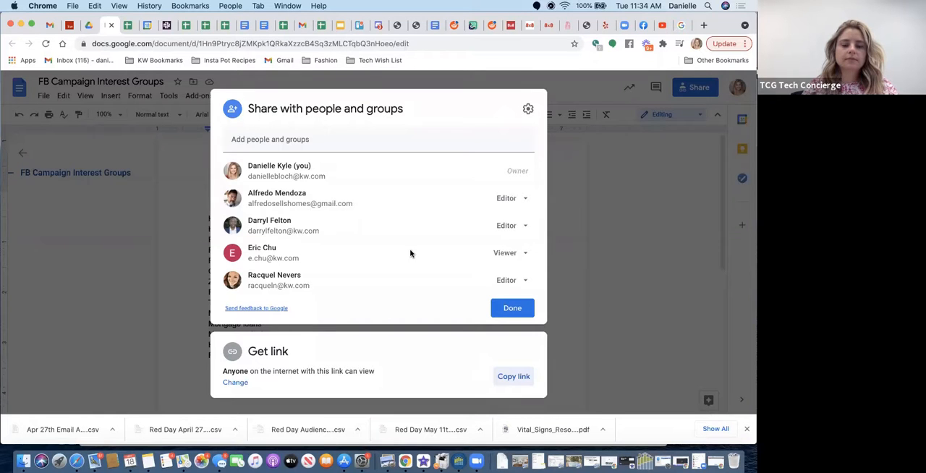
{"action": "right_click", "coordinate": [405, 461]}
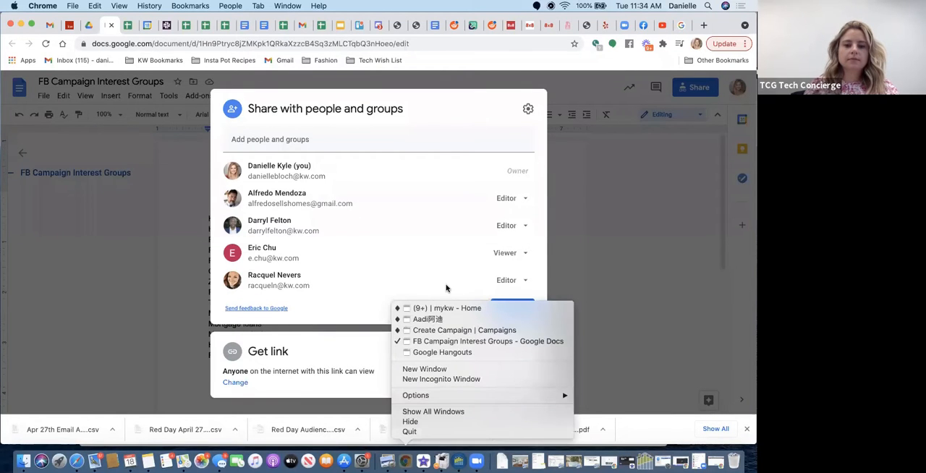
{"action": "left_click", "coordinate": [434, 329]}
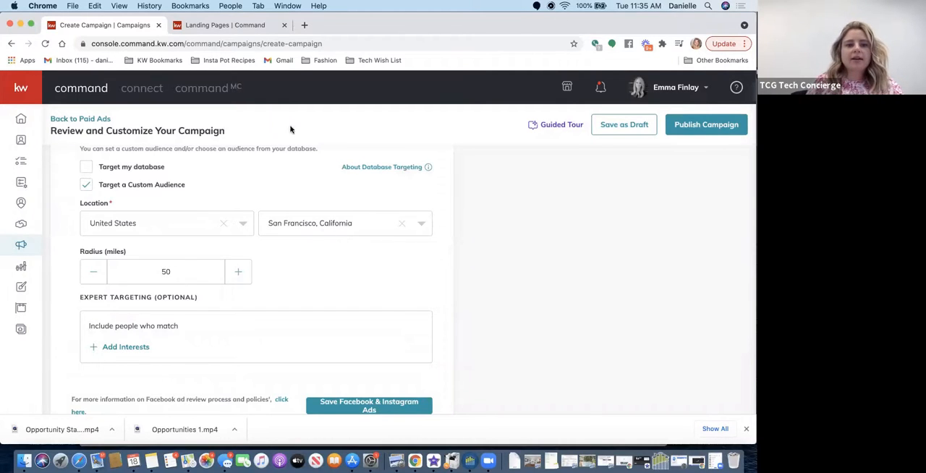
- Search the expert targeting interests for "zillow" and select the Zillow interest
{"action": "left_click", "coordinate": [114, 347]}
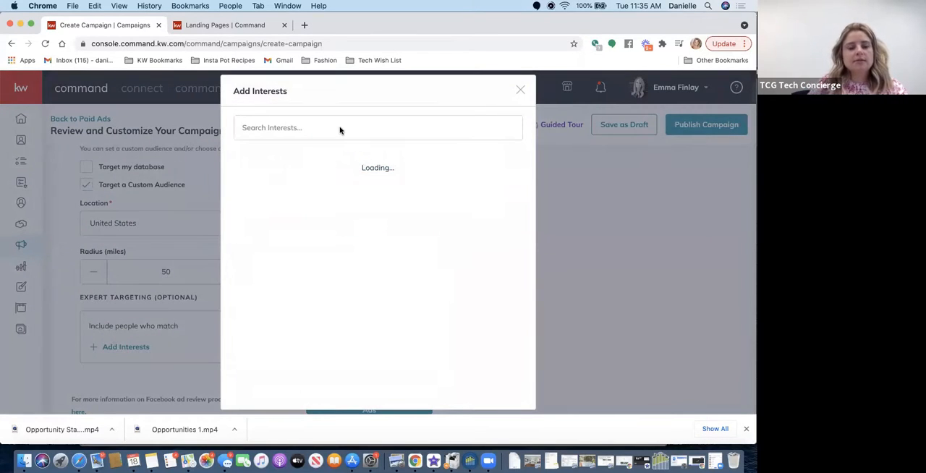
{"action": "left_click", "coordinate": [318, 127]}
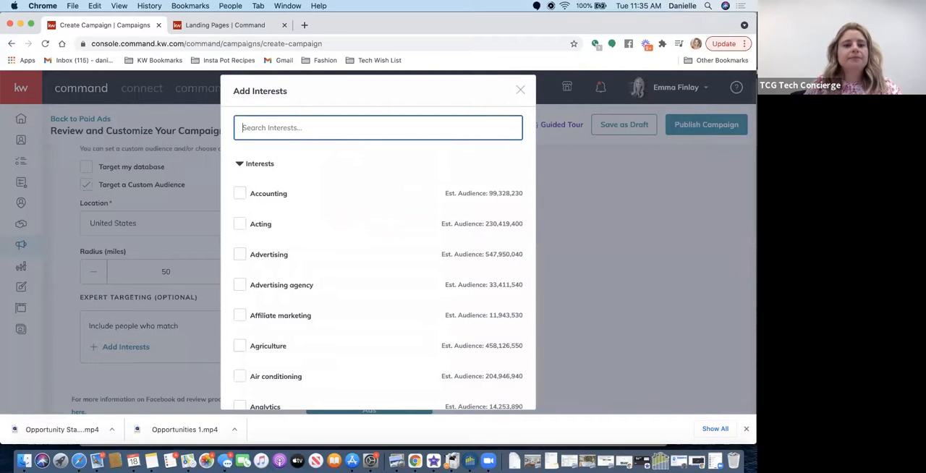
{"action": "type", "text": "zillow"}
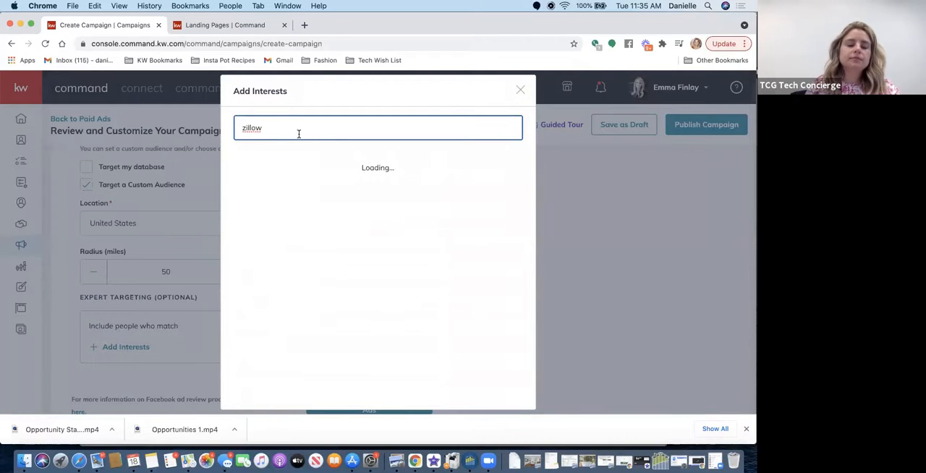
{"action": "left_click", "coordinate": [240, 165]}
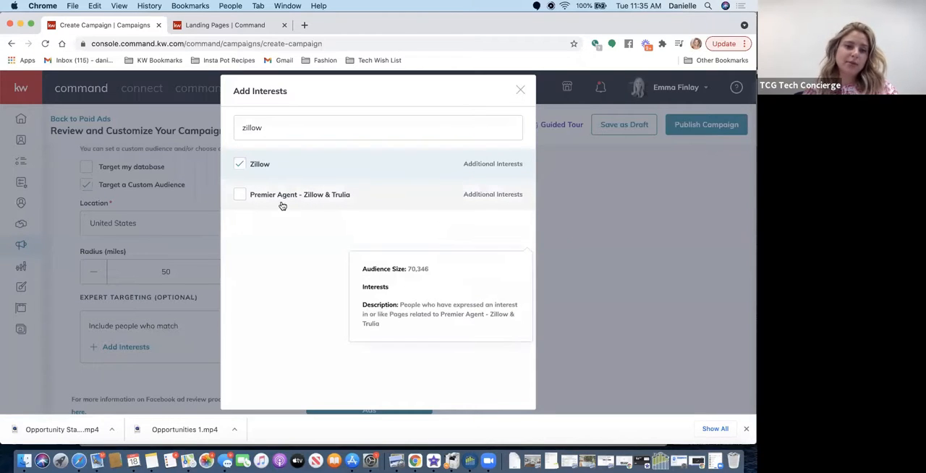
{"action": "scroll", "coordinate": [365, 271], "scroll_direction": "down", "scroll_amount": 2}
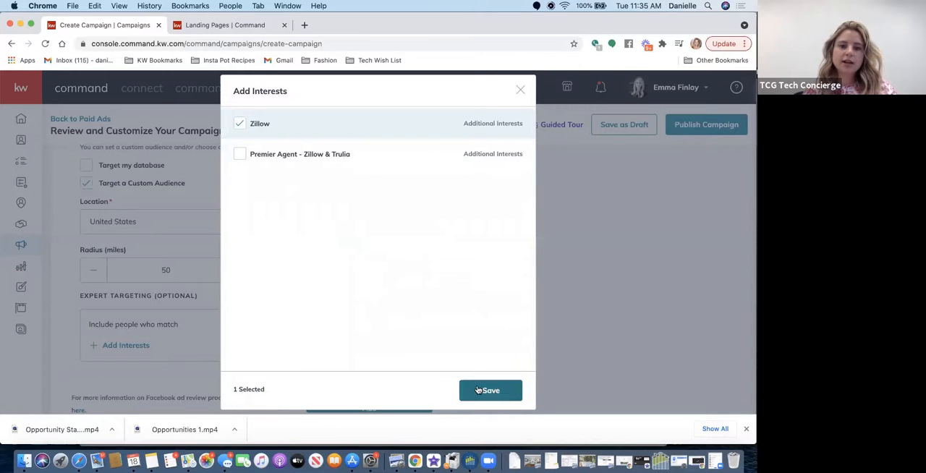
{"action": "scroll", "coordinate": [430, 282], "scroll_direction": "up", "scroll_amount": 3}
{"action": "scroll", "coordinate": [431, 283], "scroll_direction": "up", "scroll_amount": 2}
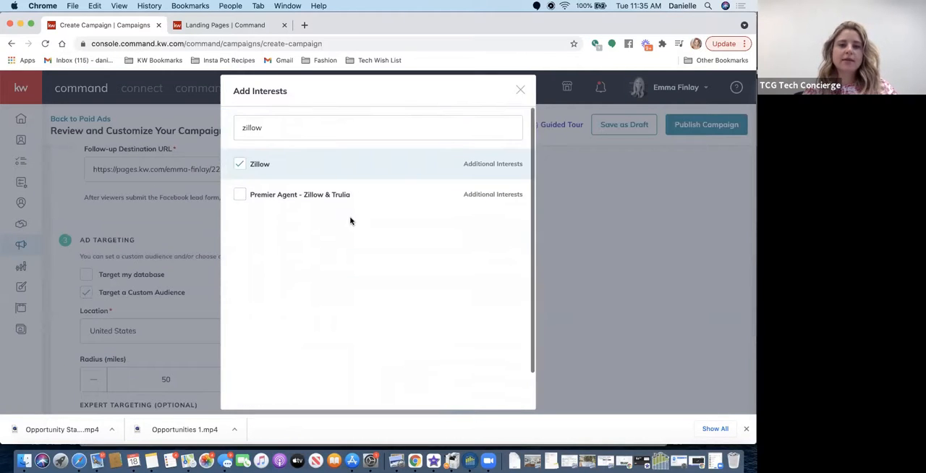
- Search the interests for "first-time", select First-time buyer and First-time home buyer grant, and save the interest selection
{"action": "double_click", "coordinate": [374, 123]}
{"action": "type", "text": "first "}
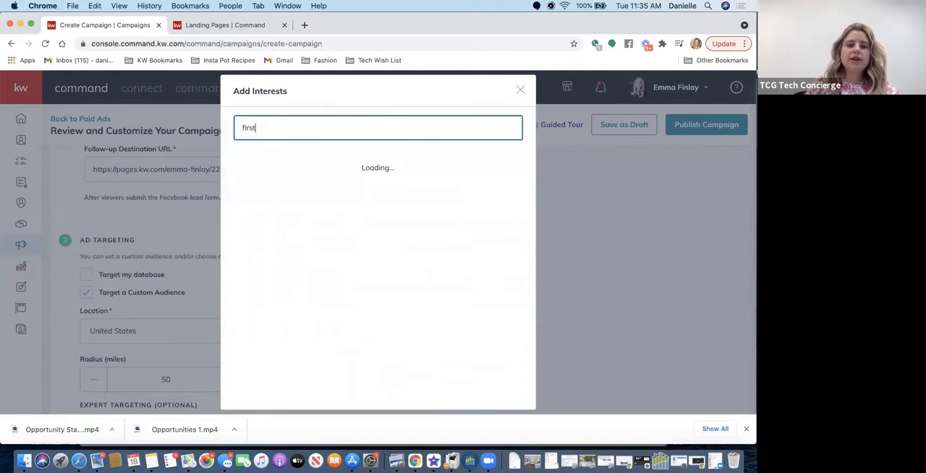
{"action": "type", "text": "time"}
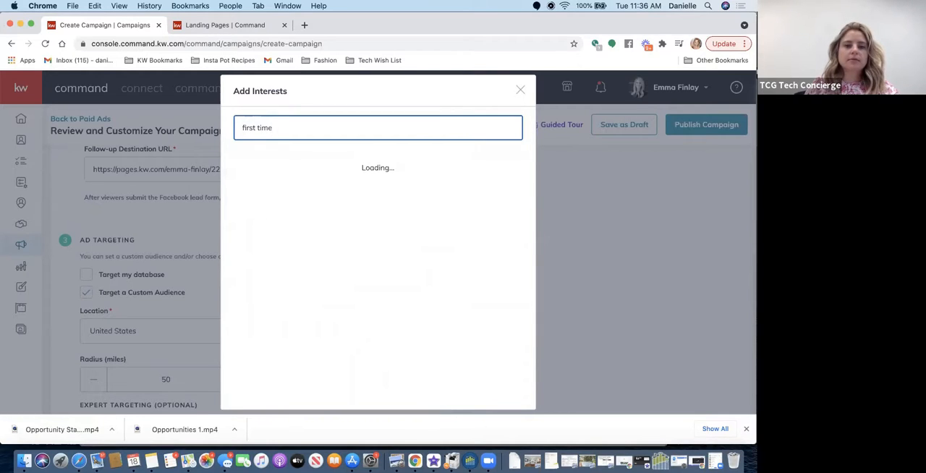
{"action": "key", "text": "BackSpace"}
{"action": "key", "text": "BackSpace"}
{"action": "key", "text": "BackSpace"}
{"action": "key", "text": "BackSpace"}
{"action": "key", "text": "BackSpace"}
{"action": "type", "text": "-tome"}
{"action": "key", "text": "BackSpace"}
{"action": "key", "text": "BackSpace"}
{"action": "key", "text": "BackSpace"}
{"action": "type", "text": "ime"}
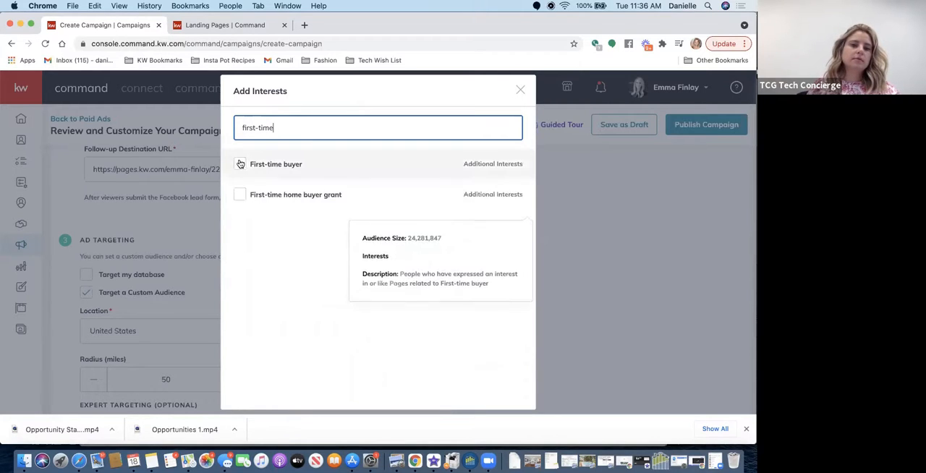
{"action": "left_click", "coordinate": [240, 165]}
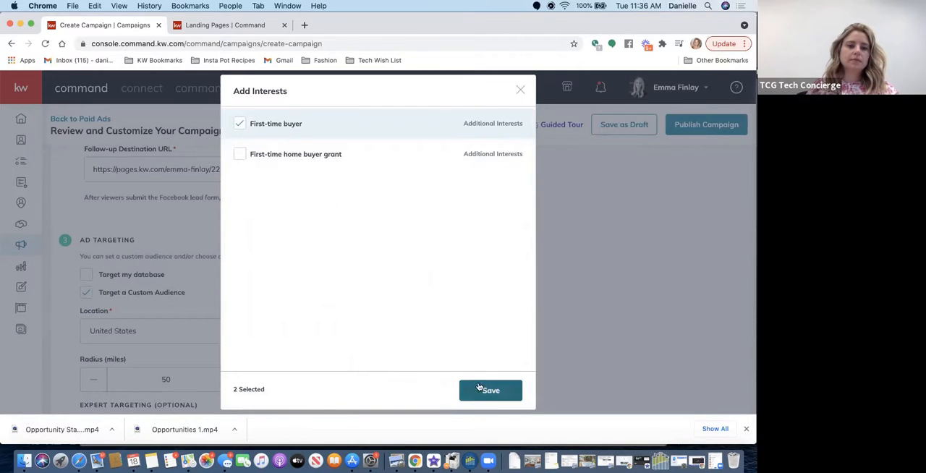
{"action": "left_click", "coordinate": [240, 155]}
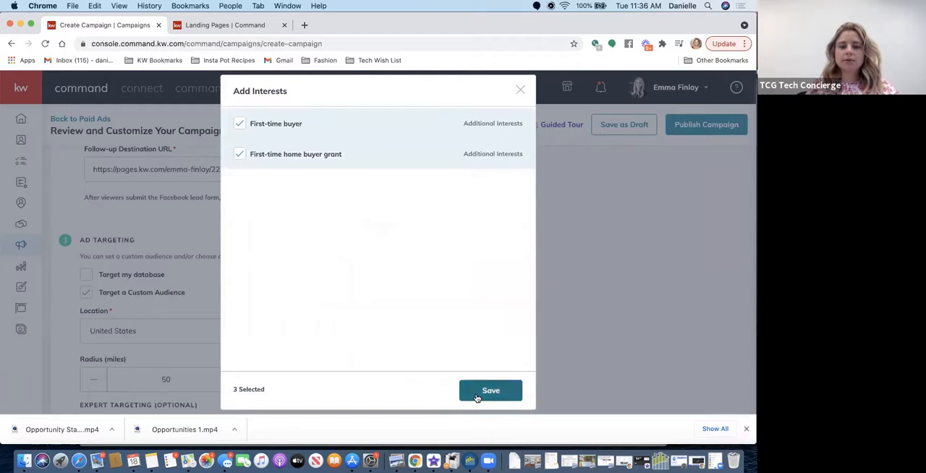
{"action": "left_click", "coordinate": [476, 397]}
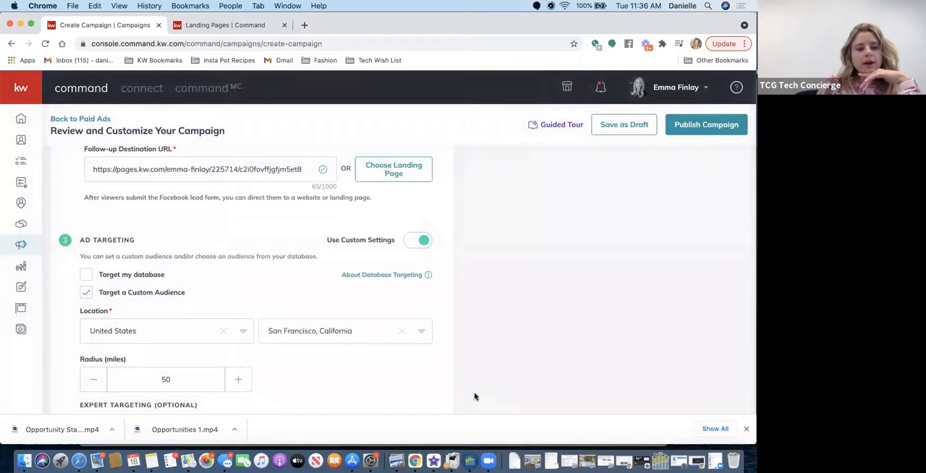
- Review the expert targeting interests and save the Facebook & Instagram Ads settings
{"action": "scroll", "coordinate": [253, 248], "scroll_direction": "down", "scroll_amount": 3}
{"action": "scroll", "coordinate": [256, 257], "scroll_direction": "down", "scroll_amount": 2}
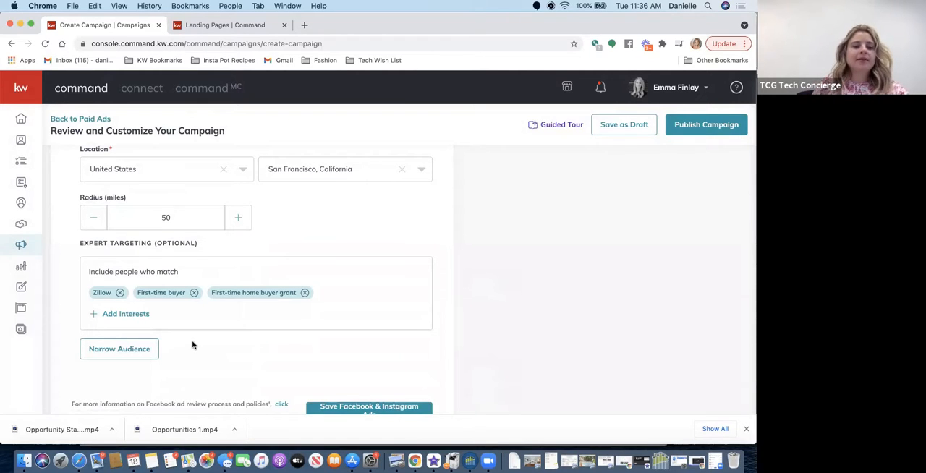
{"action": "scroll", "coordinate": [193, 344], "scroll_direction": "down", "scroll_amount": 3}
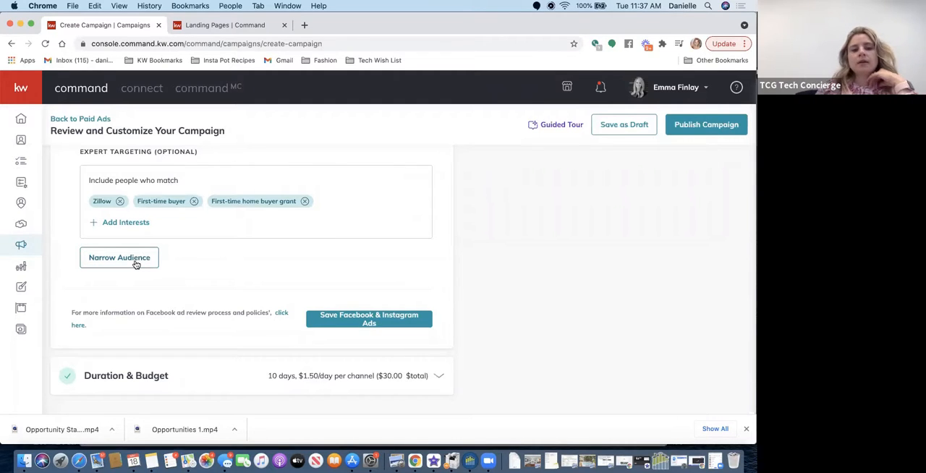
{"action": "left_click", "coordinate": [345, 321]}
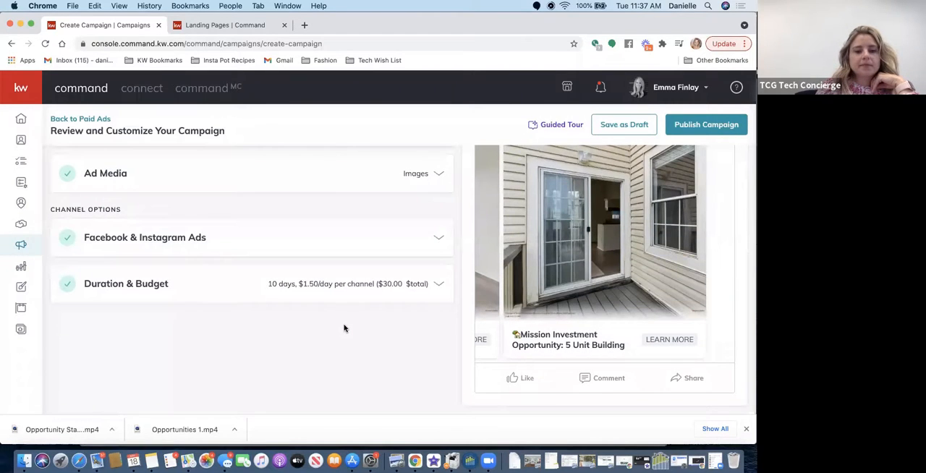
- Set the campaign's end date to May 31, 2021 in the duration and budget settings
{"action": "left_click", "coordinate": [144, 285]}
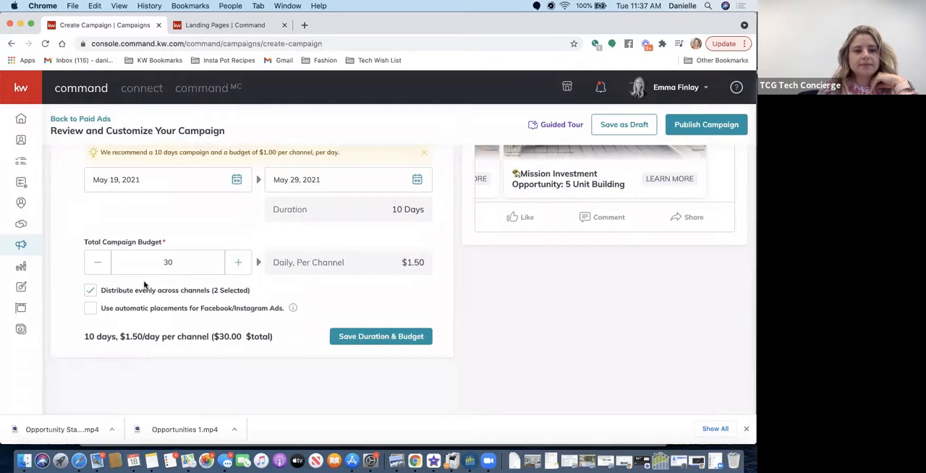
{"action": "left_click", "coordinate": [236, 181]}
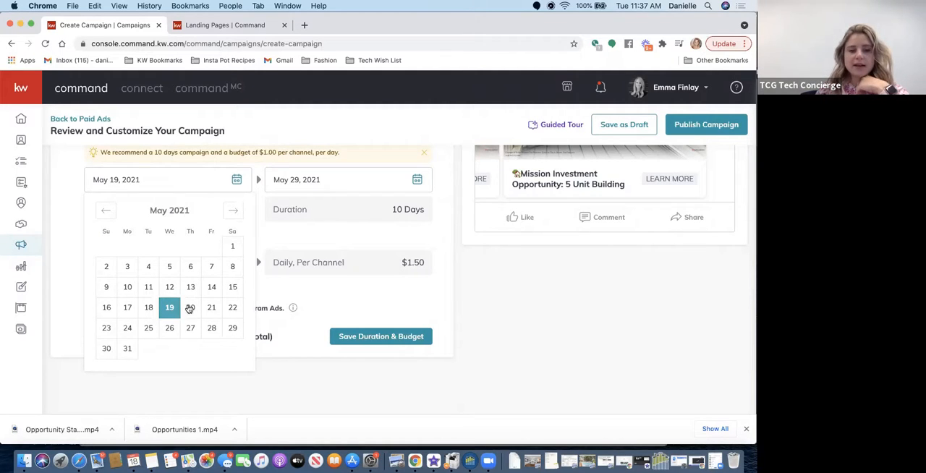
{"action": "left_click", "coordinate": [418, 179]}
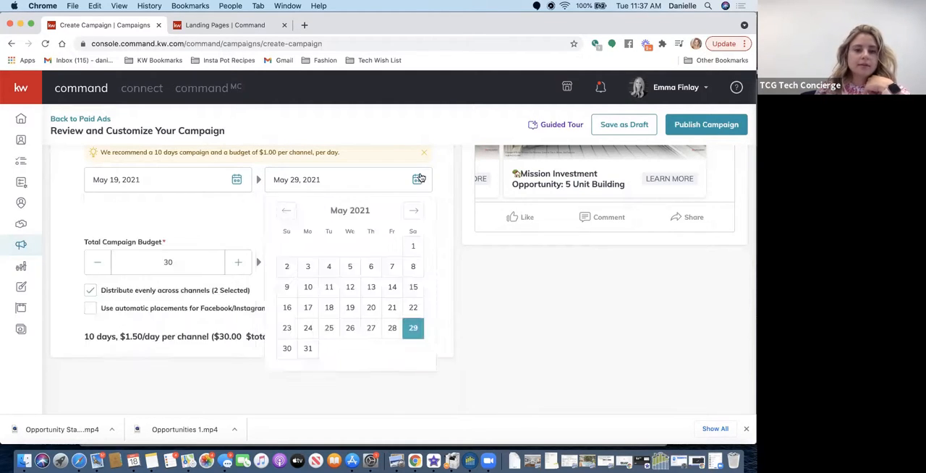
{"action": "left_click", "coordinate": [308, 350]}
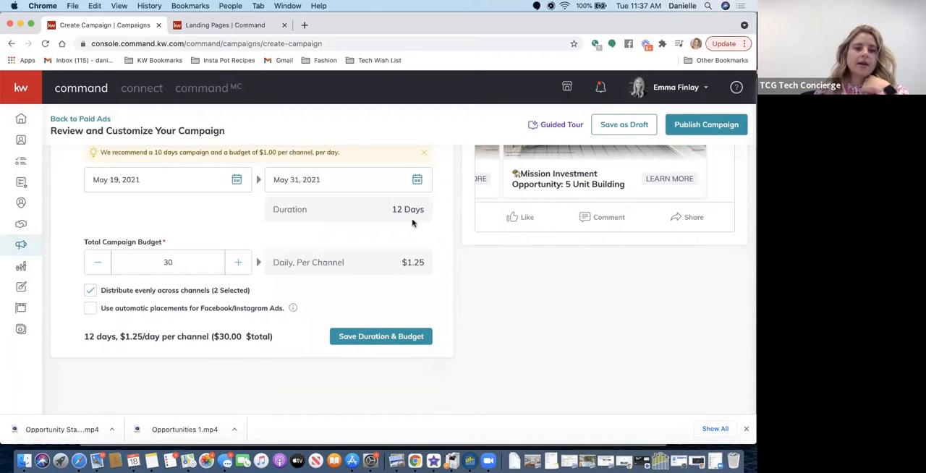
- Enable automatic placements for the Facebook/Instagram ads and save the duration and budget
{"action": "scroll", "coordinate": [268, 254], "scroll_direction": "up", "scroll_amount": 2}
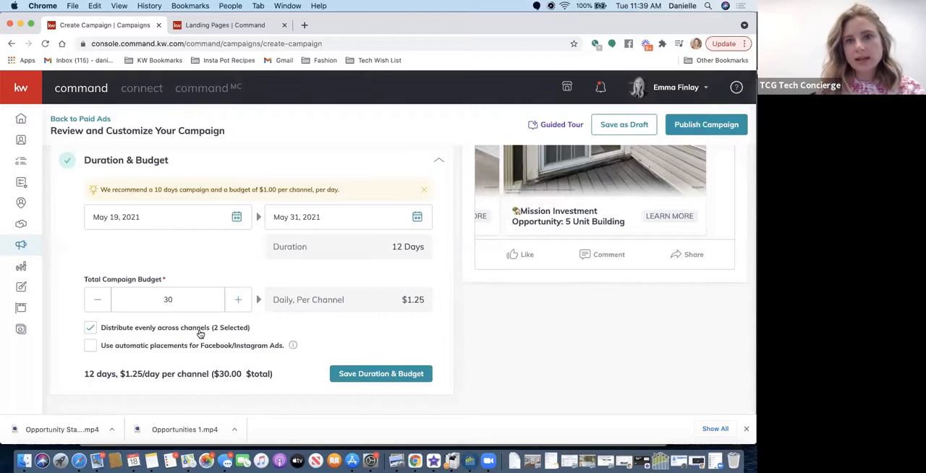
{"action": "left_click", "coordinate": [98, 348]}
{"action": "scroll", "coordinate": [267, 350], "scroll_direction": "down", "scroll_amount": 3}
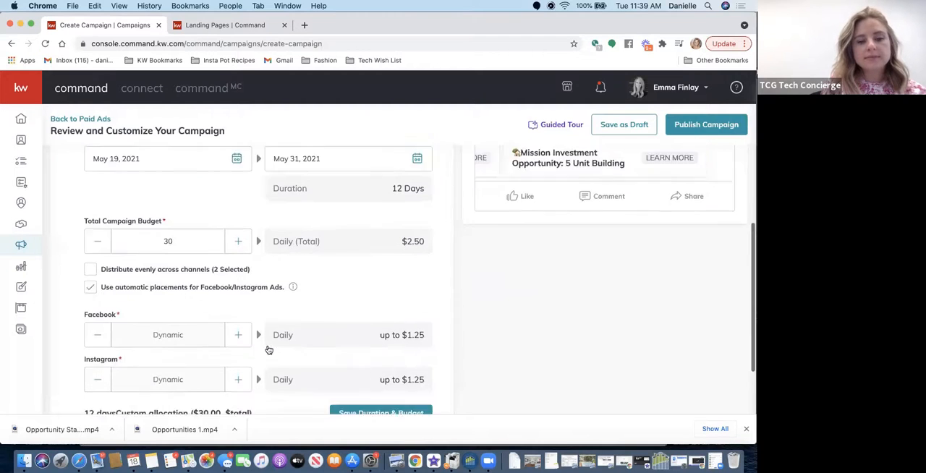
{"action": "mouse_move", "coordinate": [291, 260]}
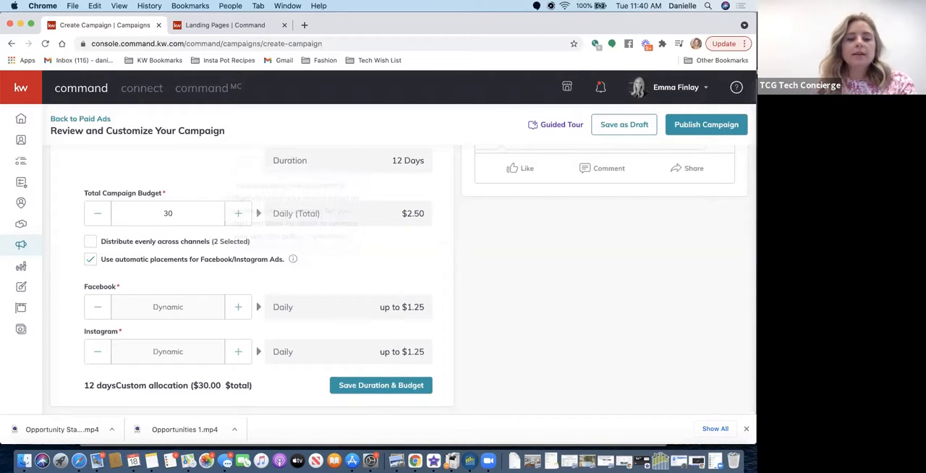
{"action": "left_click", "coordinate": [384, 388]}
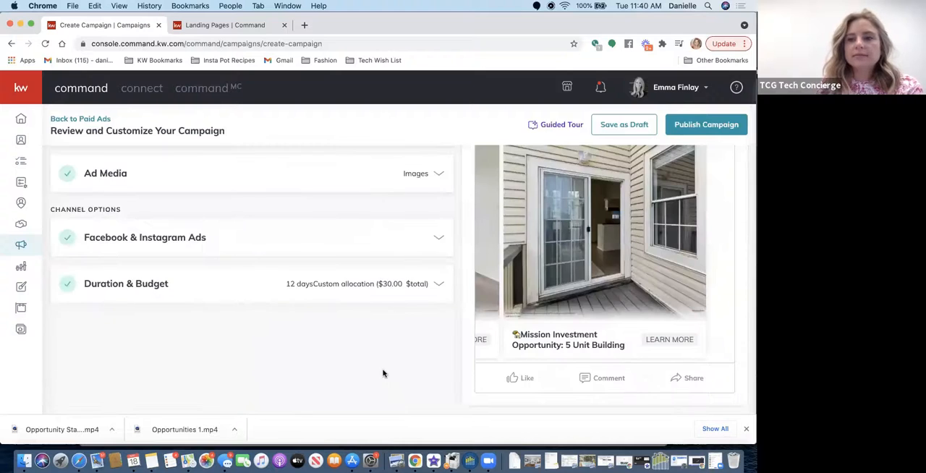
- Back out of publishing at the payment profile selection and save the campaign as a draft instead, reloading the page
{"action": "left_click", "coordinate": [687, 124]}
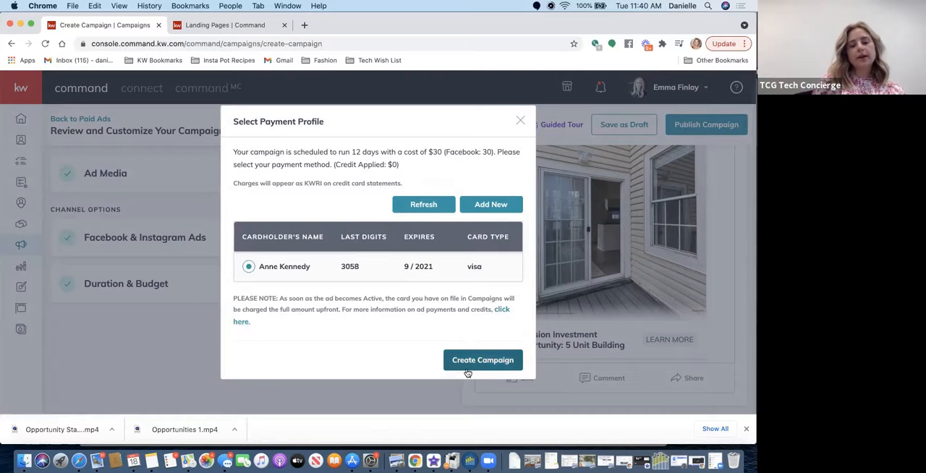
{"action": "left_click", "coordinate": [521, 120]}
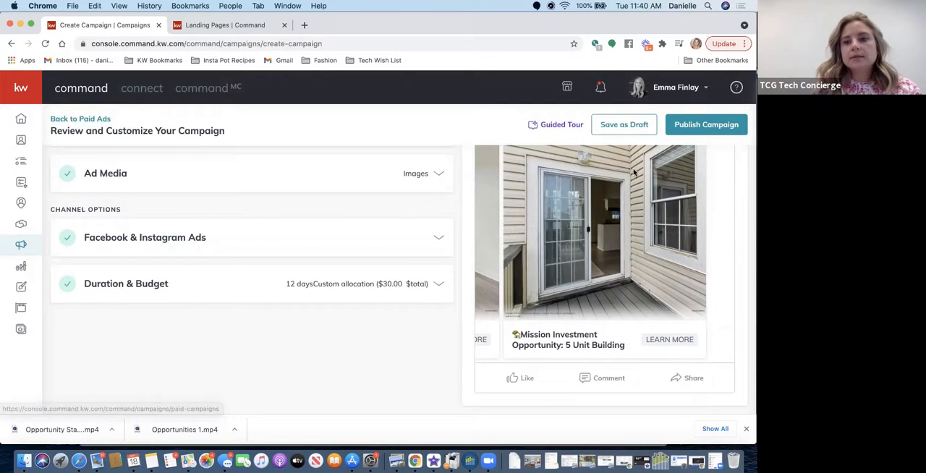
{"action": "left_click", "coordinate": [619, 125]}
{"action": "left_click", "coordinate": [354, 276]}
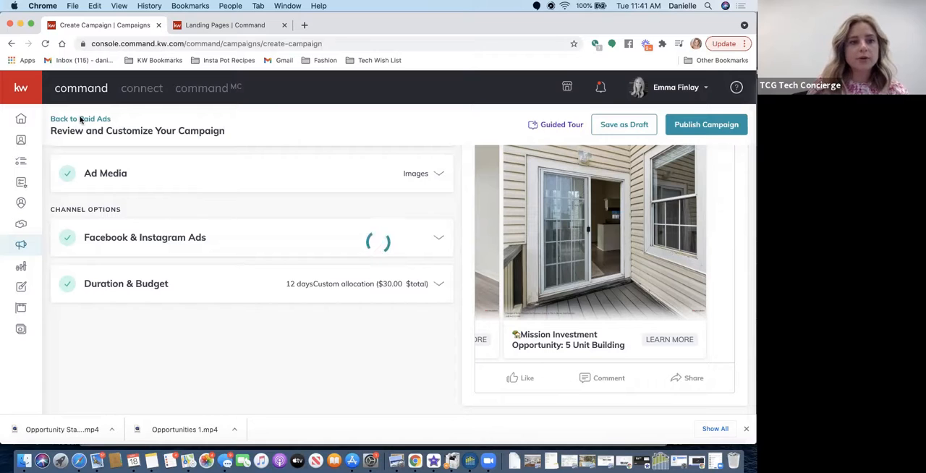
{"action": "left_click", "coordinate": [46, 44]}
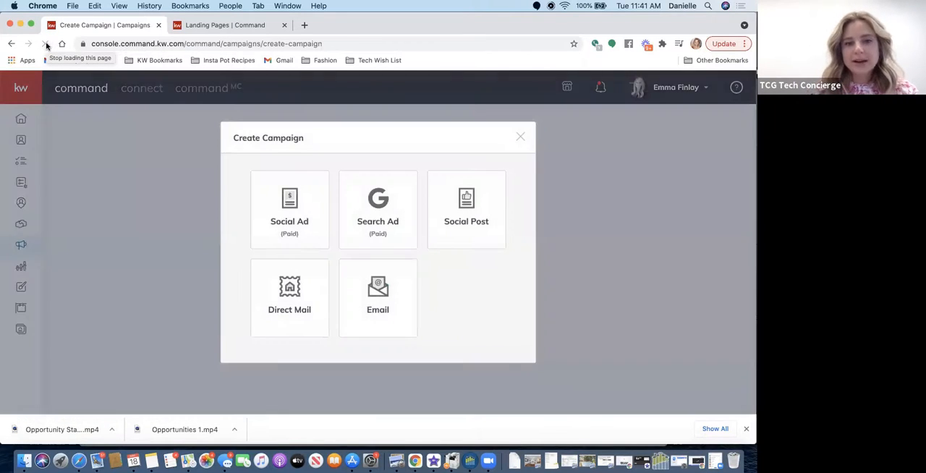
- Close the campaign type chooser and open the paid ads overview in Campaigns
{"action": "left_click", "coordinate": [518, 139]}
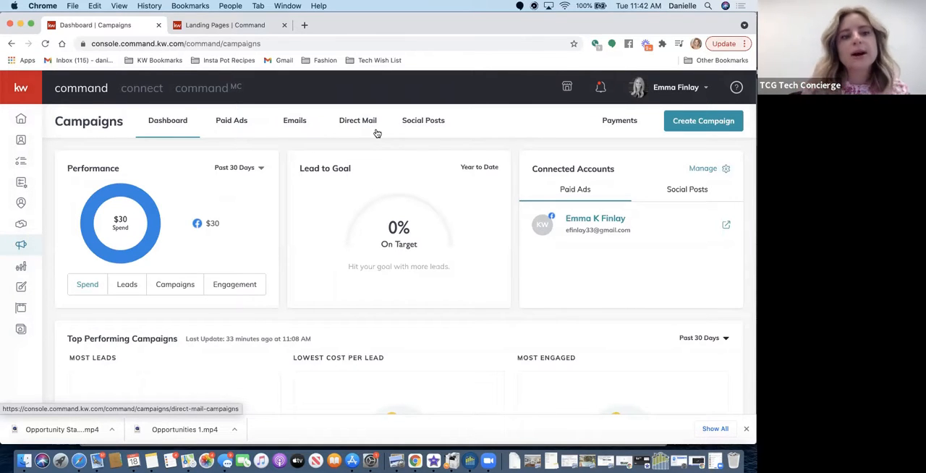
{"action": "left_click", "coordinate": [231, 123]}
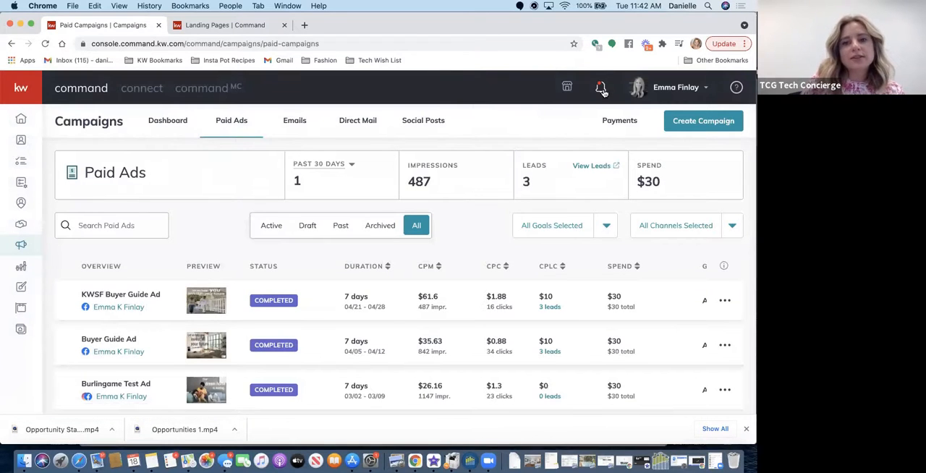
- Look through the account notifications for incoming lead alerts, then close them
{"action": "left_click", "coordinate": [600, 89]}
{"action": "scroll", "coordinate": [486, 200], "scroll_direction": "down", "scroll_amount": 1}
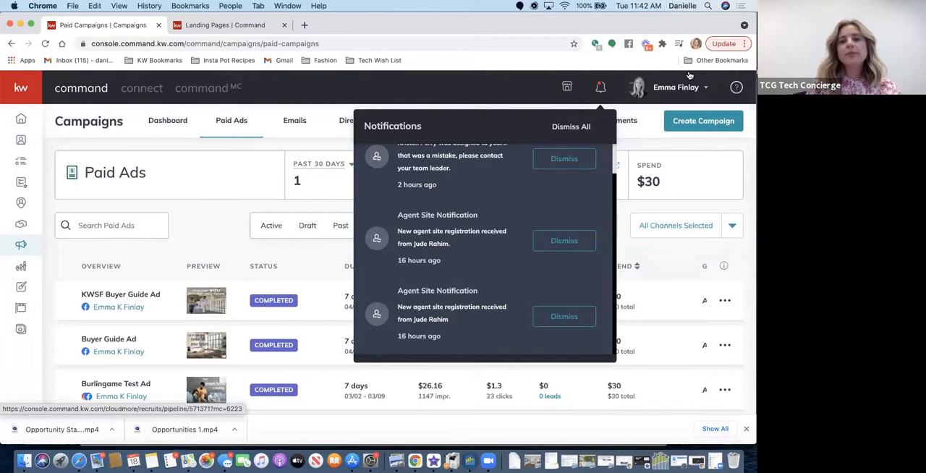
{"action": "left_click", "coordinate": [656, 128]}
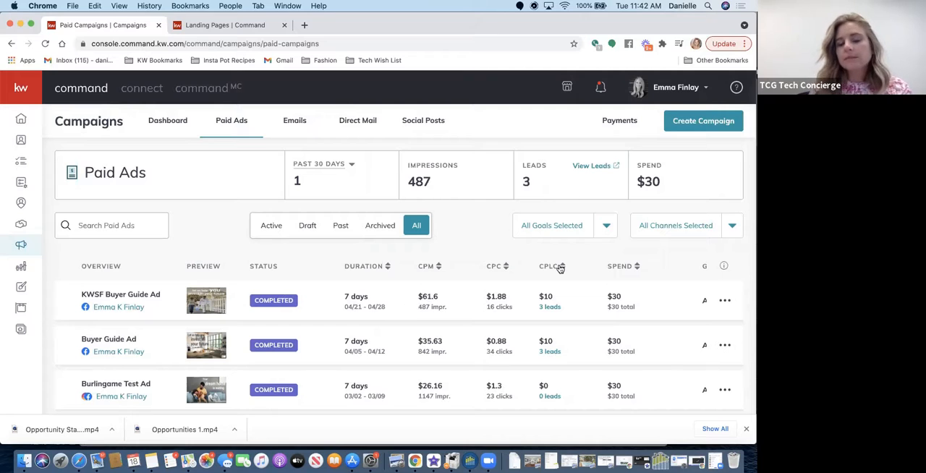
- Open the captured leads of the KWSF Buyer Guide Ad and look over the list
{"action": "left_click", "coordinate": [549, 311]}
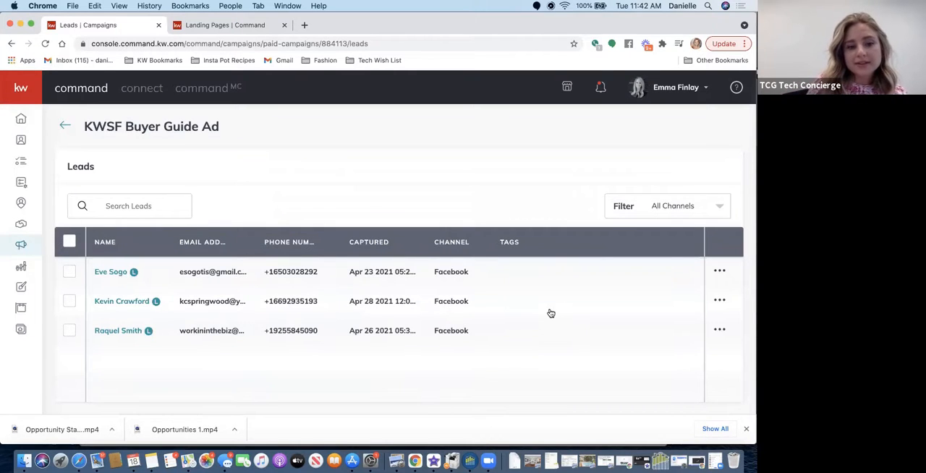
{"action": "scroll", "coordinate": [551, 313], "scroll_direction": "down", "scroll_amount": 5}
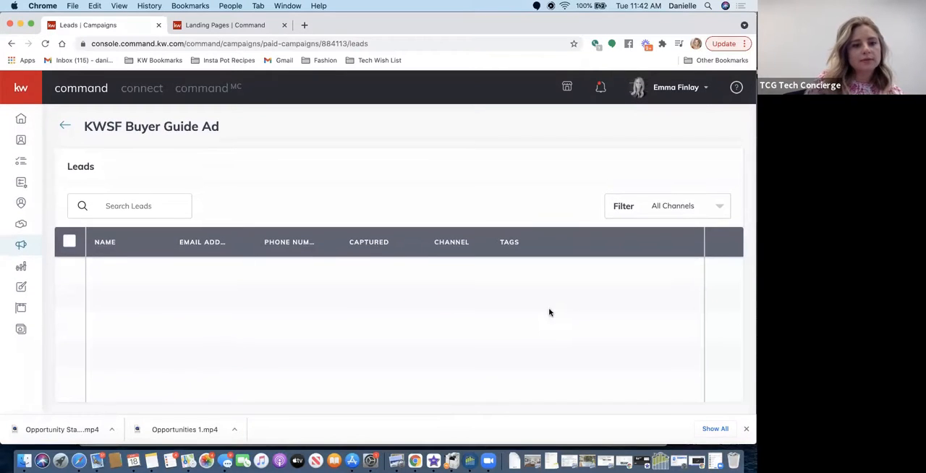
{"action": "scroll", "coordinate": [85, 344], "scroll_direction": "up", "scroll_amount": 5}
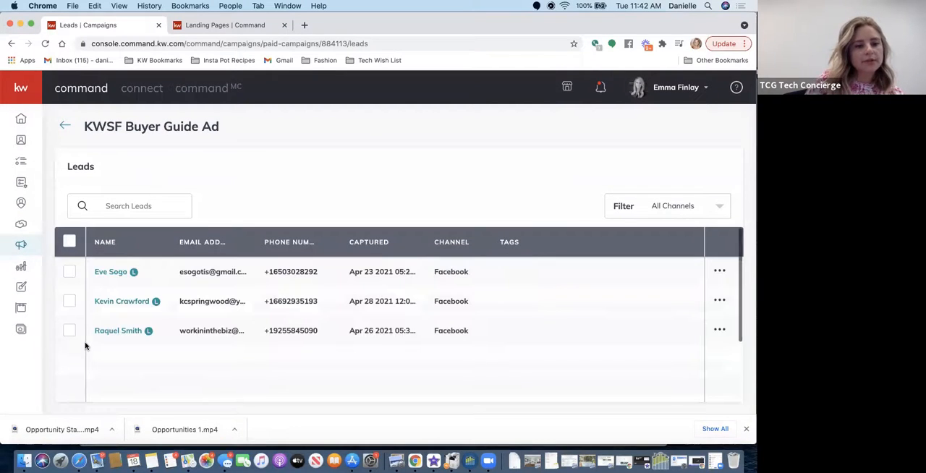
- Select all leads of the ad and search the contact tags for "fb", leaving the tag dialog without applying a tag
{"action": "left_click", "coordinate": [68, 244]}
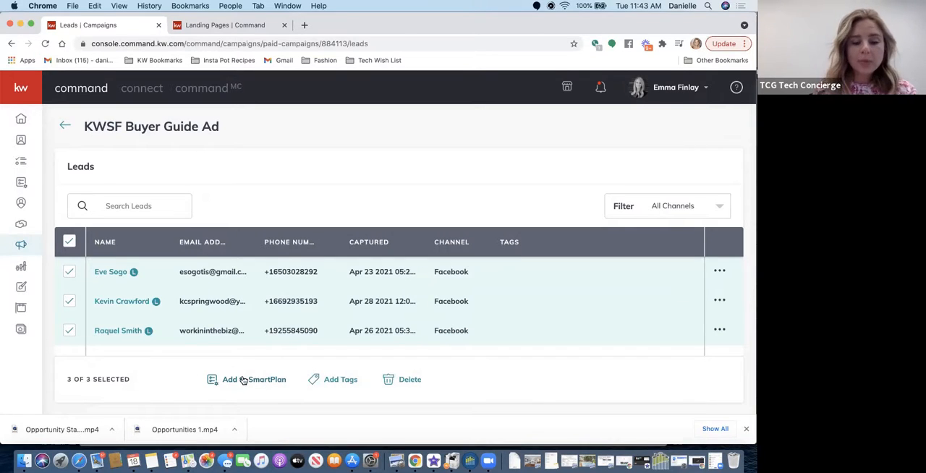
{"action": "left_click", "coordinate": [334, 379]}
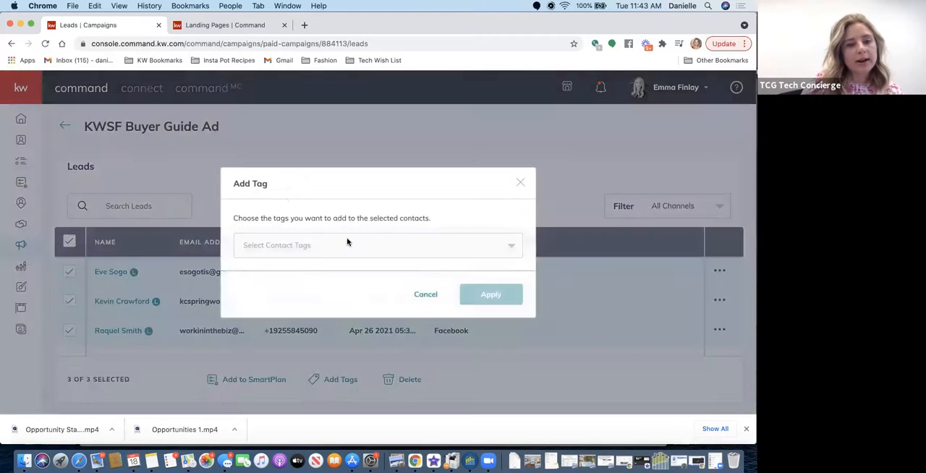
{"action": "left_click", "coordinate": [340, 244]}
{"action": "type", "text": "fb"}
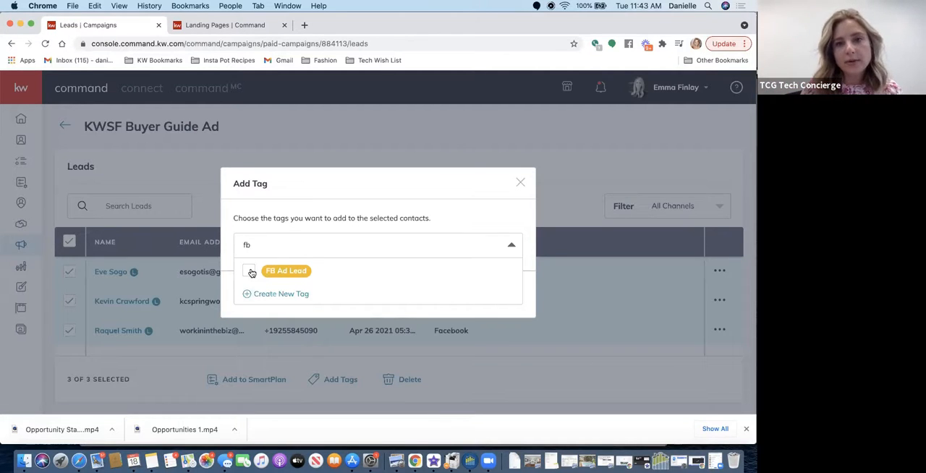
{"action": "left_click", "coordinate": [519, 183]}
{"action": "left_click", "coordinate": [519, 183]}
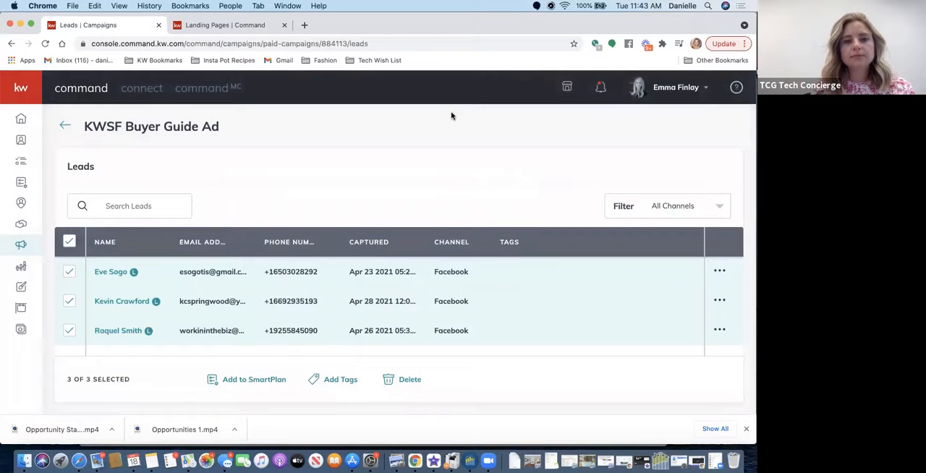